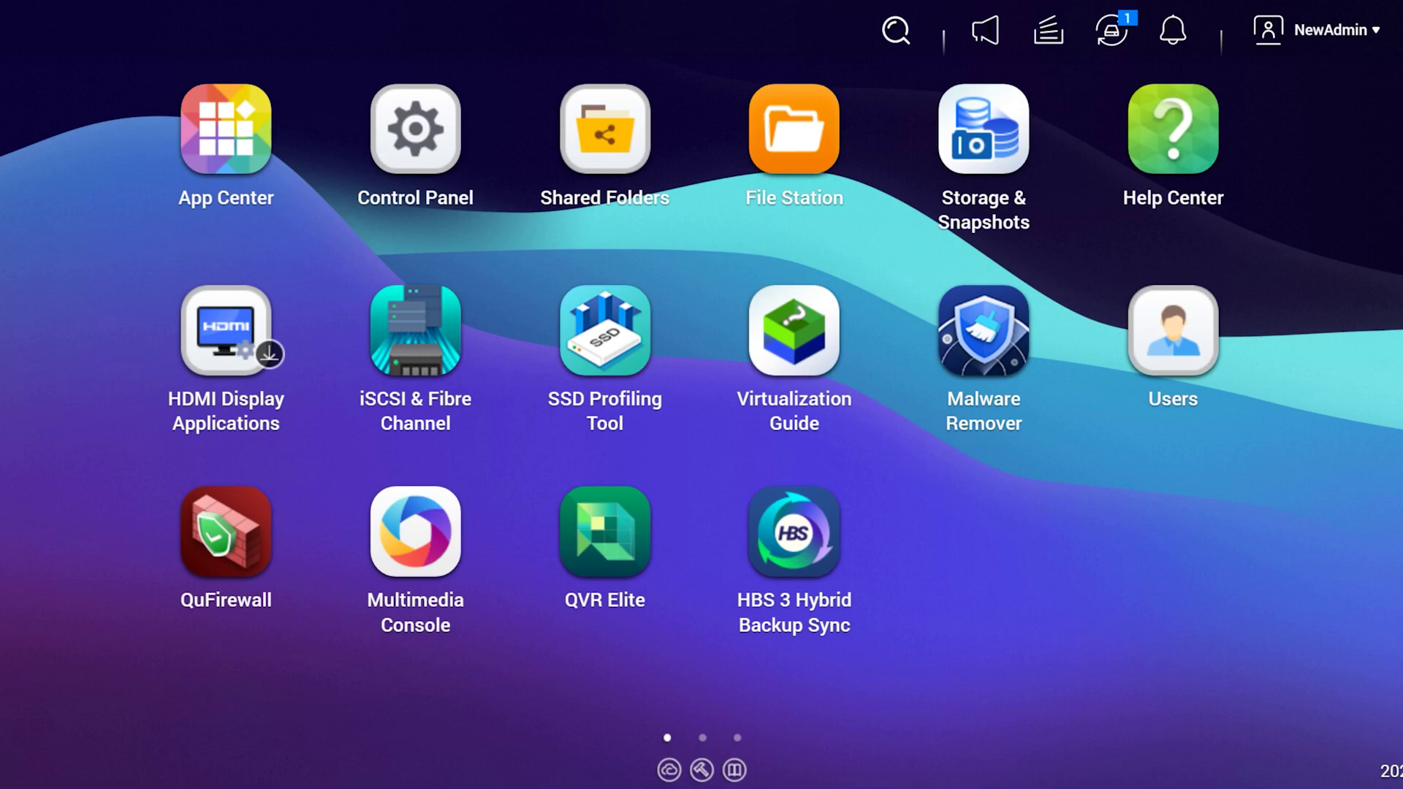
Step: Launch HBS 3 Hybrid Backup Sync and move its window higher on screen
click(774, 519)
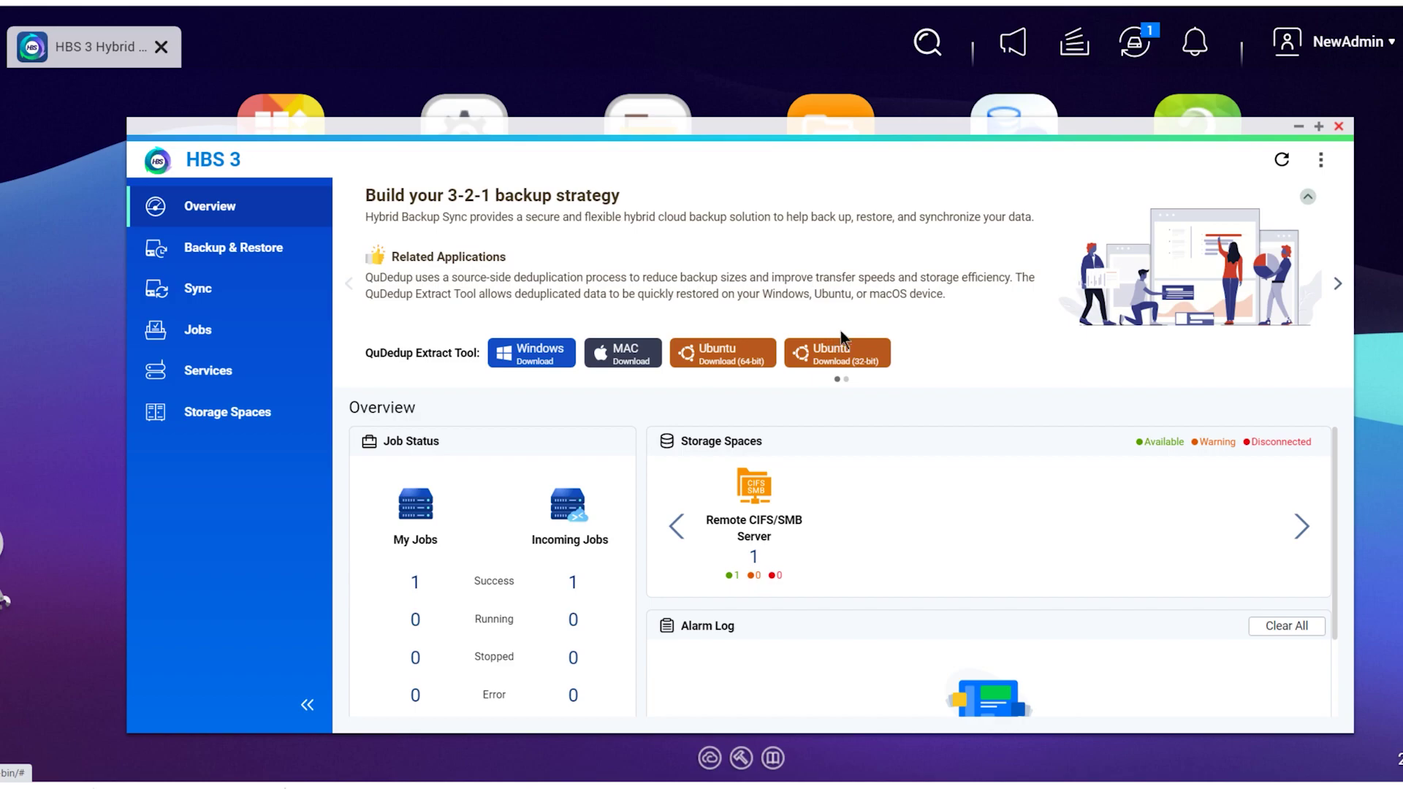
drag(773, 126, 778, 86)
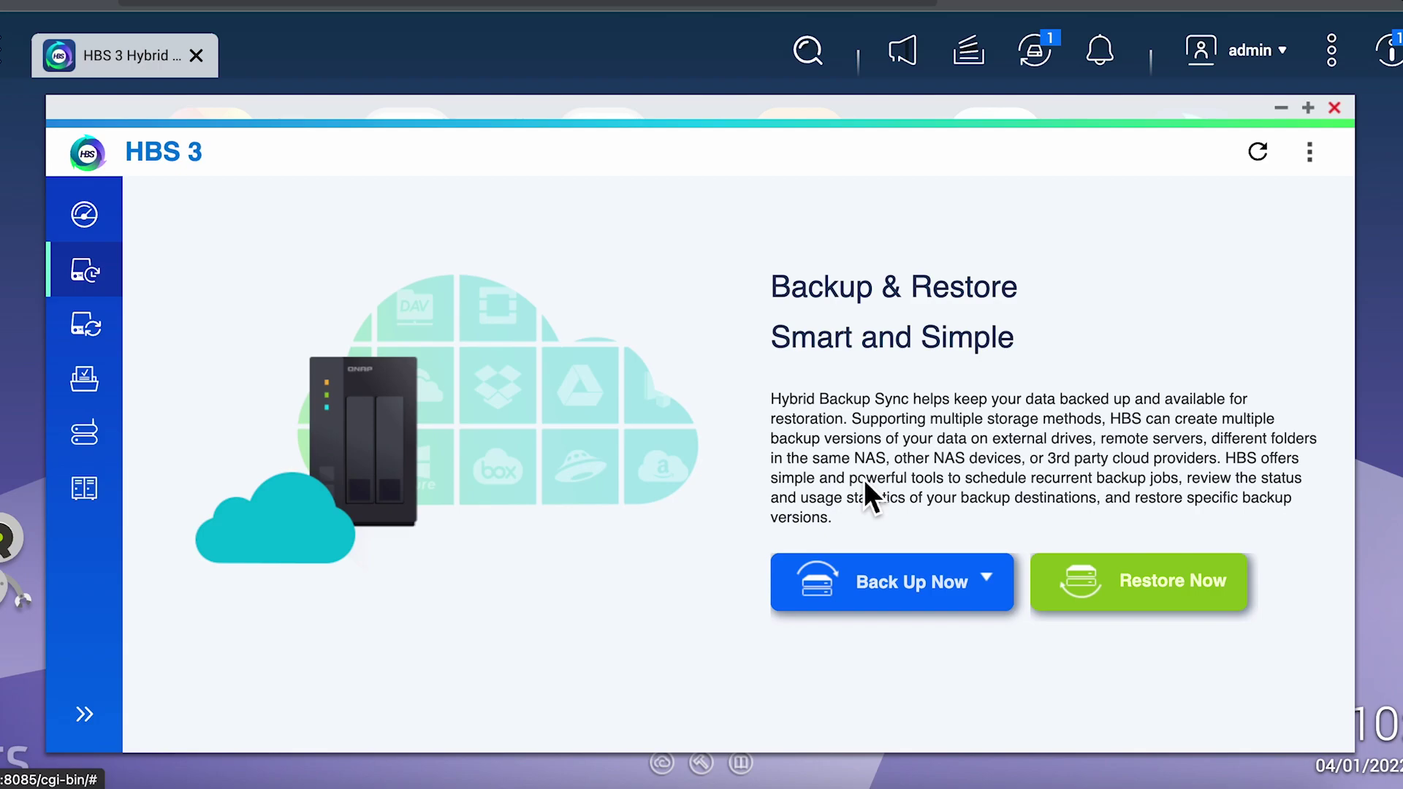
Step: Start a new backup job with Wedding Pictures among its 2 source folders
click(911, 595)
click(900, 649)
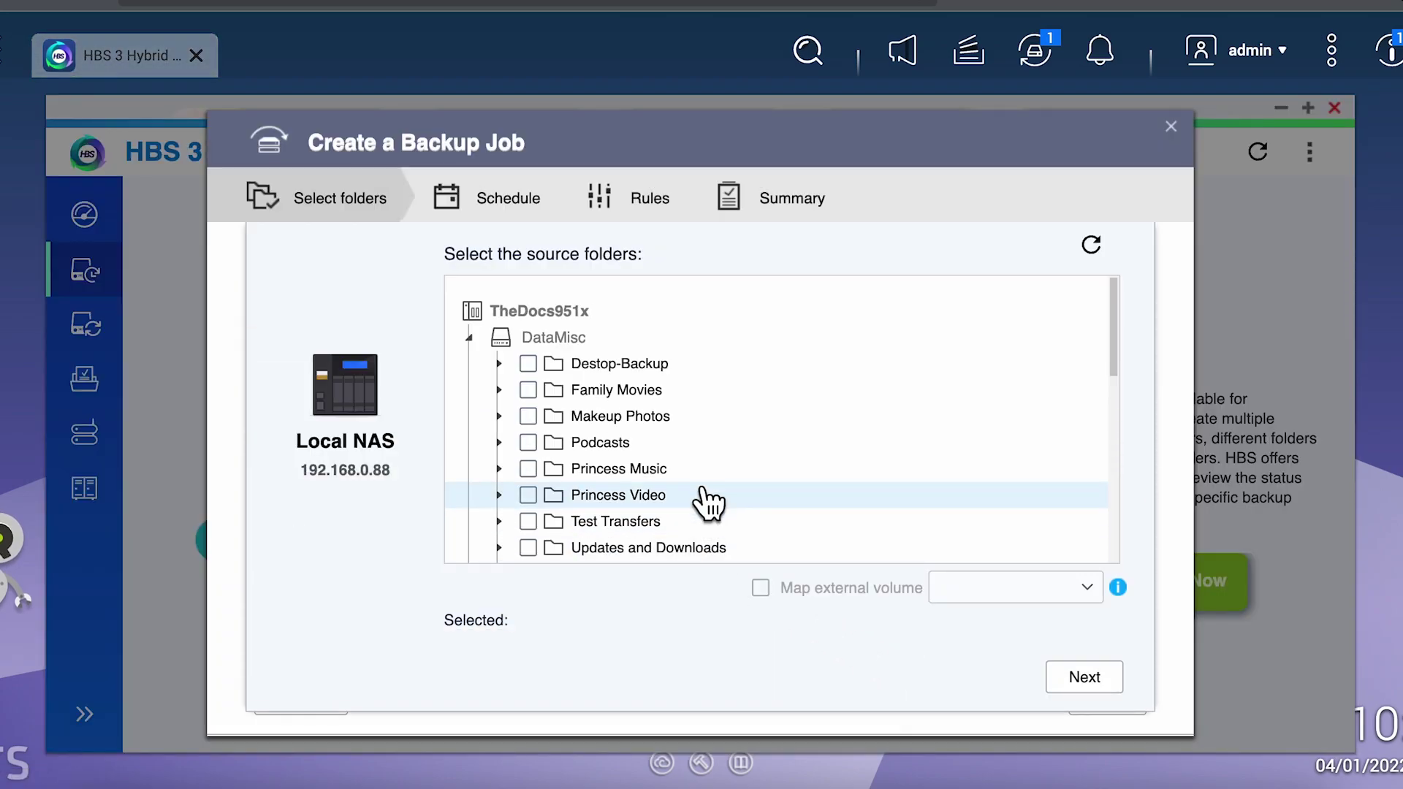
scroll(532, 511, down, 2)
click(527, 506)
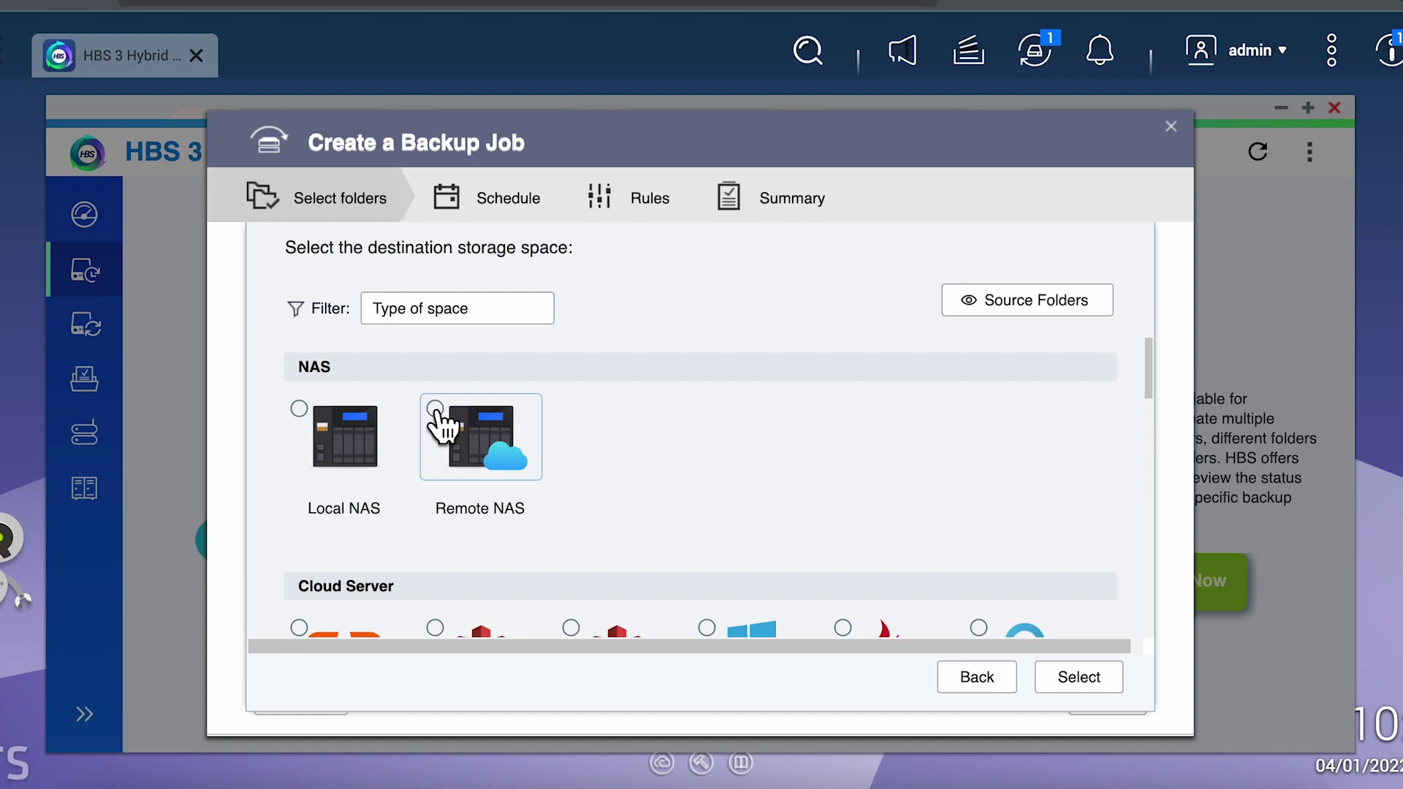
Step: Set the job's destination to the /Backup folder on remote NAS TS453B
click(440, 424)
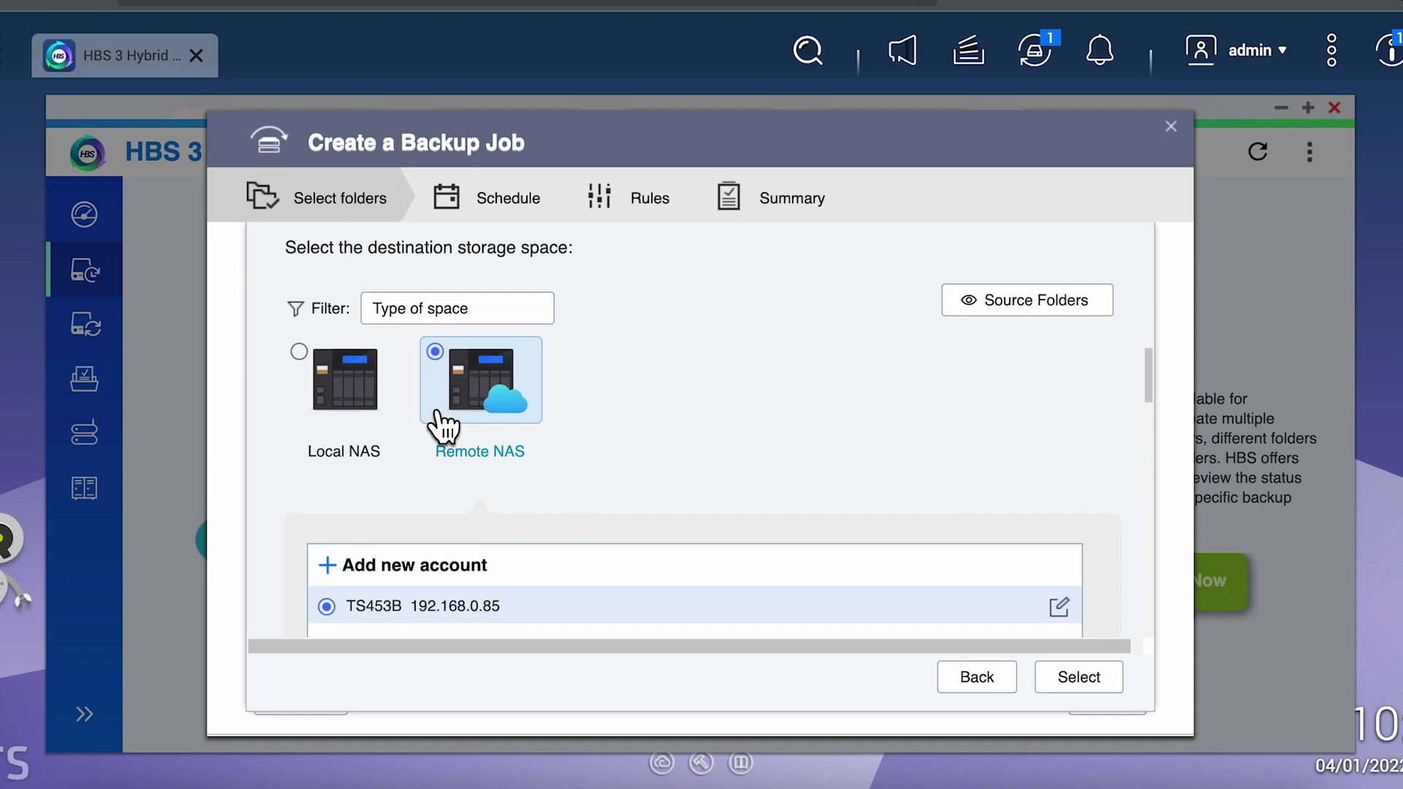
scroll(754, 459, down, 2)
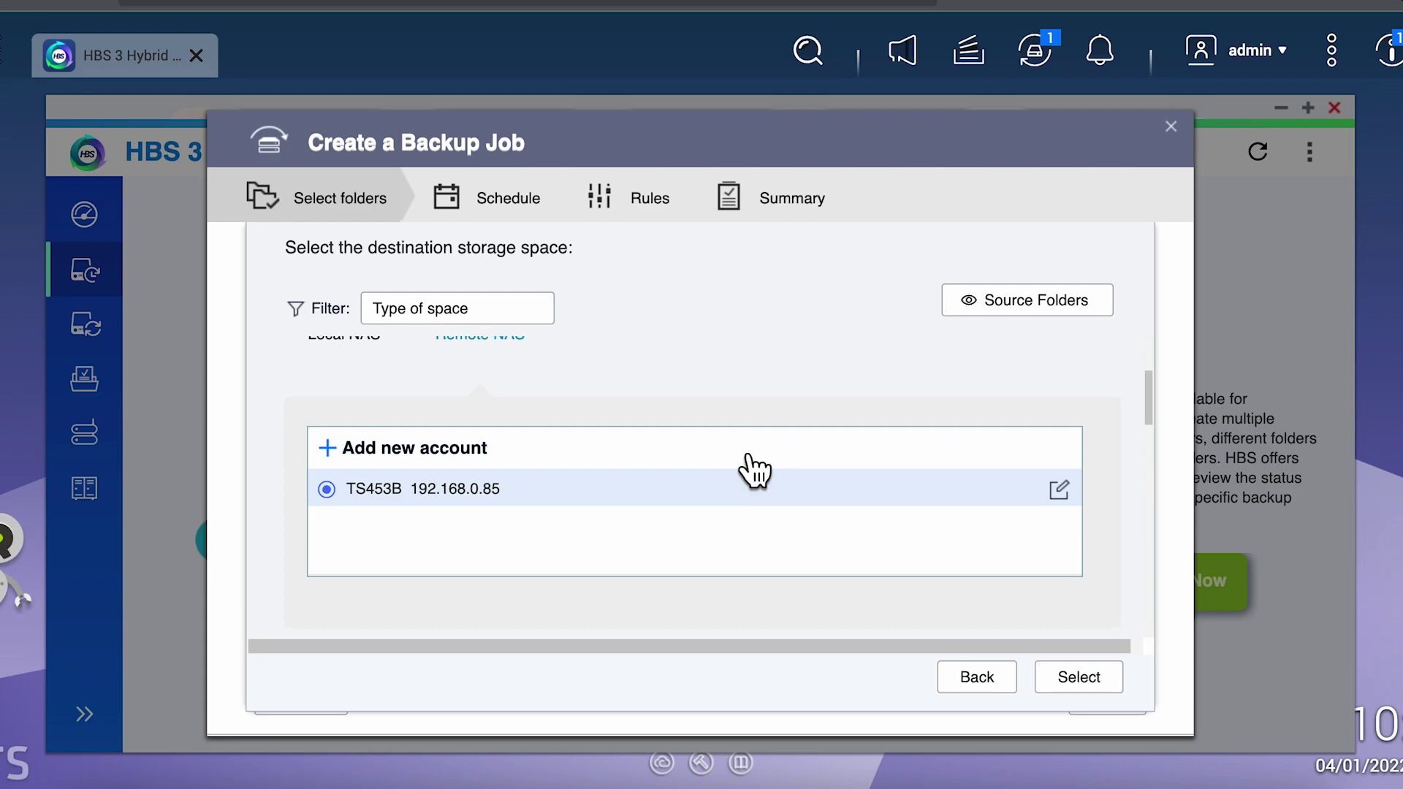
click(1052, 690)
click(571, 356)
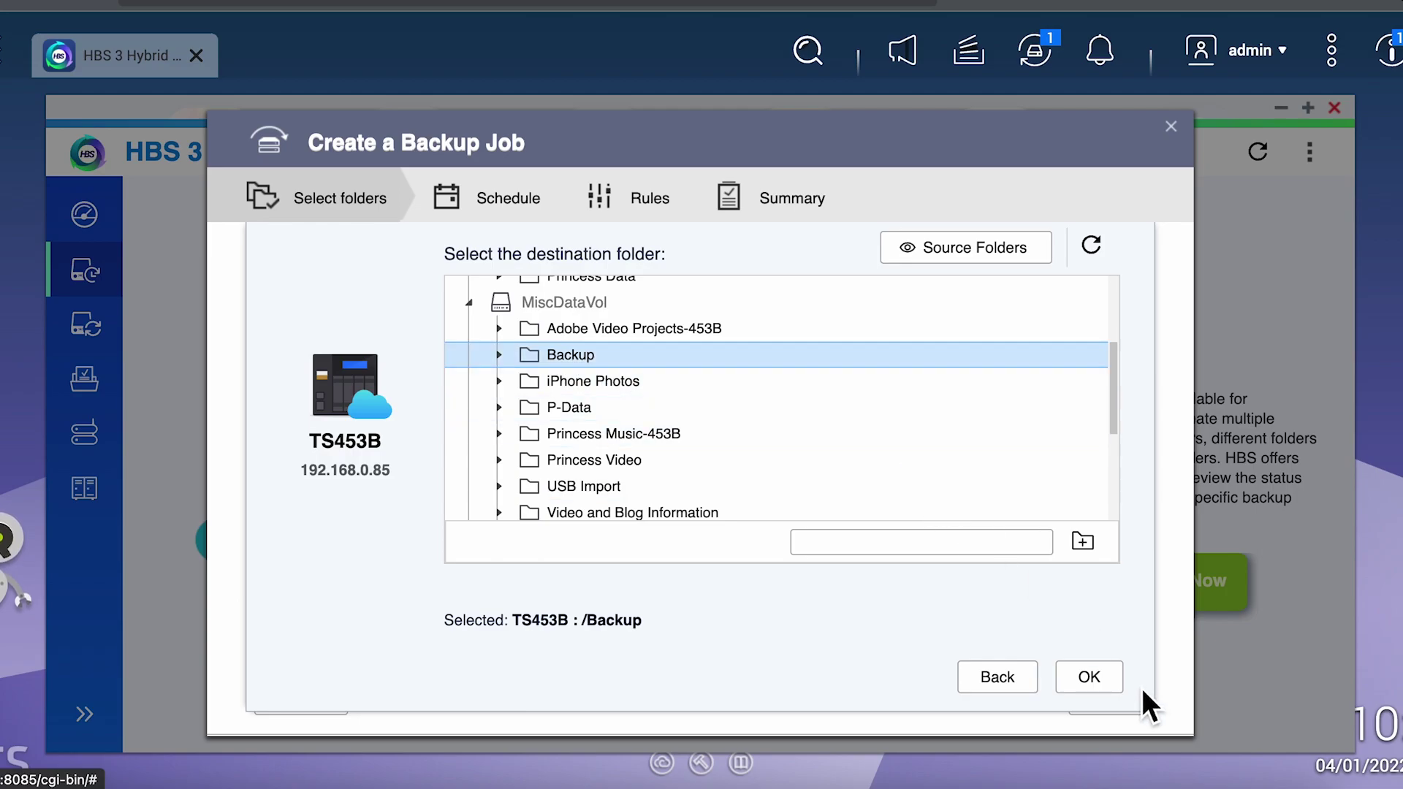
click(1107, 680)
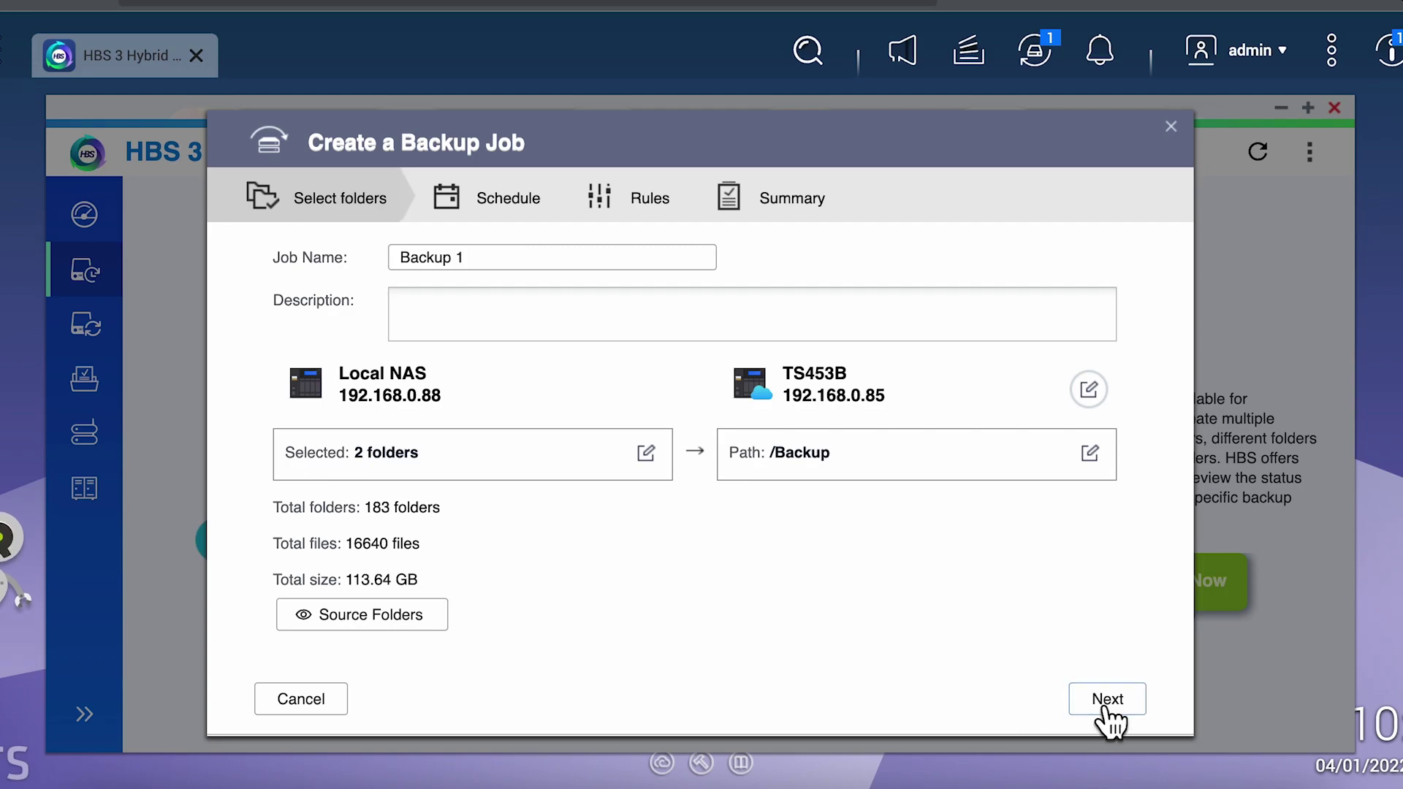
Step: Add a weekly schedule running the backup every Tuesday at 02:00
click(1106, 709)
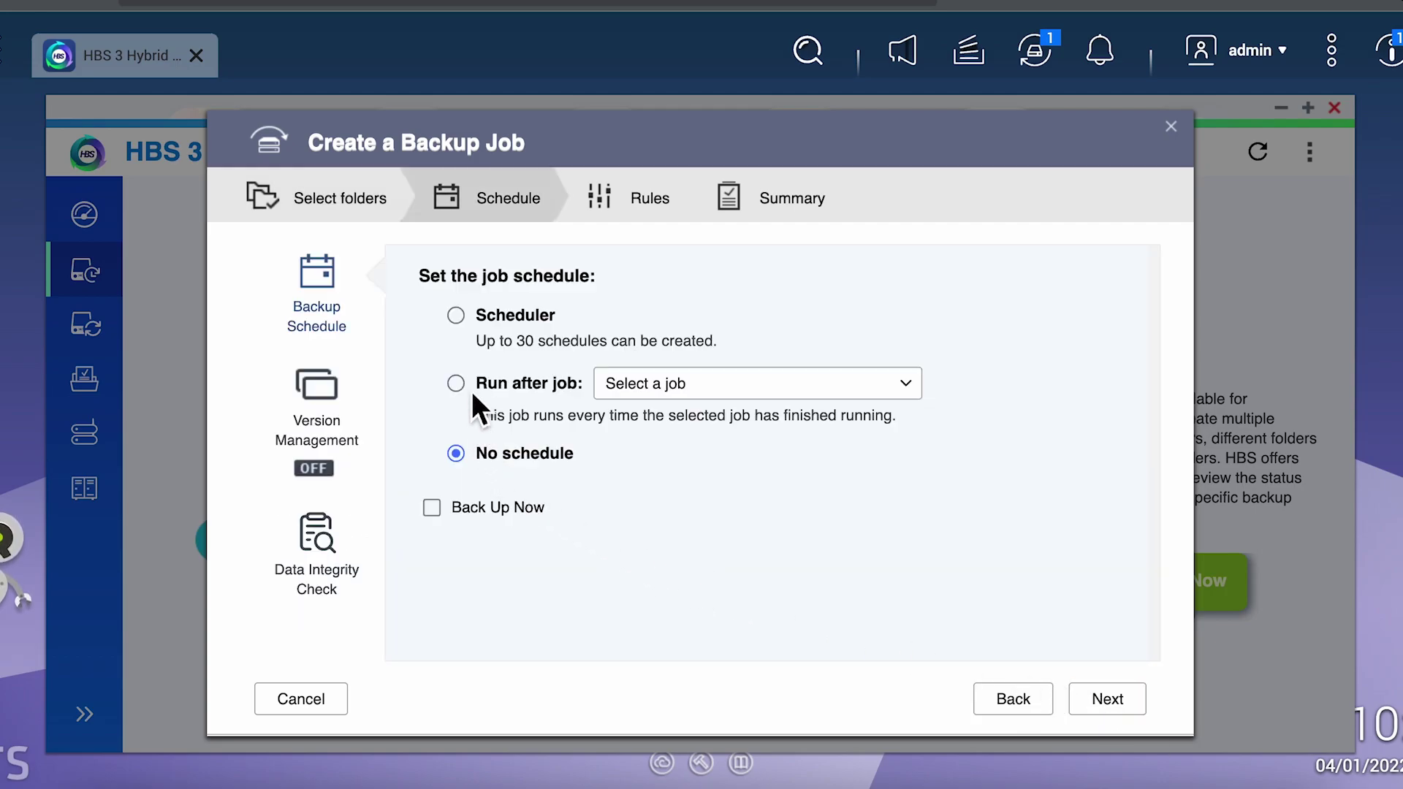
click(456, 316)
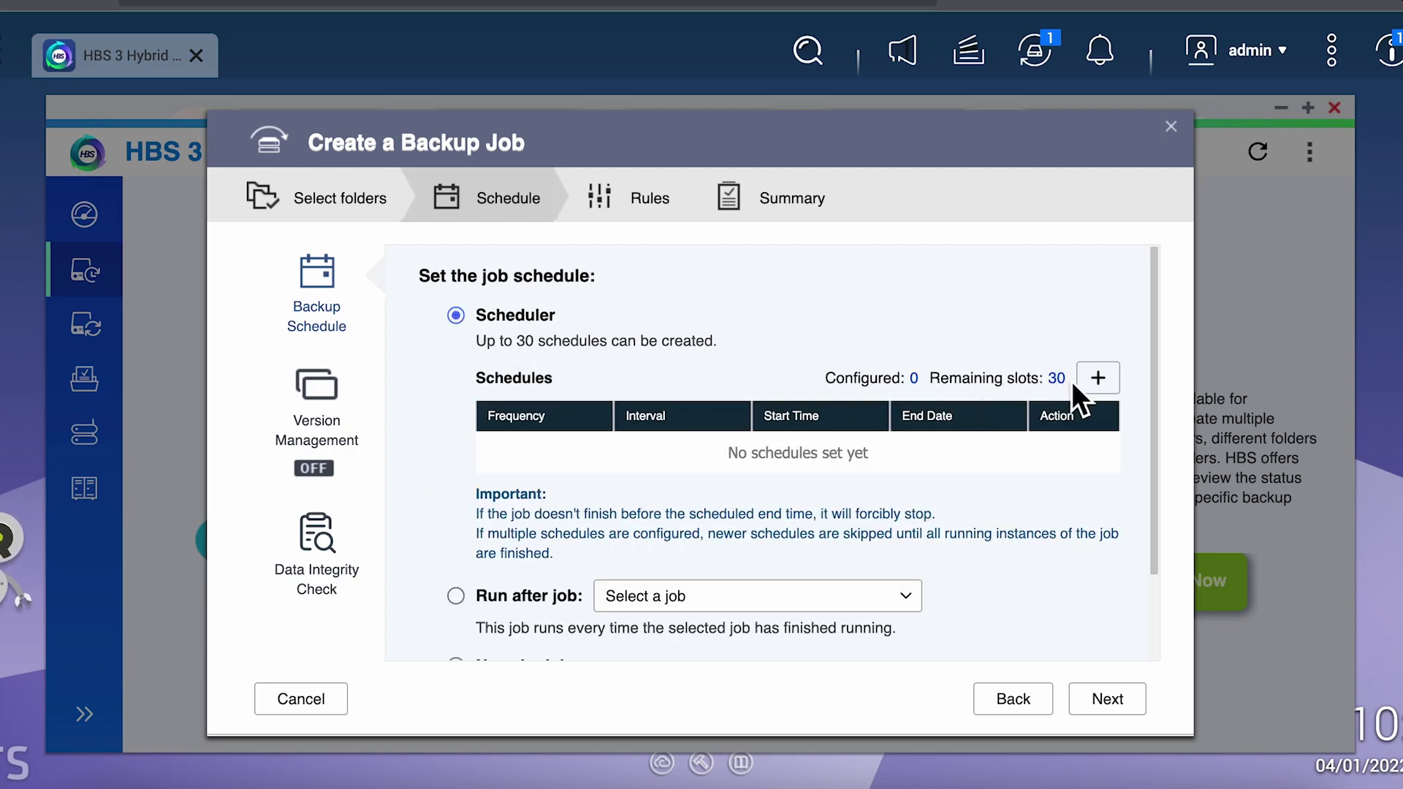
click(1092, 378)
click(691, 276)
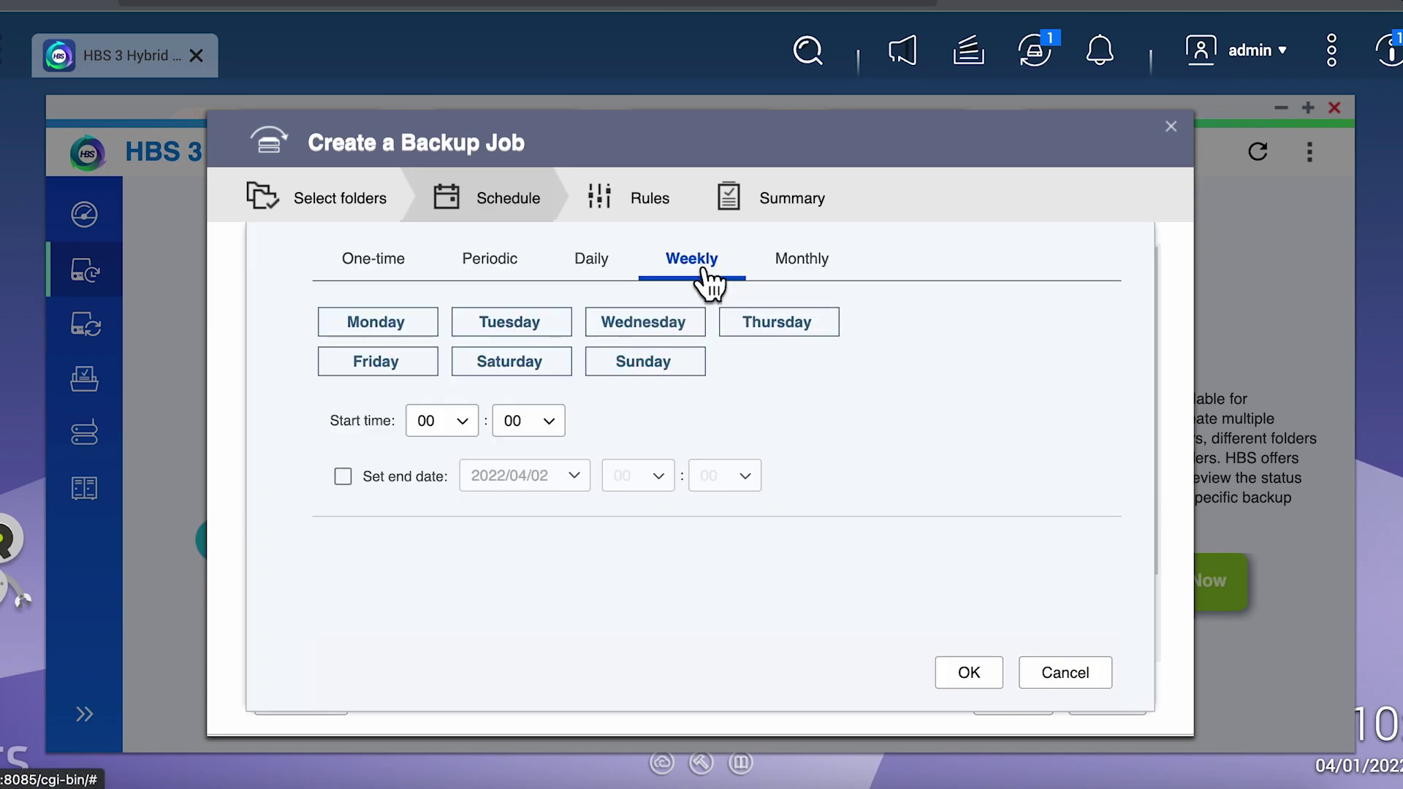
click(549, 362)
click(527, 323)
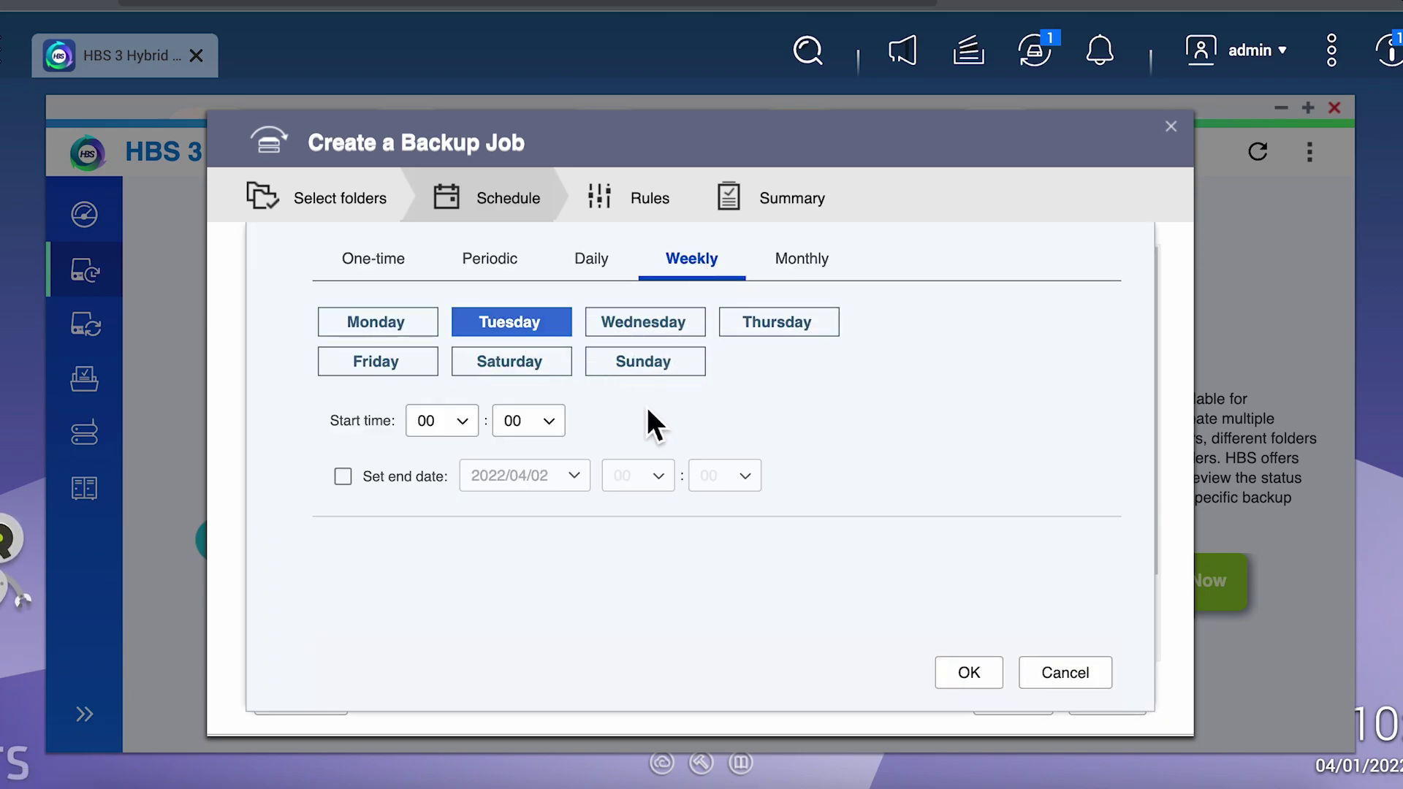
click(462, 423)
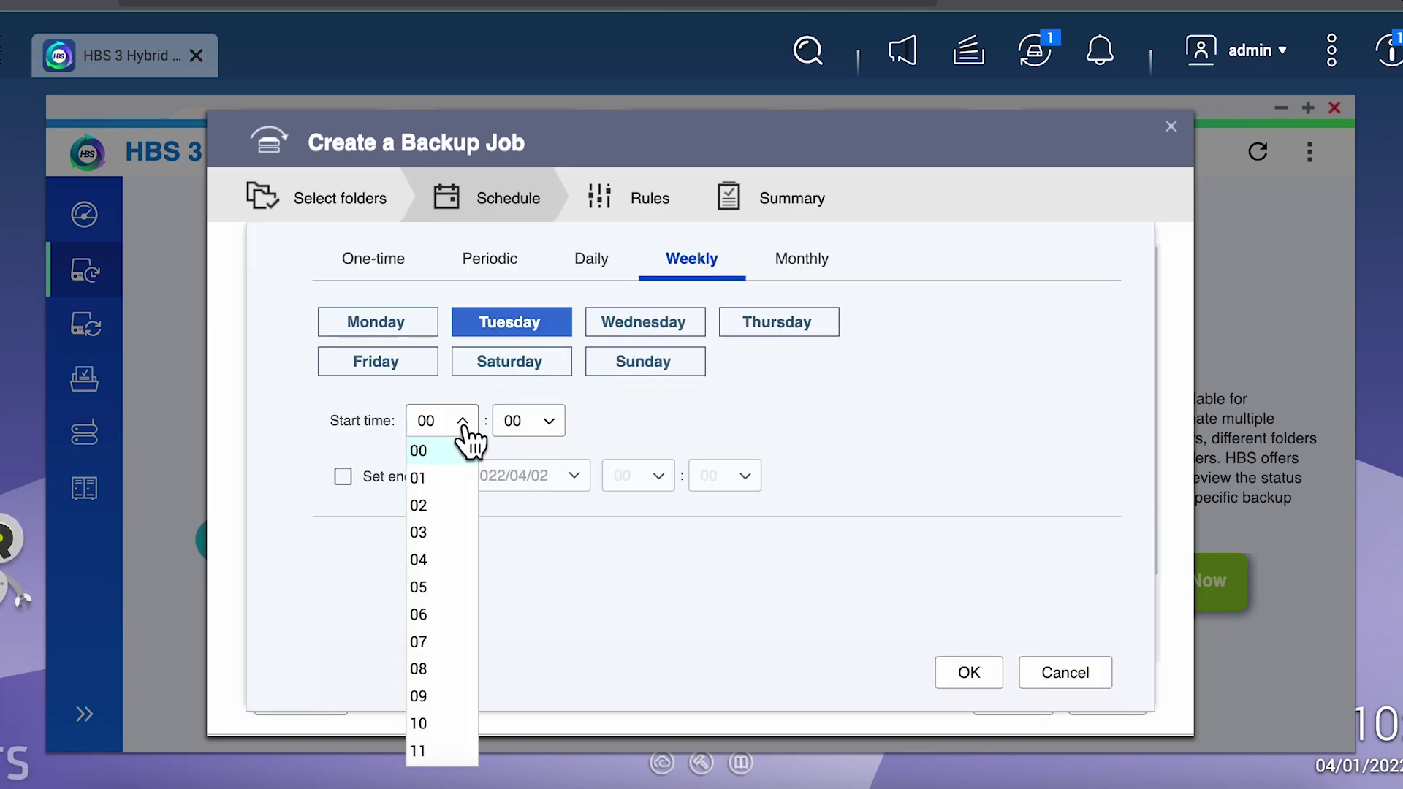
click(430, 505)
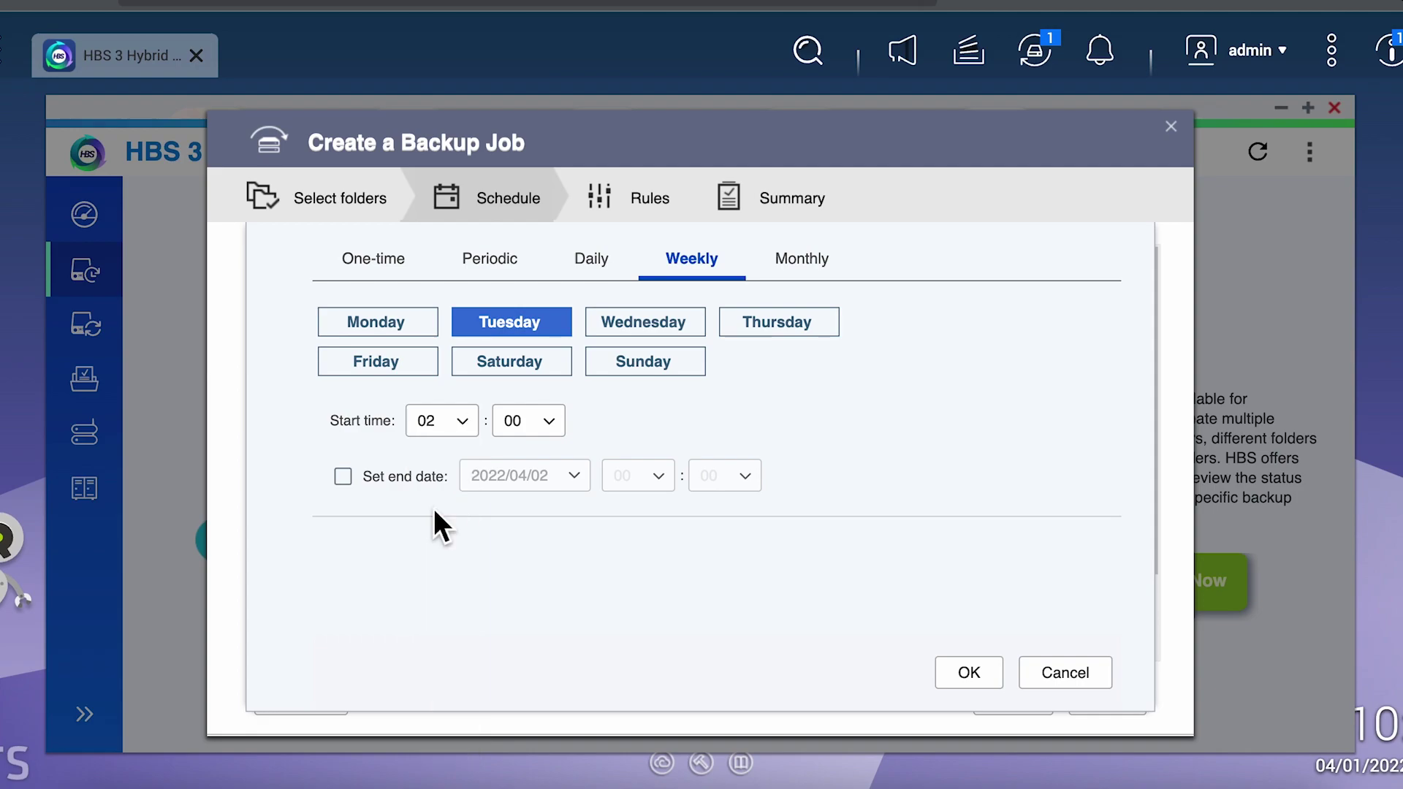
click(978, 672)
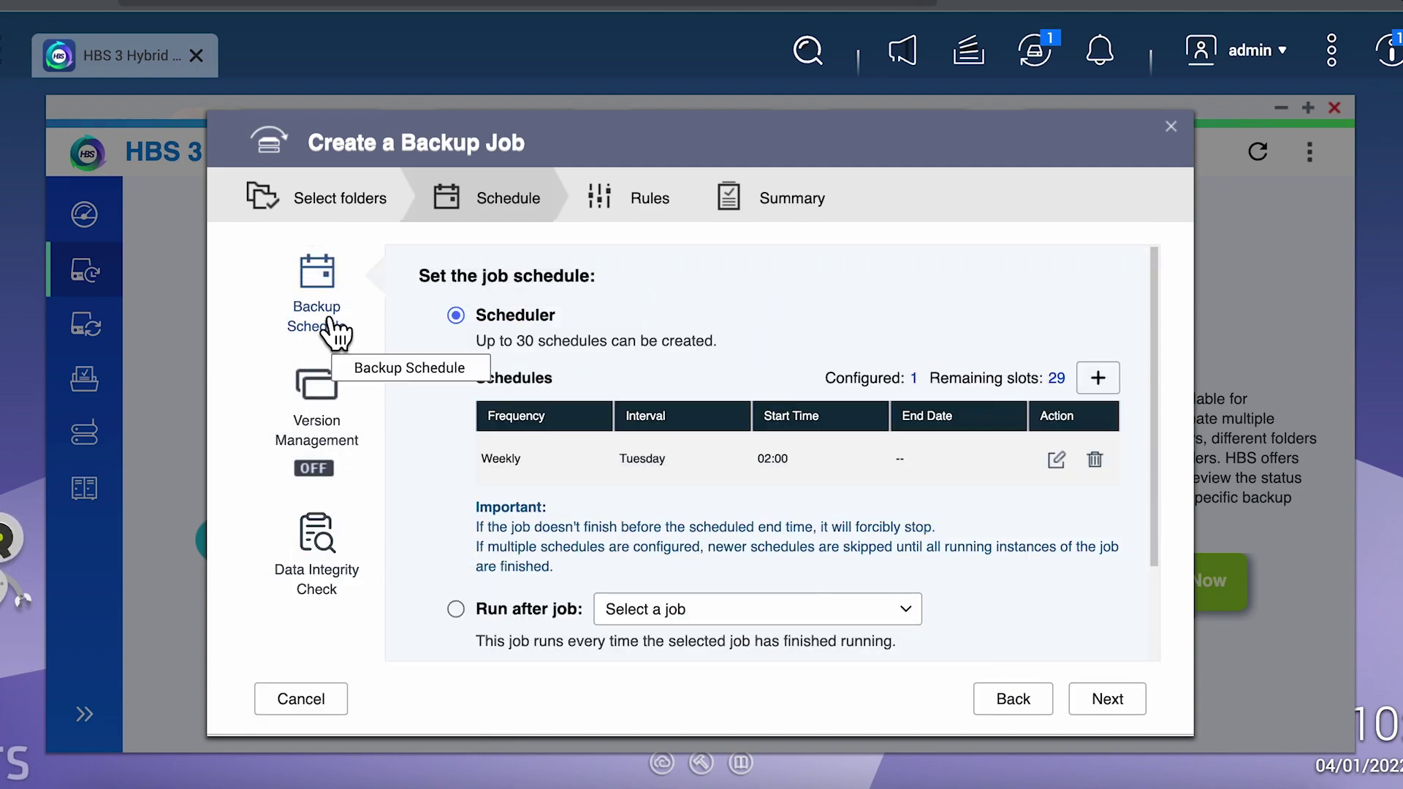
Step: Review Simple and Smart Versioning options, leaving version management disabled
click(319, 427)
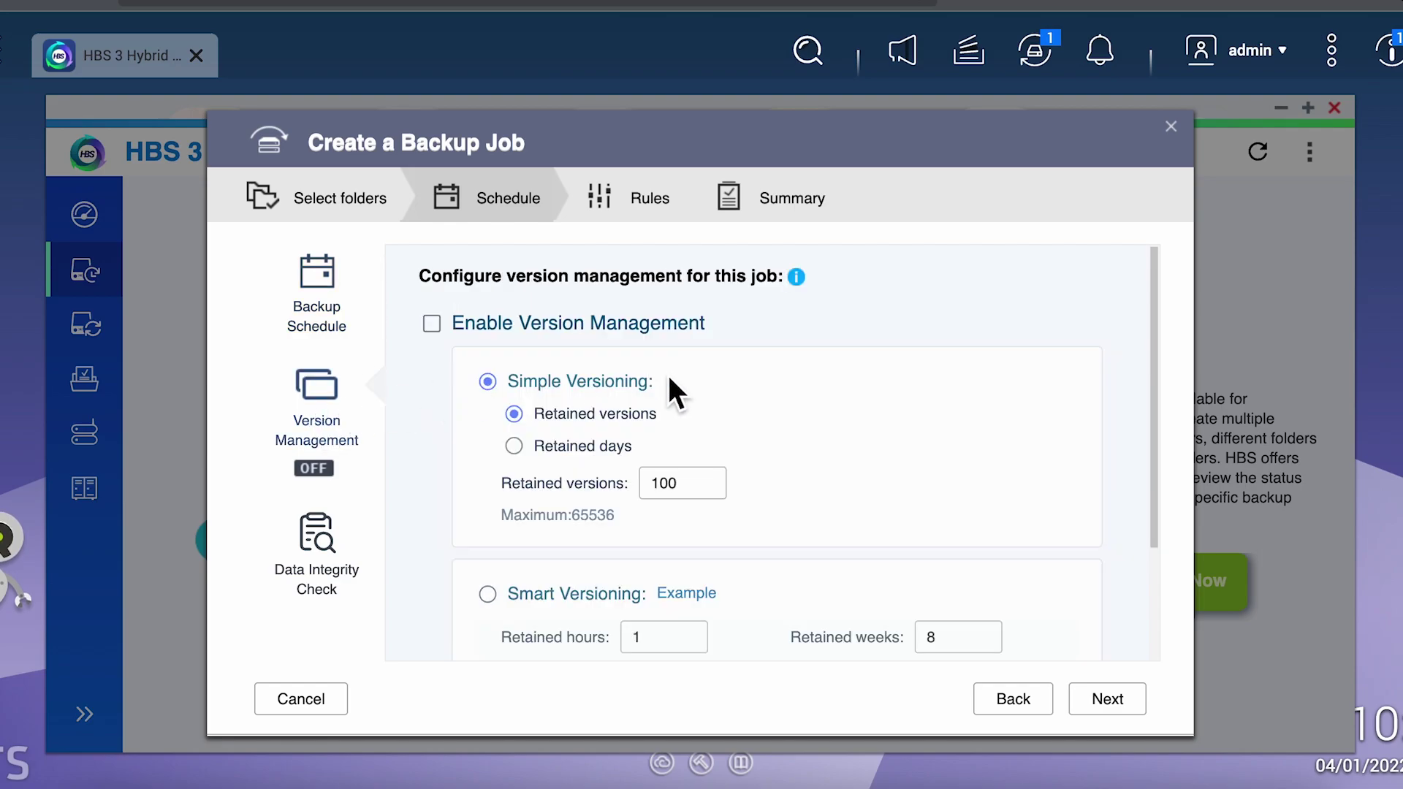
scroll(863, 424, down, 1)
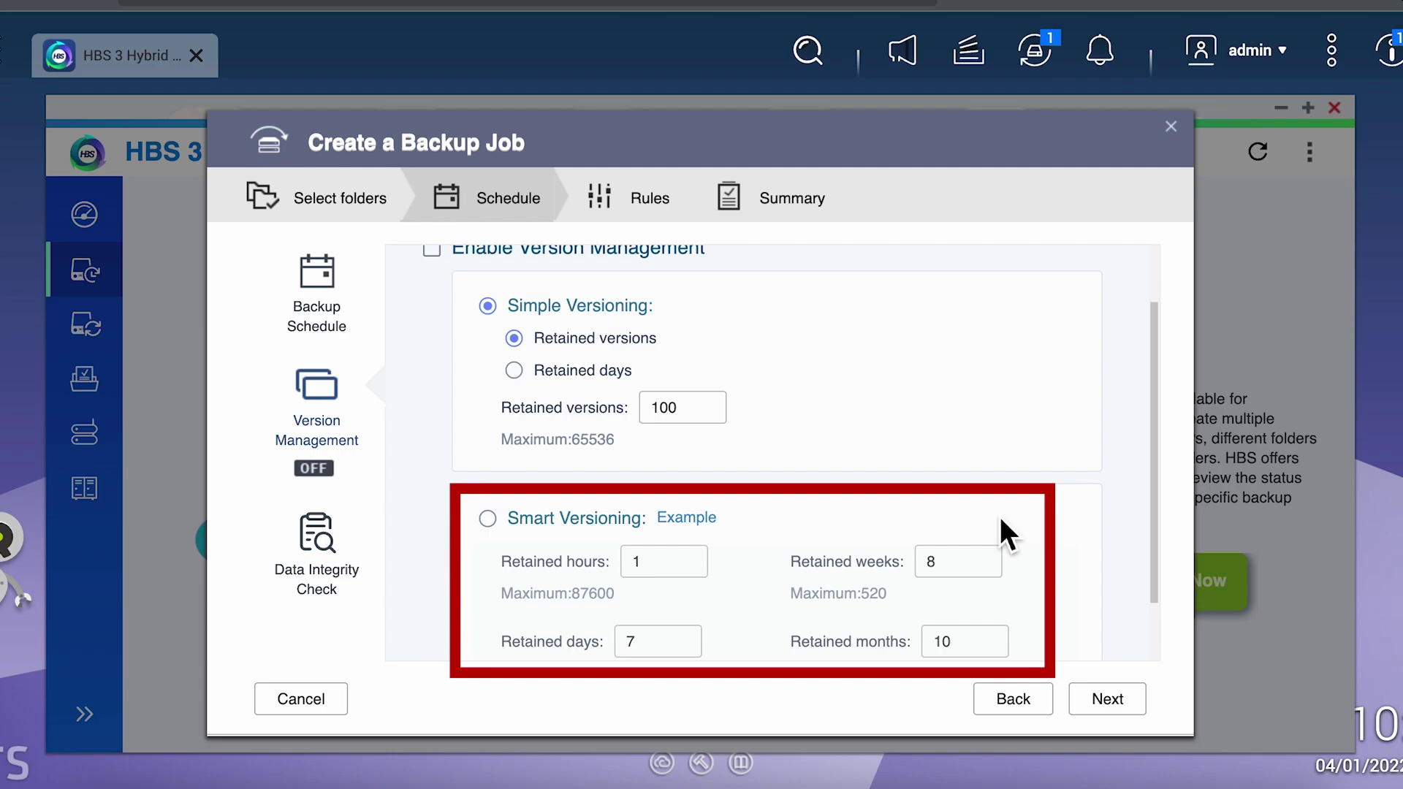
scroll(999, 516, down, 2)
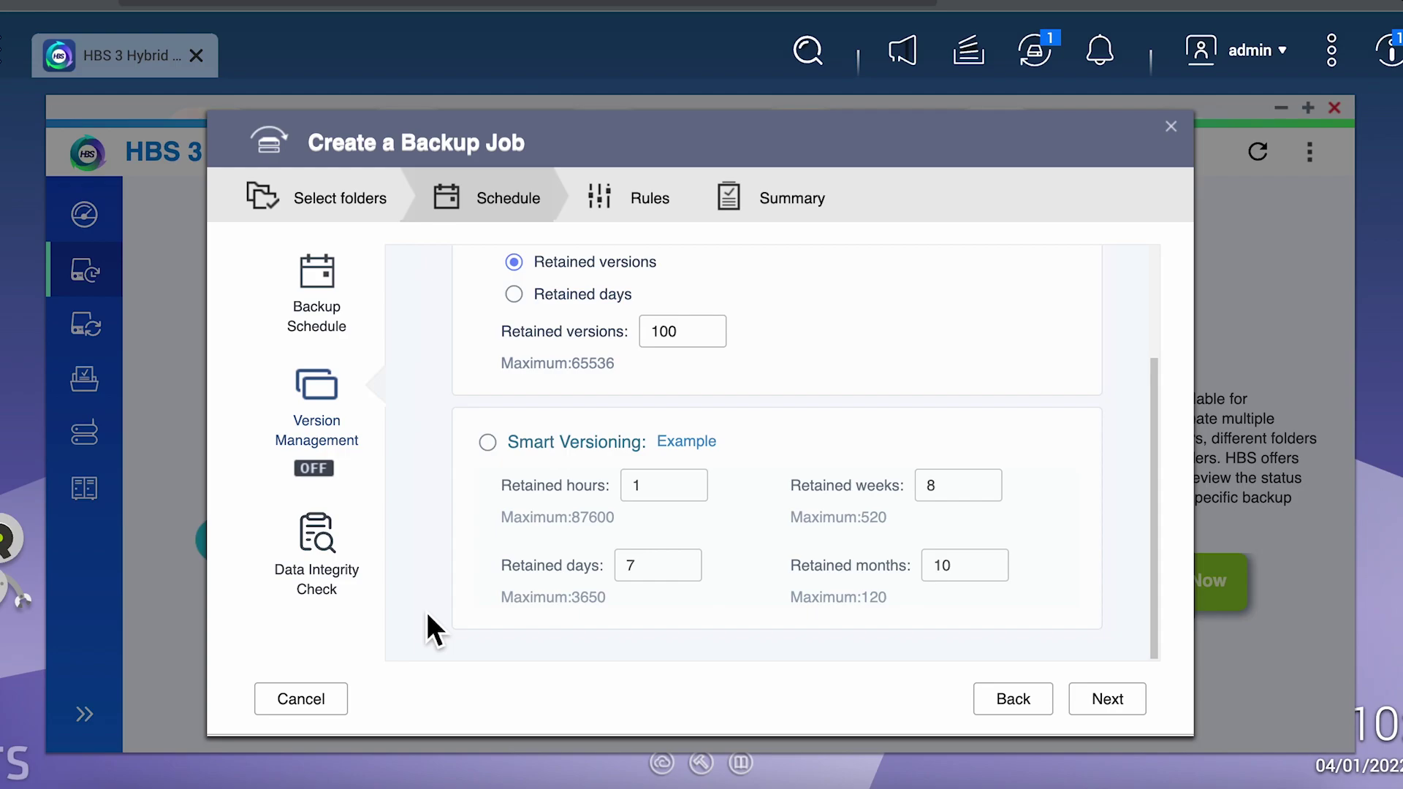
Step: Scroll through the Data Integrity Check notes, leaving Quick Check with no schedule
scroll(427, 614, down, 3)
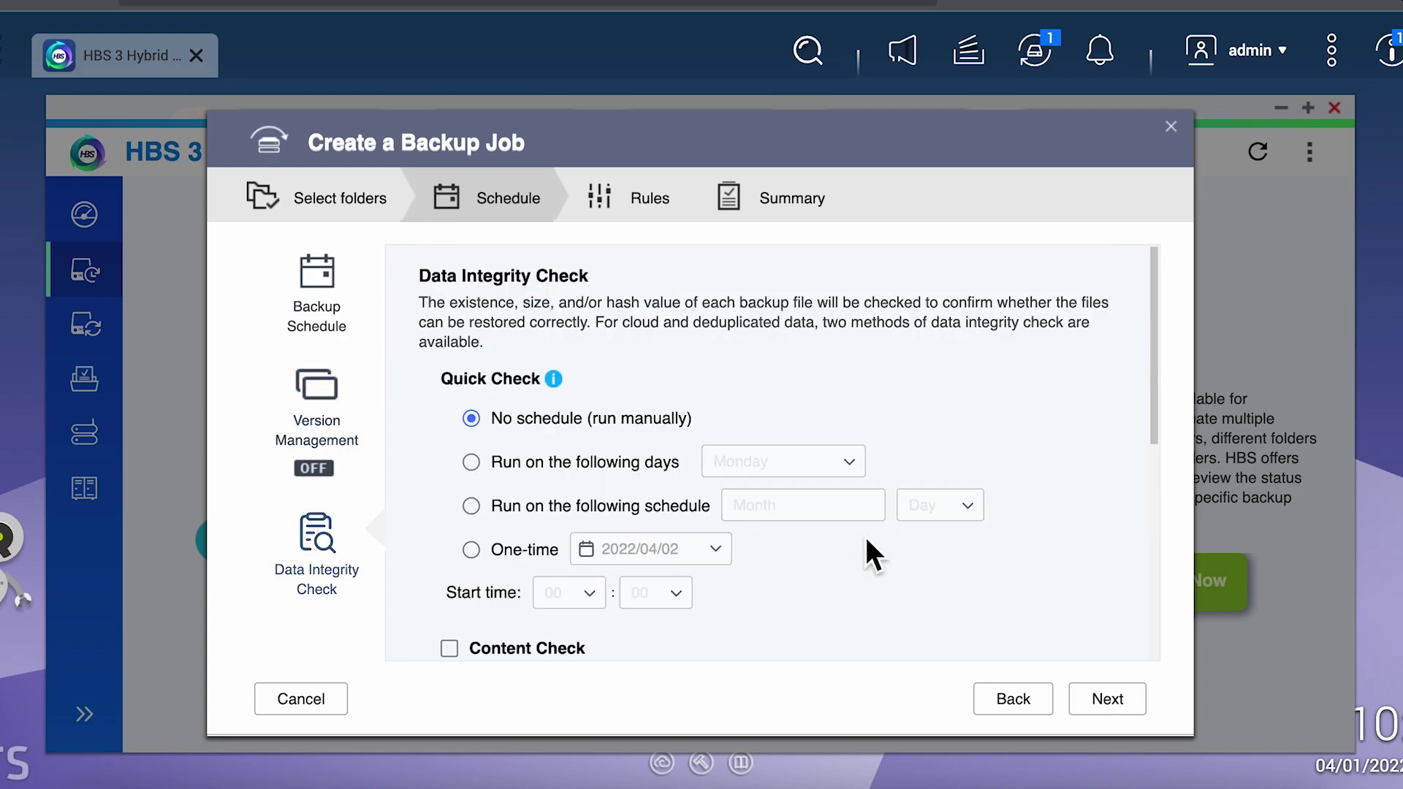
scroll(995, 544, down, 1)
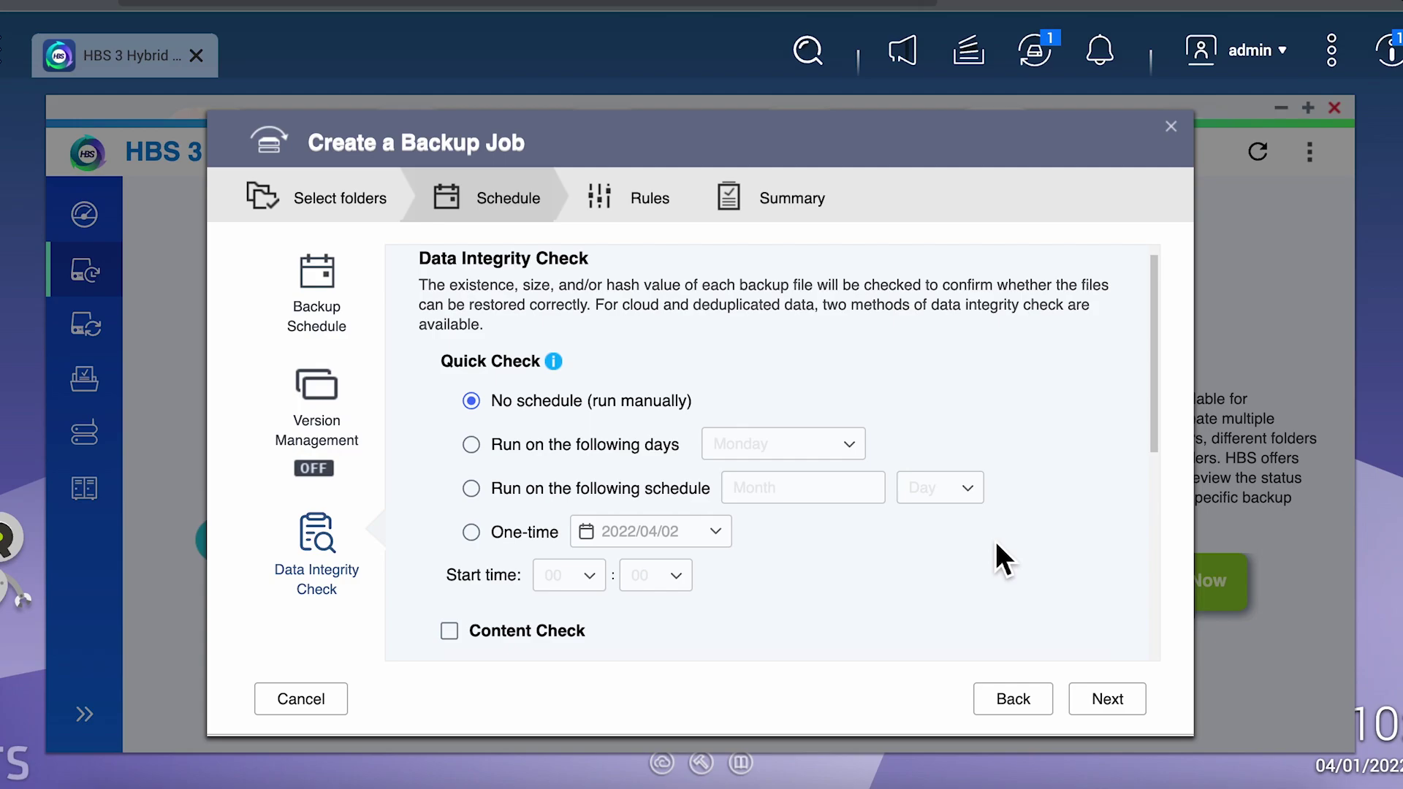
scroll(996, 543, down, 3)
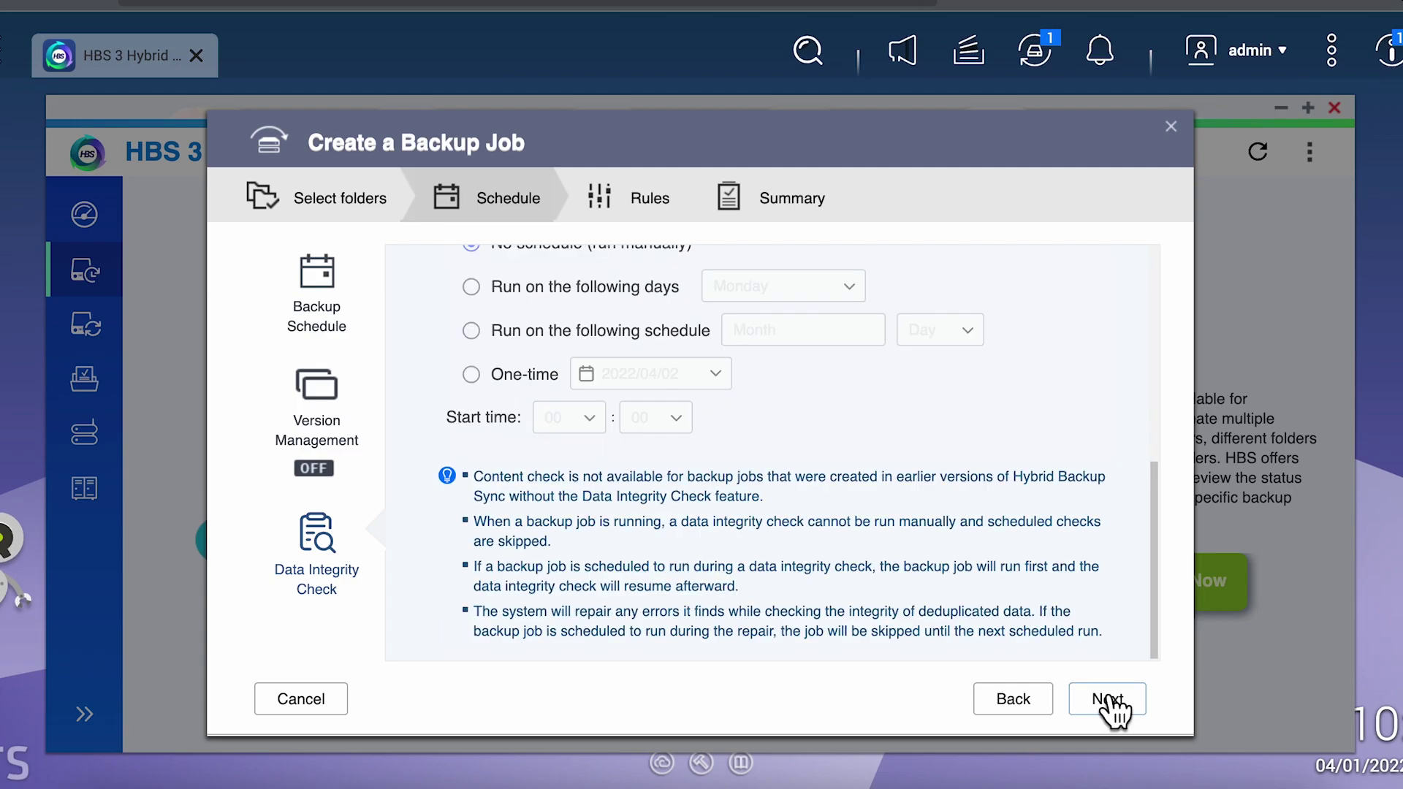
Step: Advance to the Rules step and review its Methods and Policies settings
click(1107, 700)
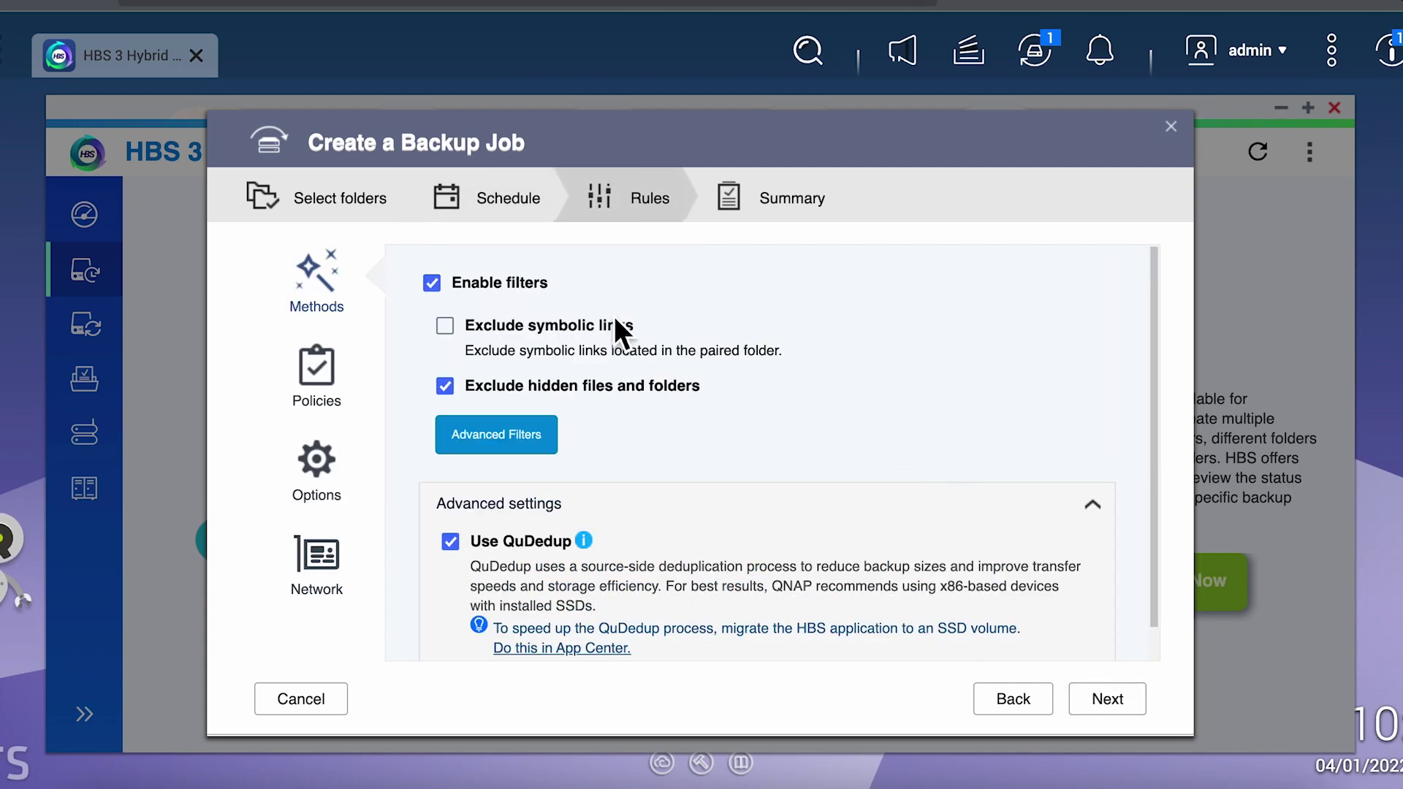
scroll(703, 471, down, 1)
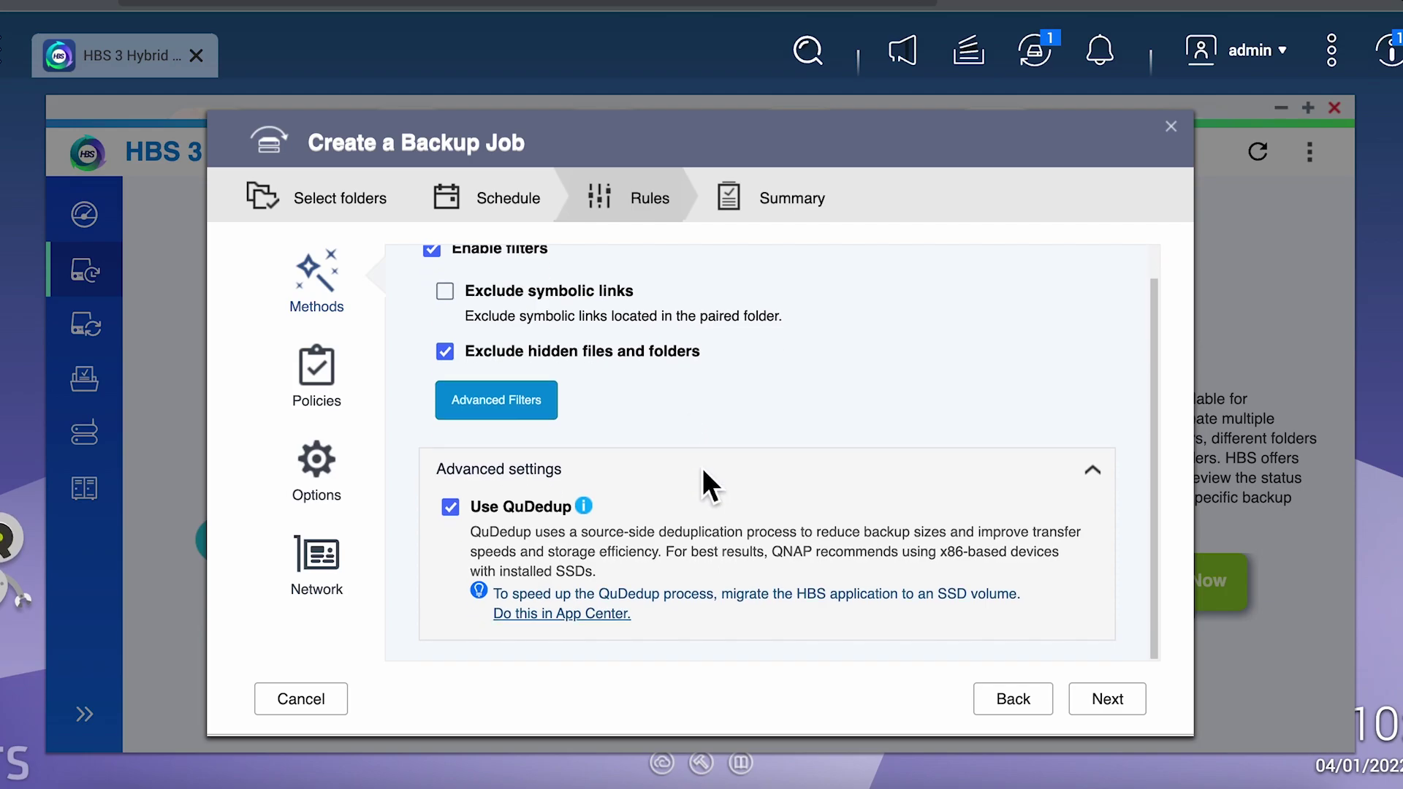
scroll(703, 468, up, 1)
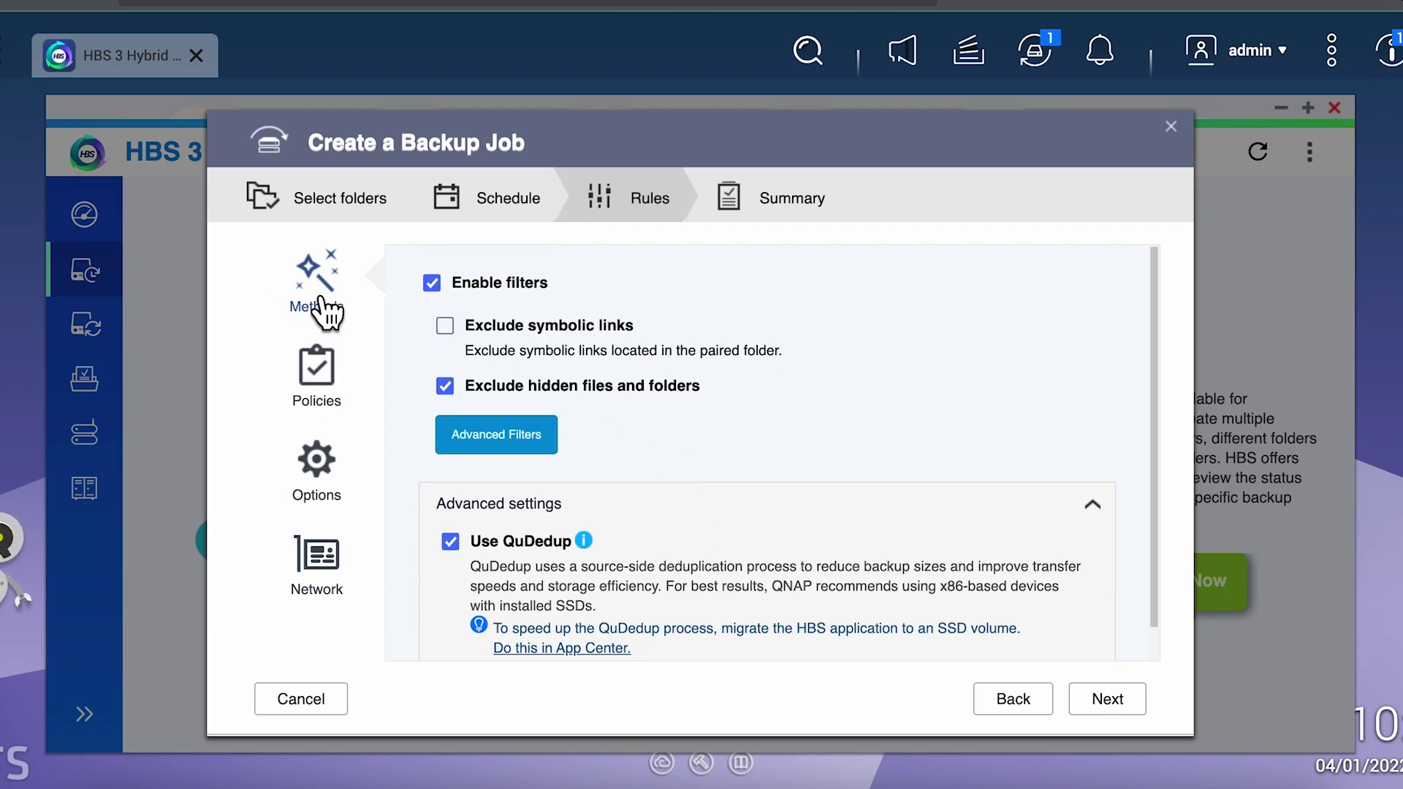
click(322, 376)
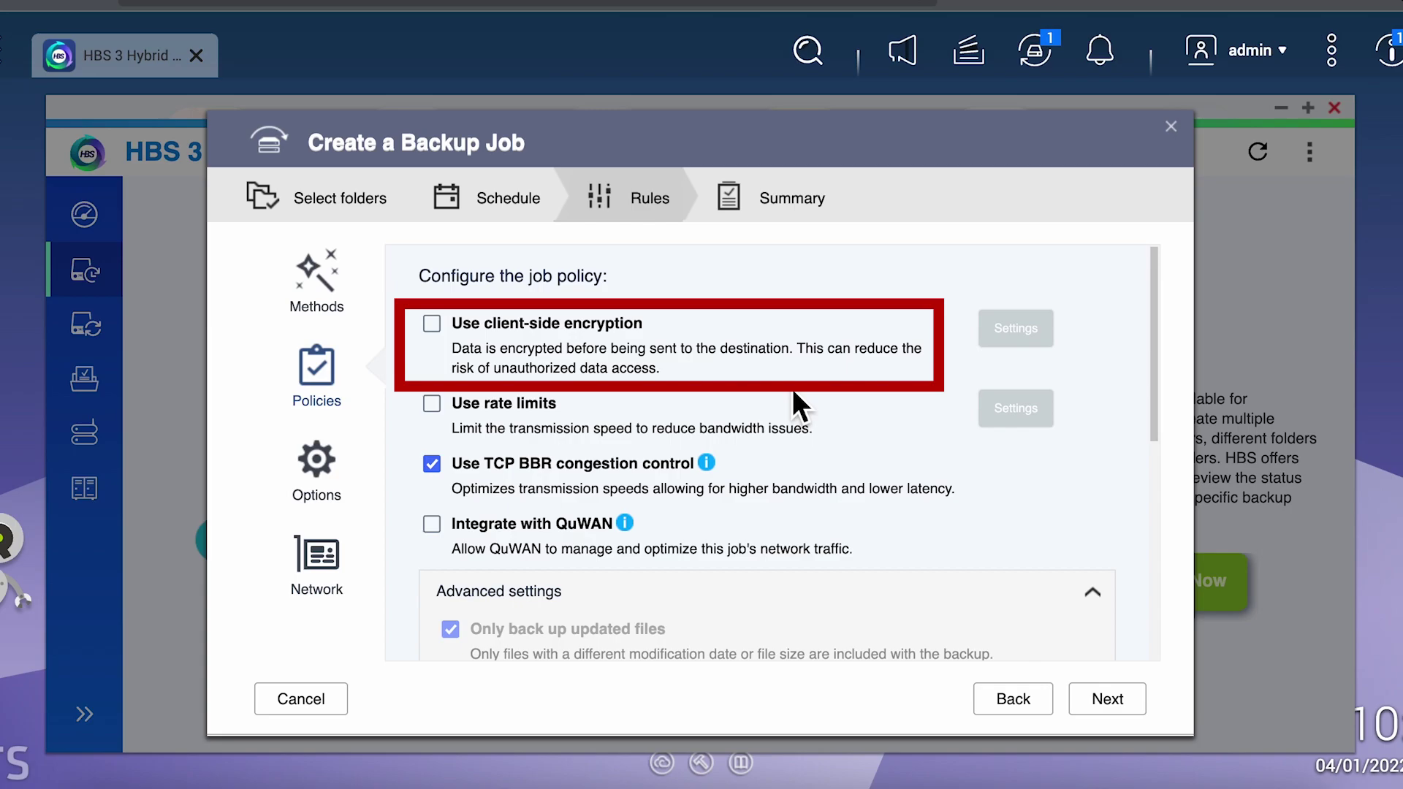
Step: Enable client-side encryption with a password, acknowledging the lost-password warning
click(432, 323)
click(494, 357)
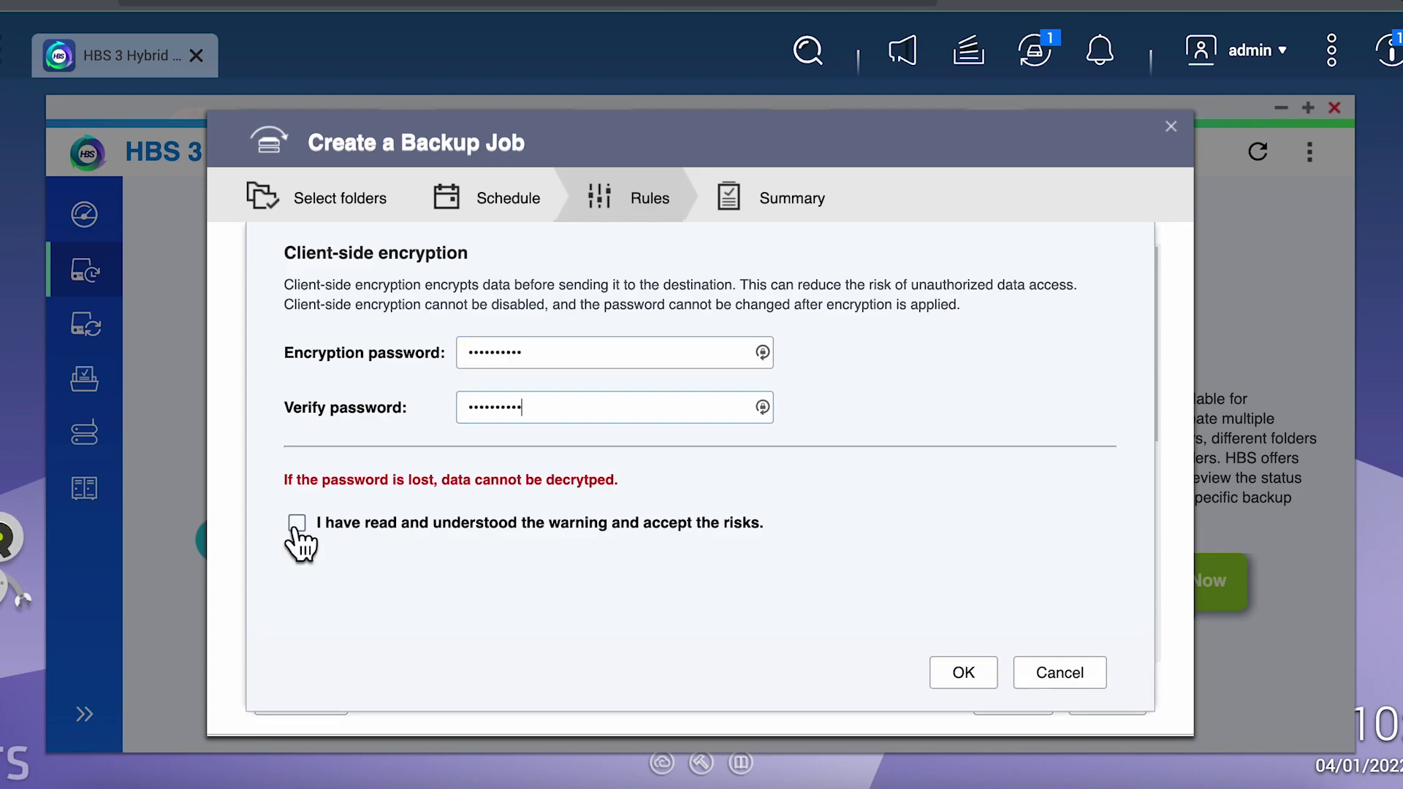
click(297, 524)
click(966, 670)
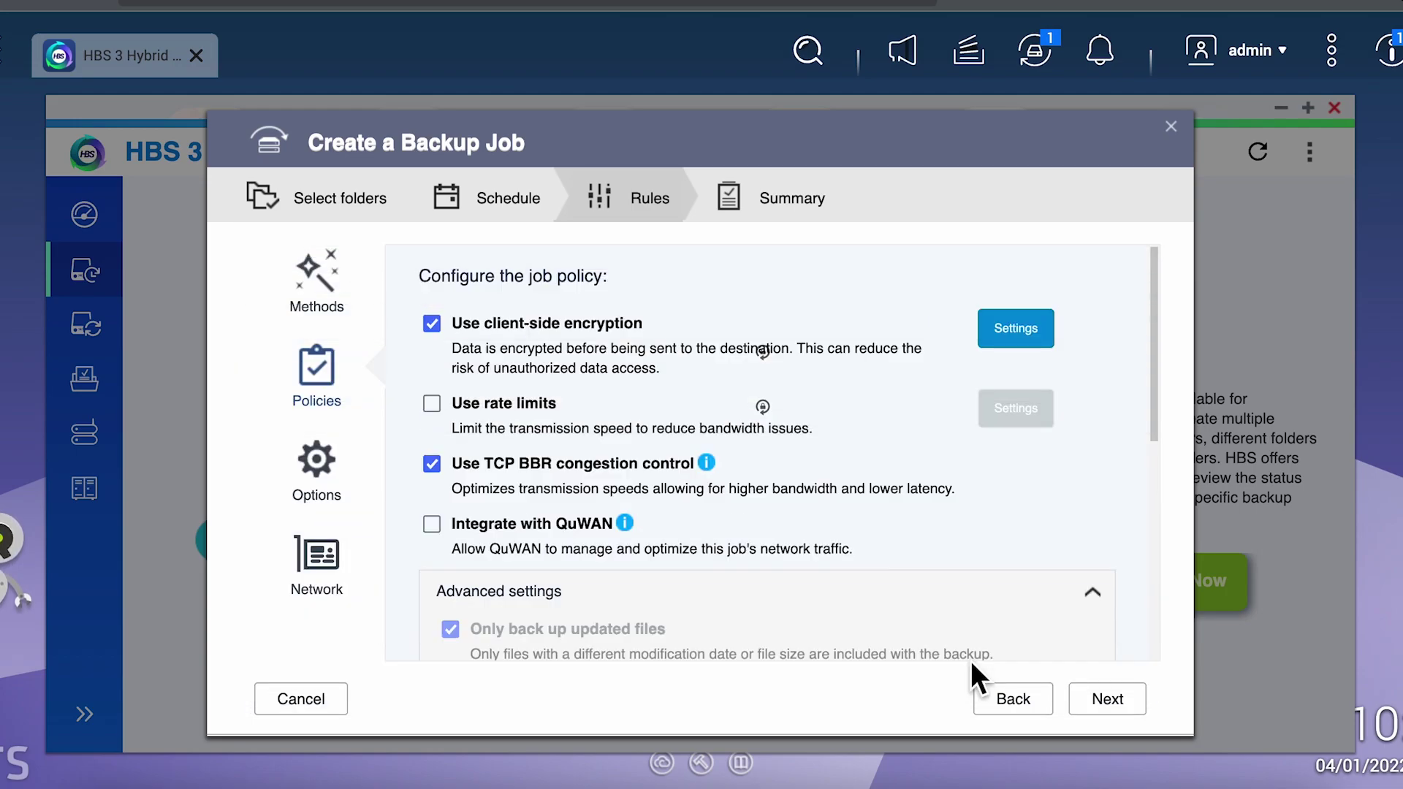
Step: Back up without taking a snapshot first and view the log and notification options
scroll(1119, 510, down, 5)
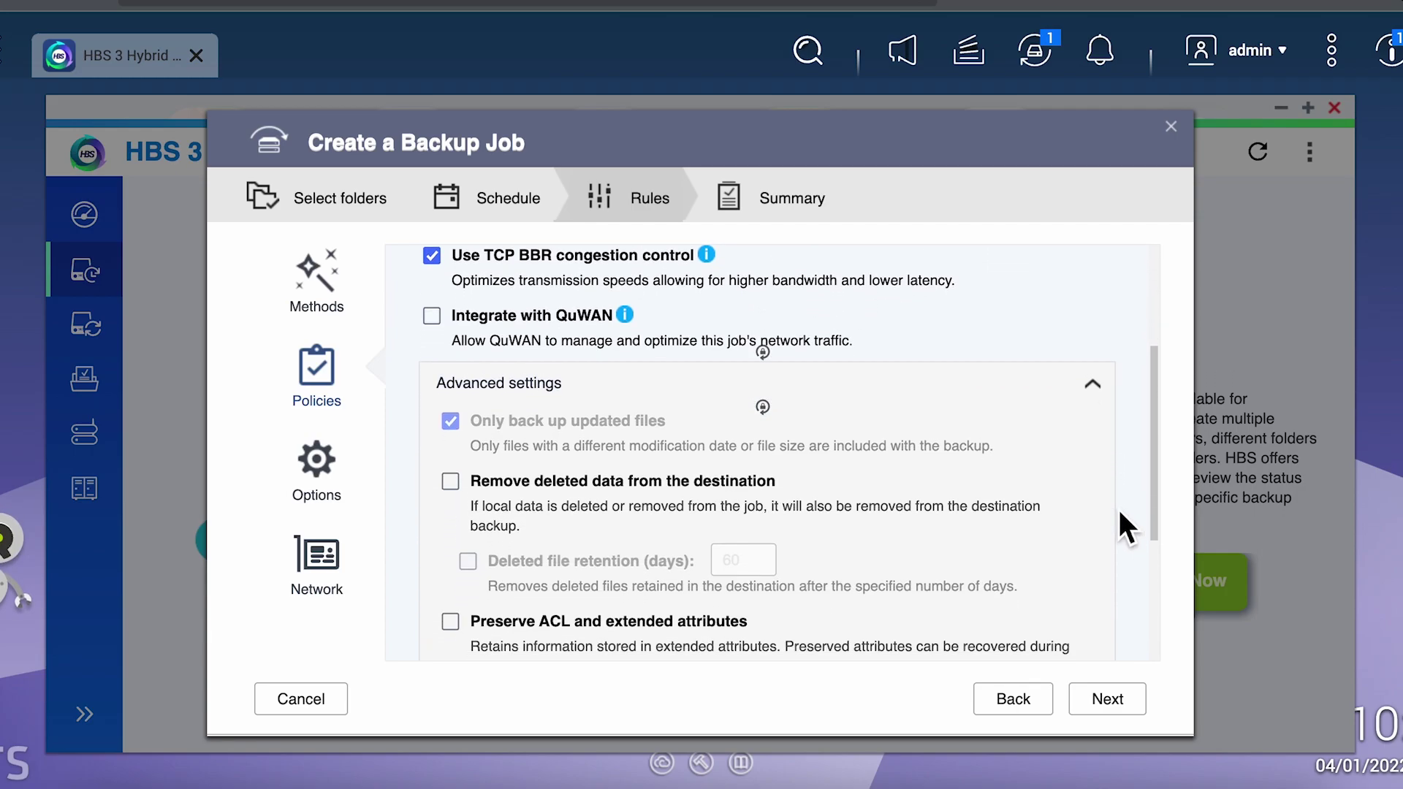
scroll(1119, 510, down, 3)
scroll(1119, 510, down, 2)
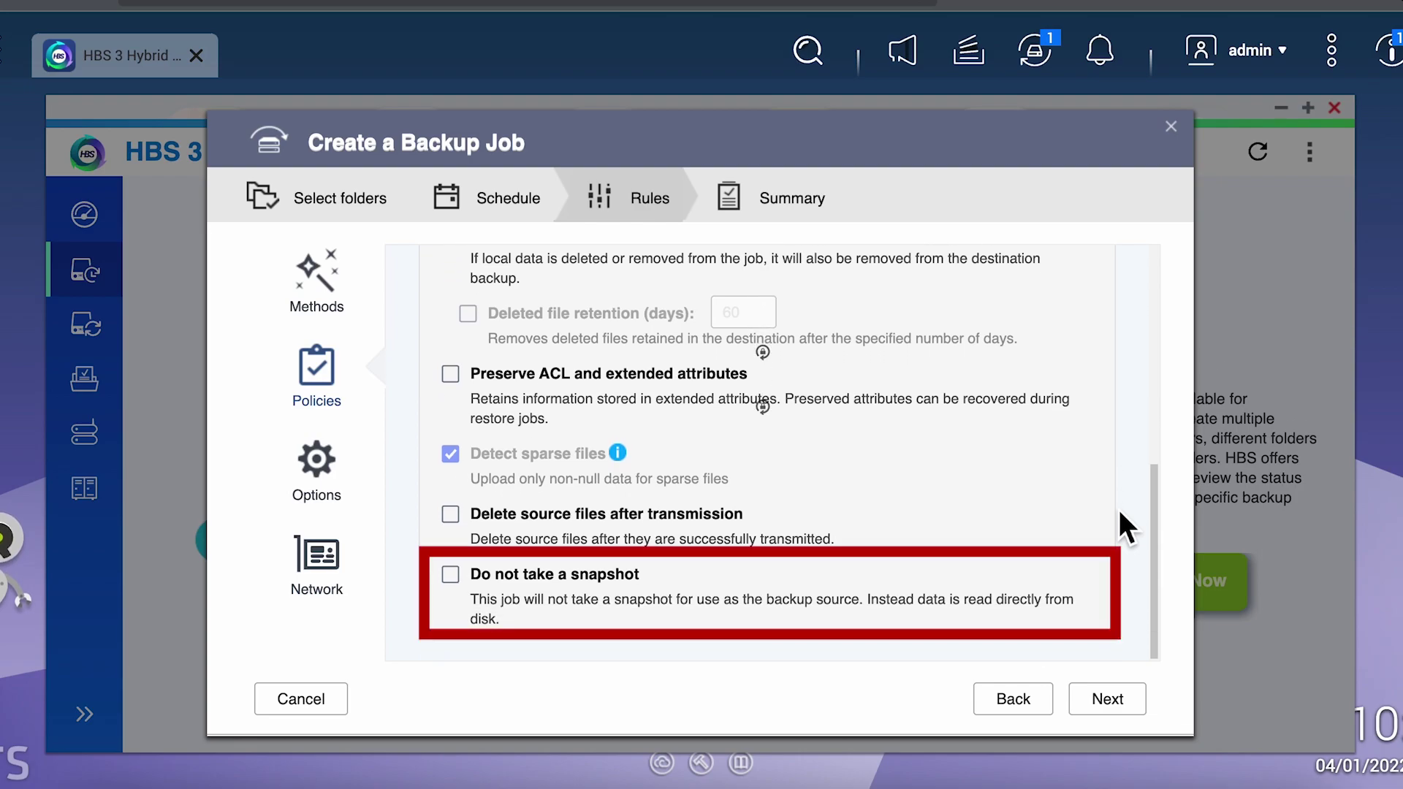
click(451, 575)
click(325, 459)
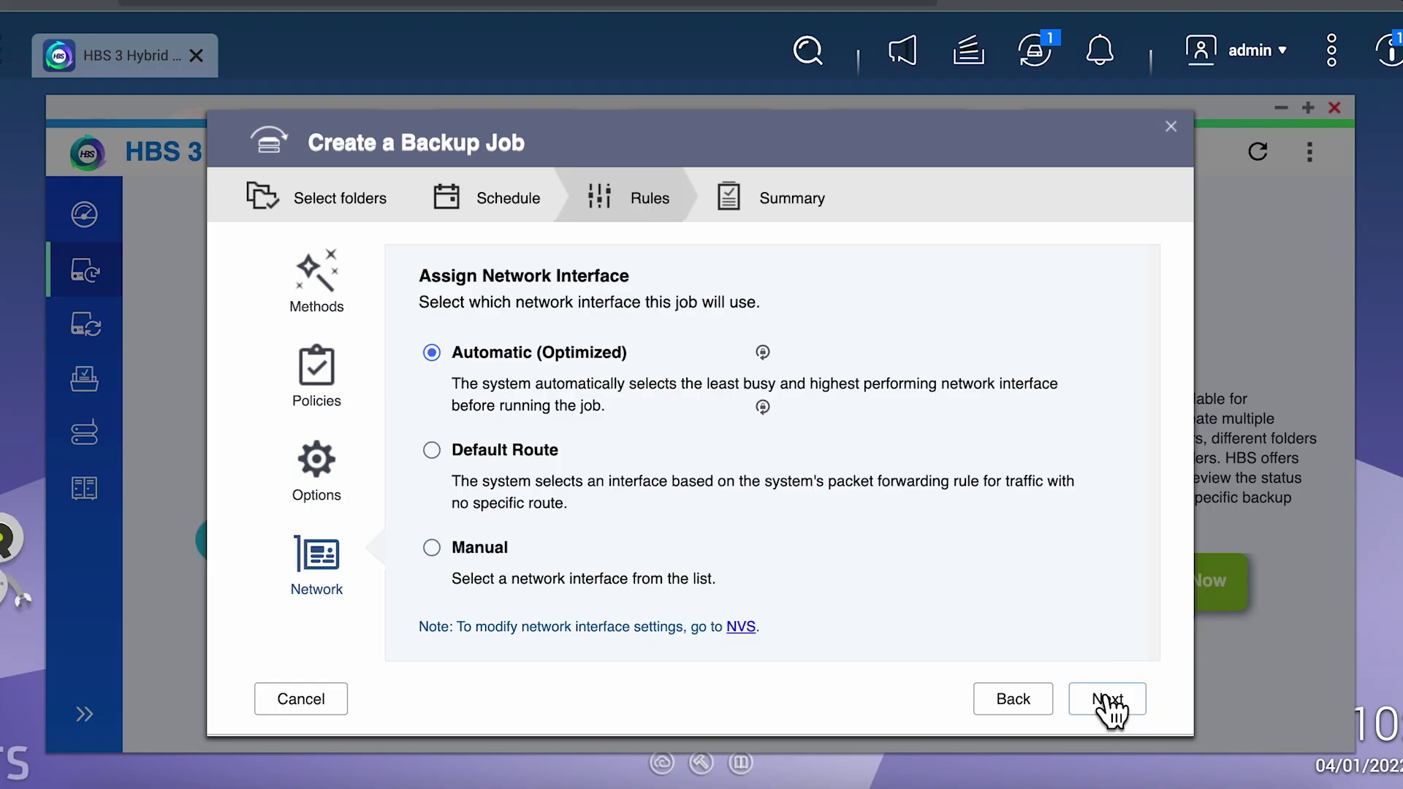
Step: Advance to the backup job summary and review it
click(1107, 700)
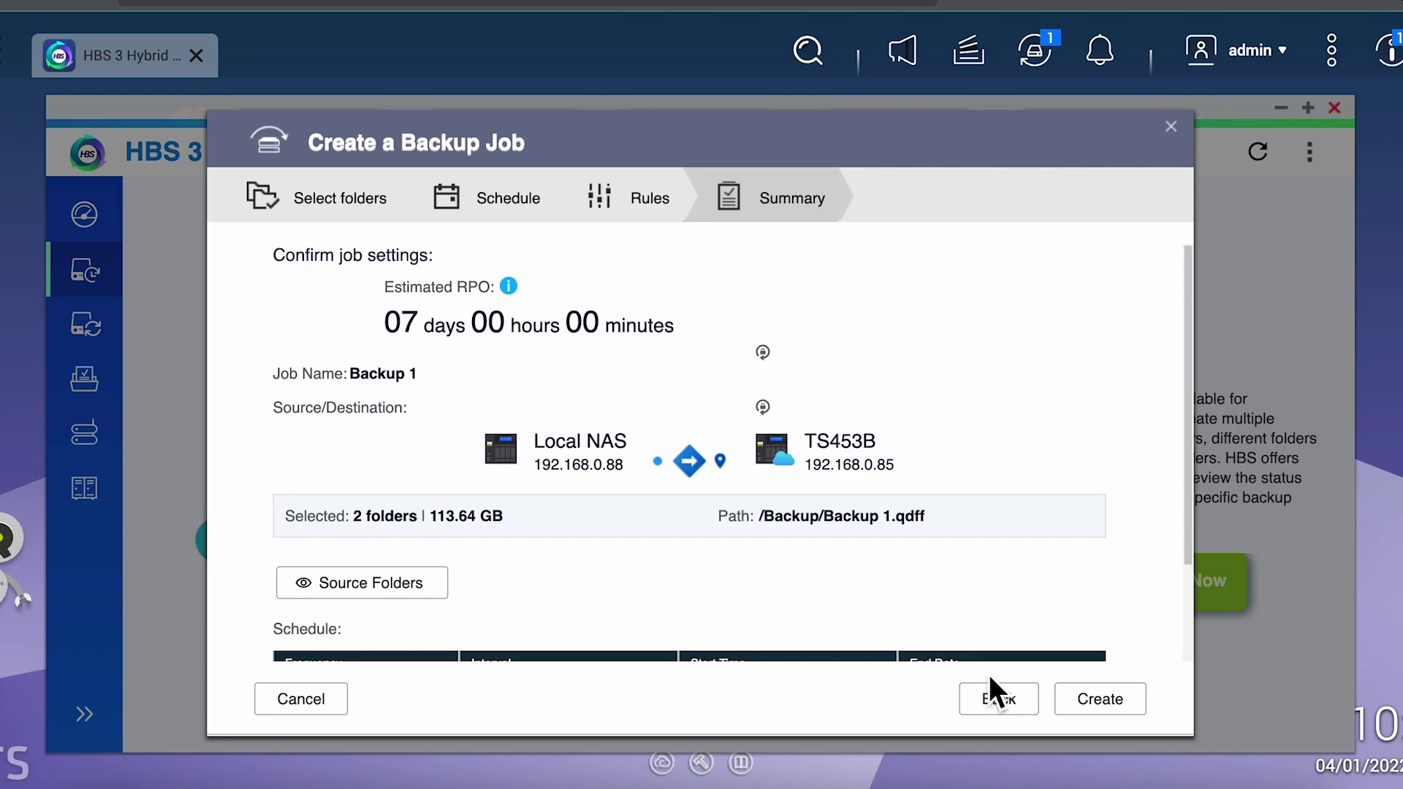
scroll(995, 593, down, 2)
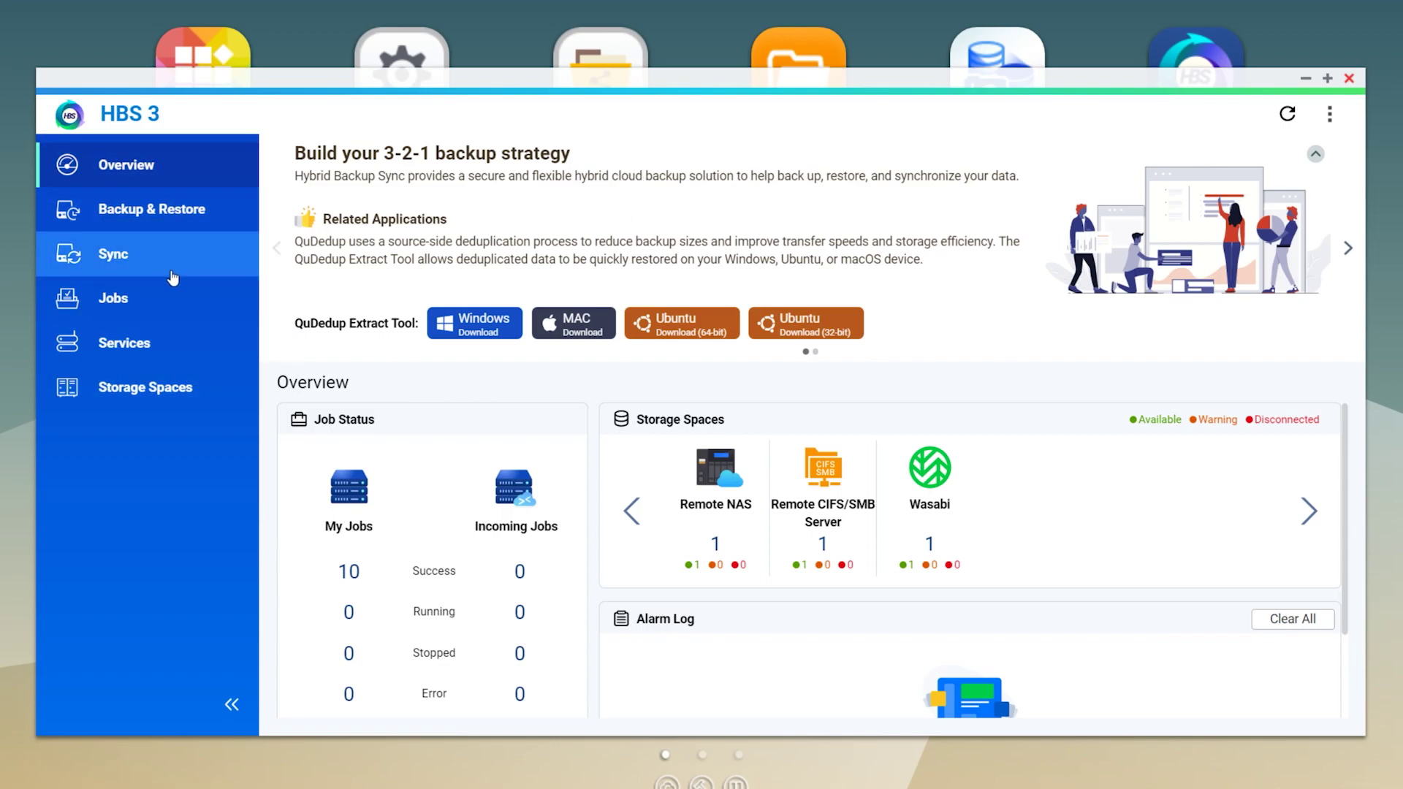
Step: Start a restore from Critical Backup-USB, selecting the Photos/Blog Stuff folder
click(143, 219)
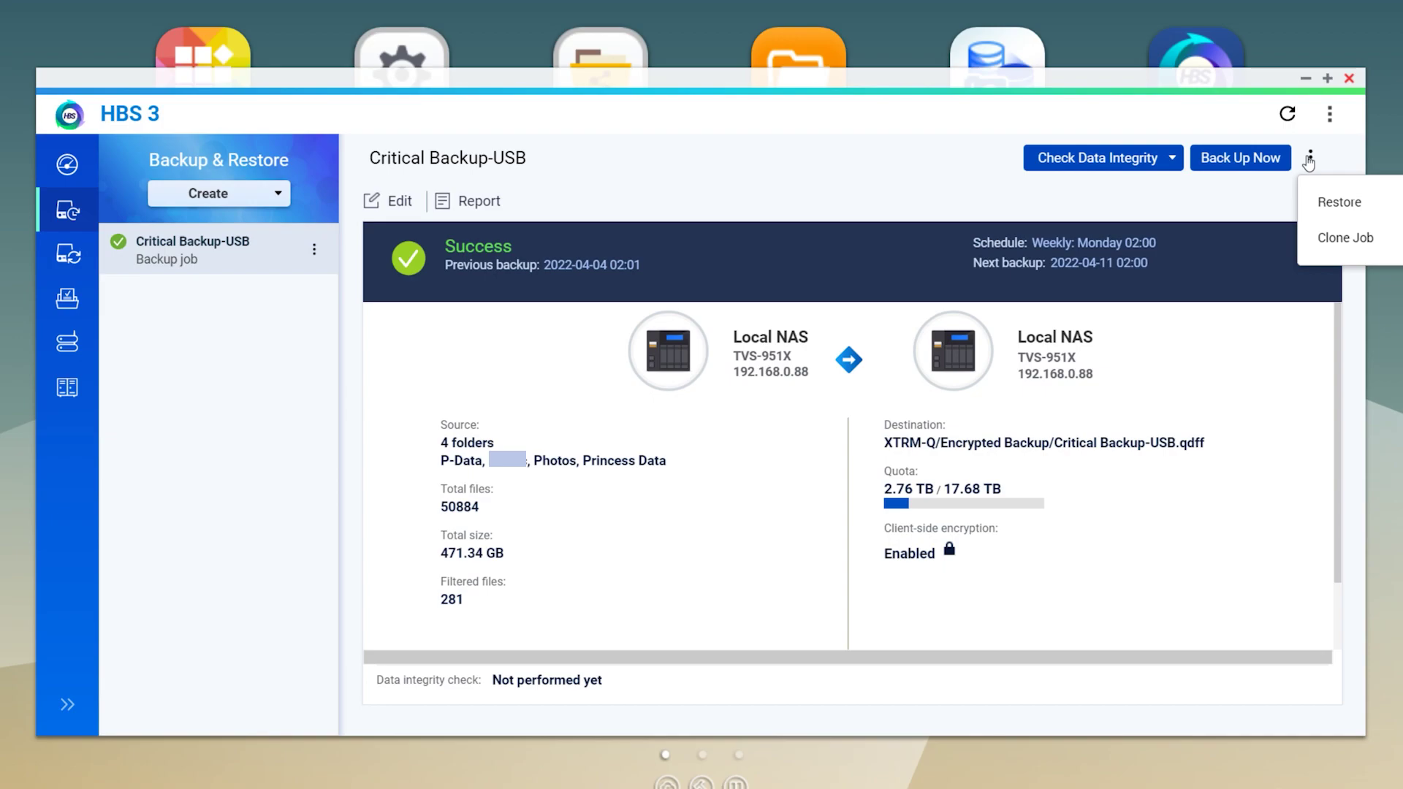
click(1337, 201)
click(654, 512)
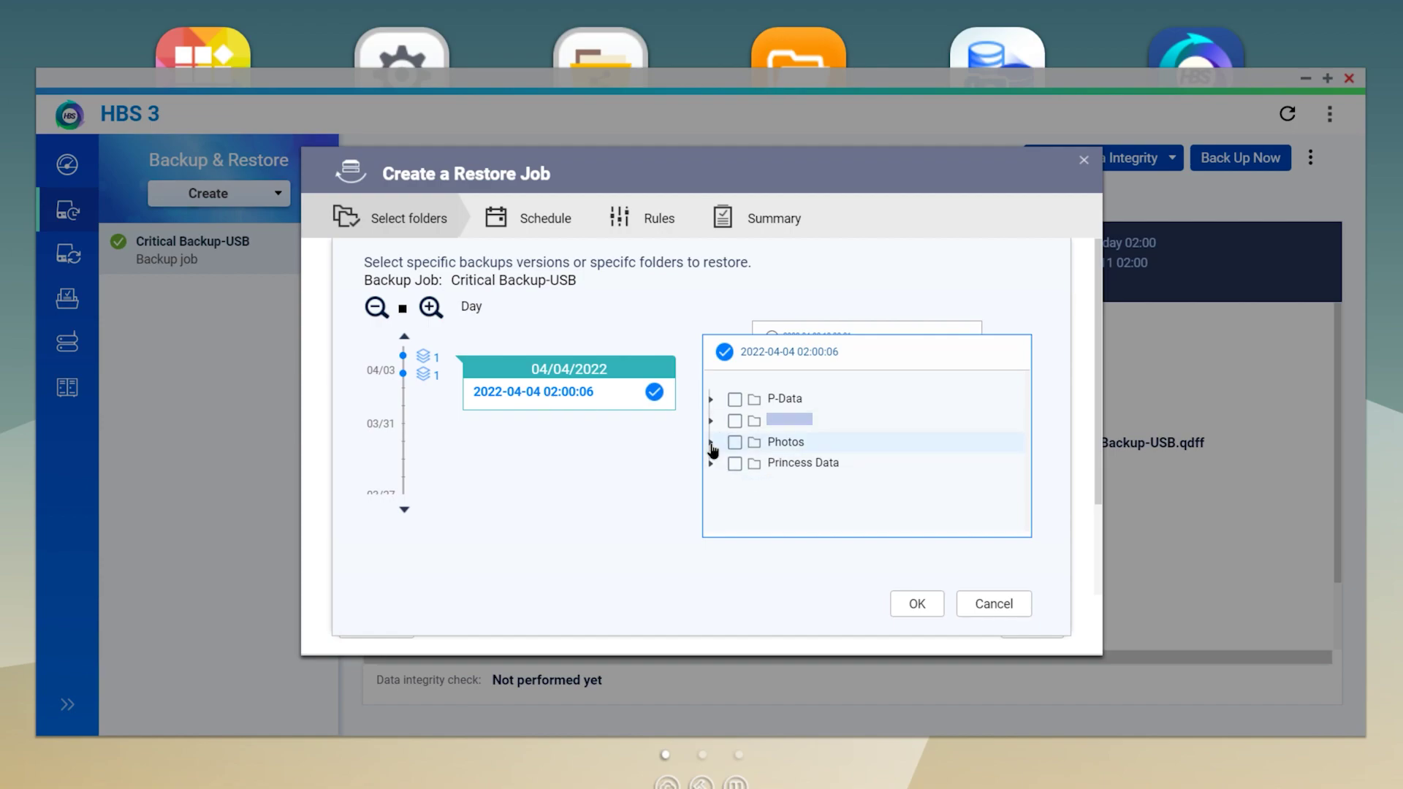
click(711, 443)
scroll(840, 453, down, 3)
scroll(874, 445, up, 2)
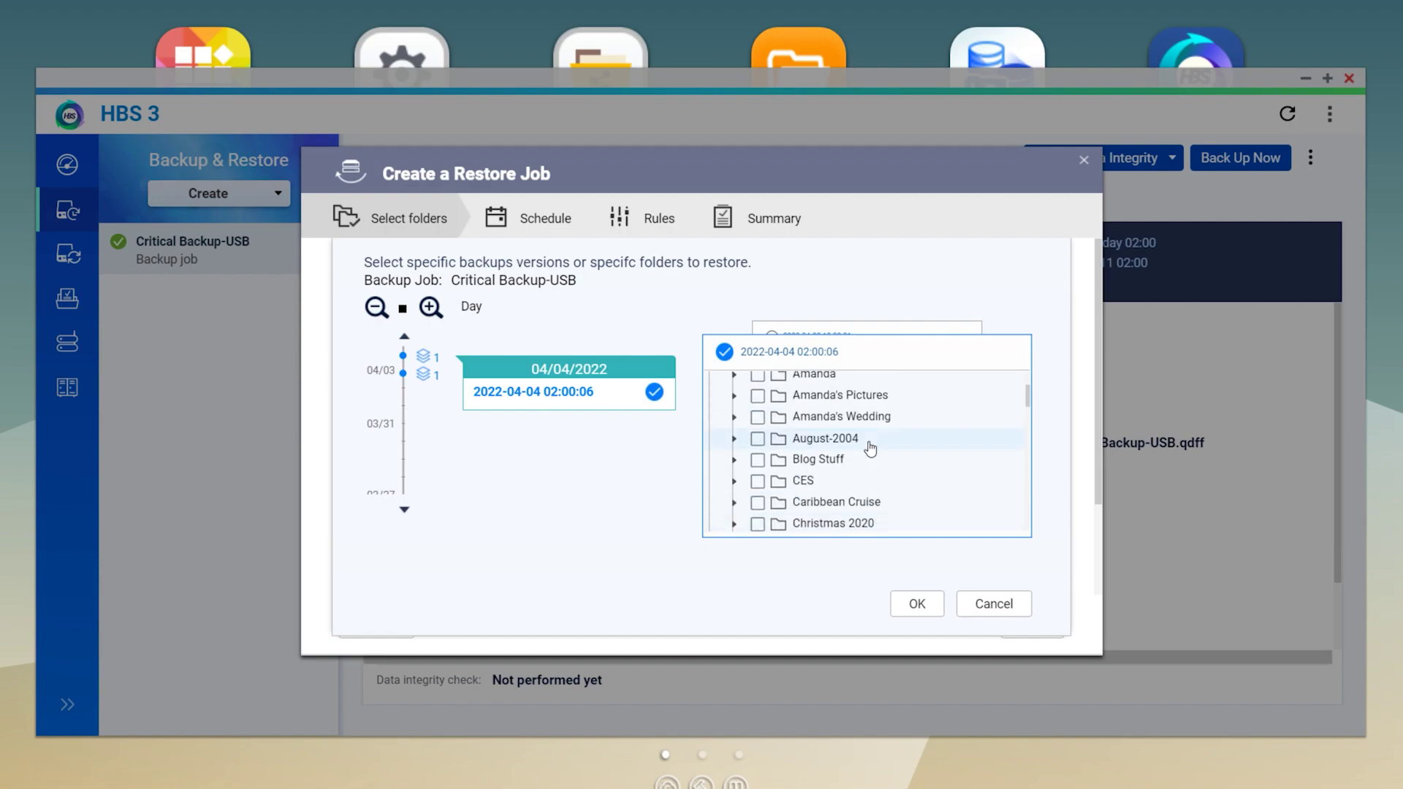
click(757, 459)
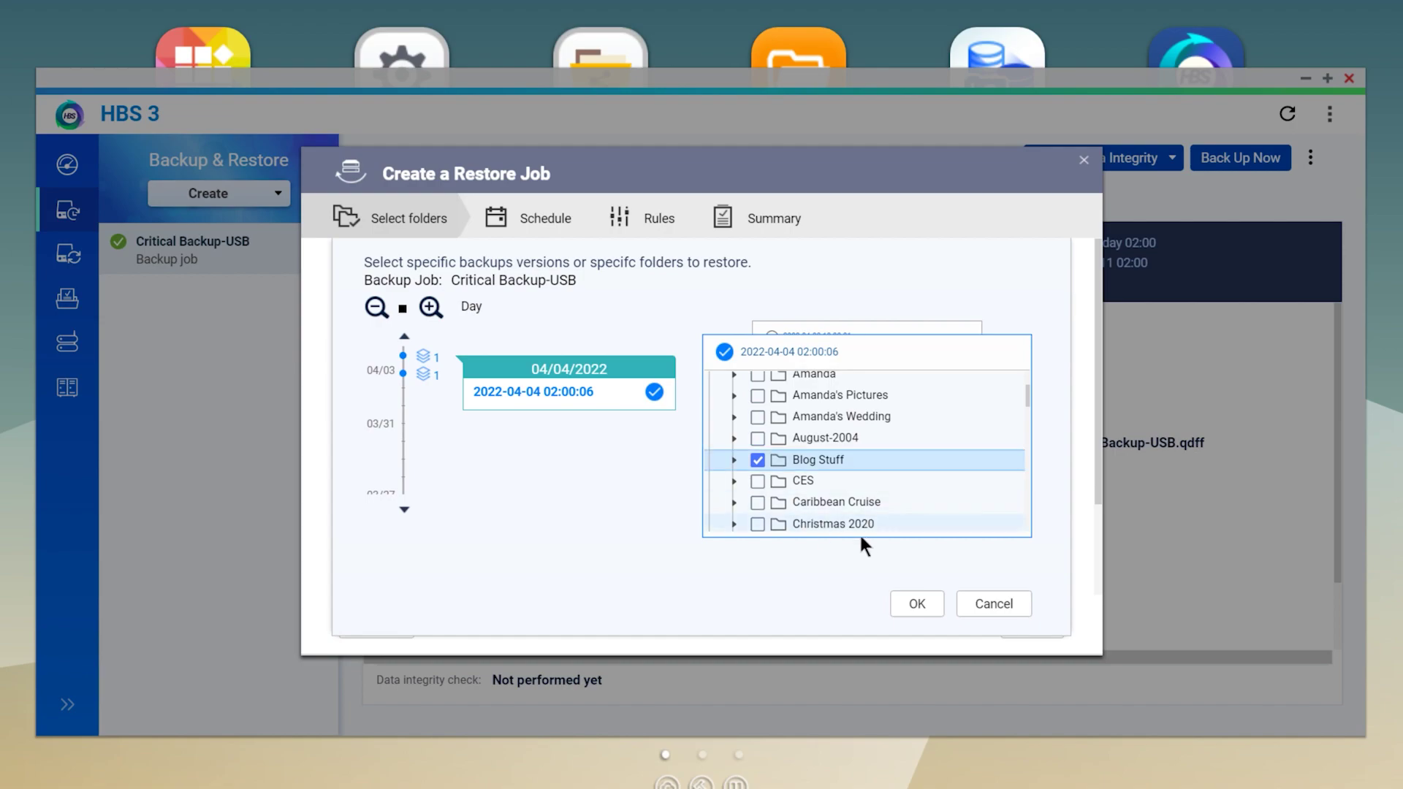
click(915, 604)
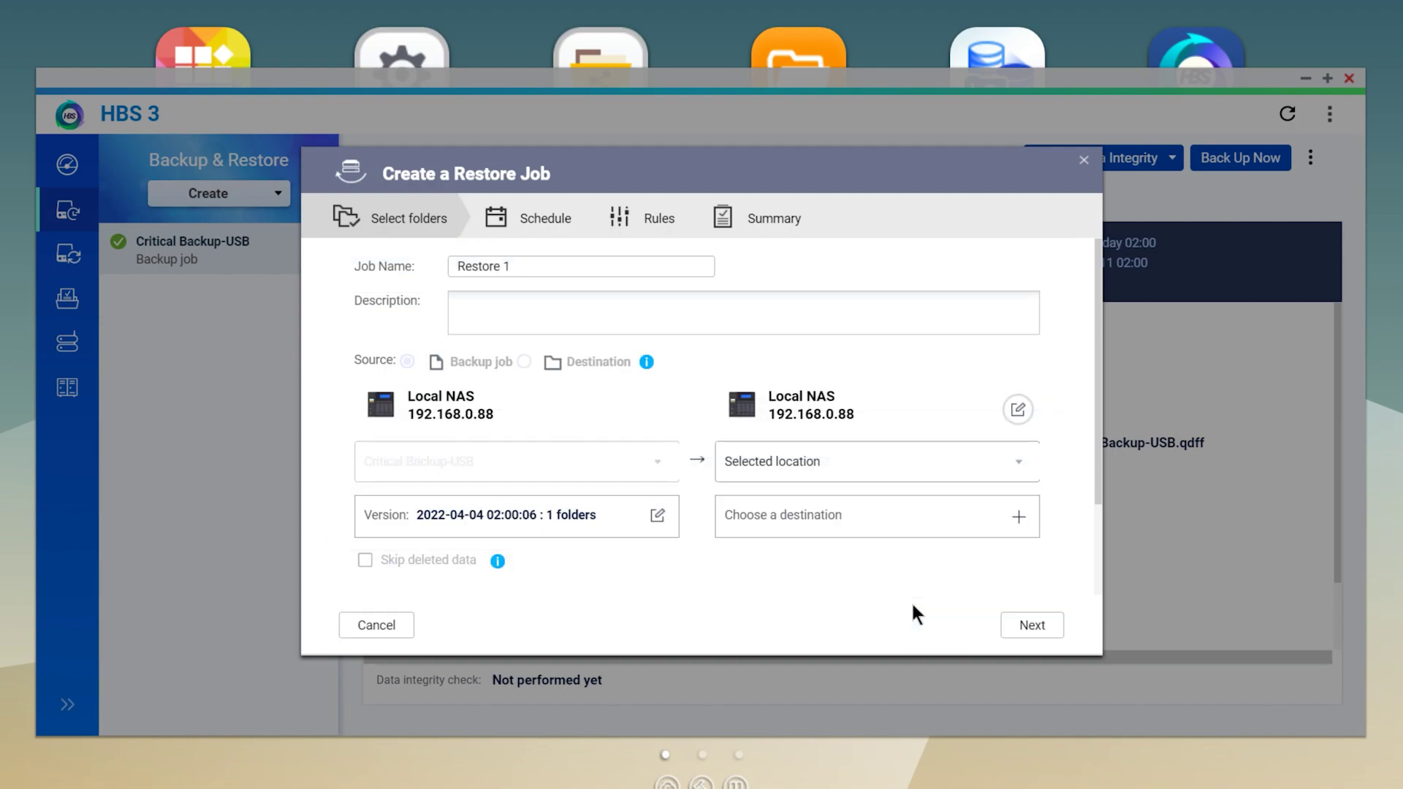
Step: Restore into the Download folder with no schedule and create the Restore 1 job
click(1017, 518)
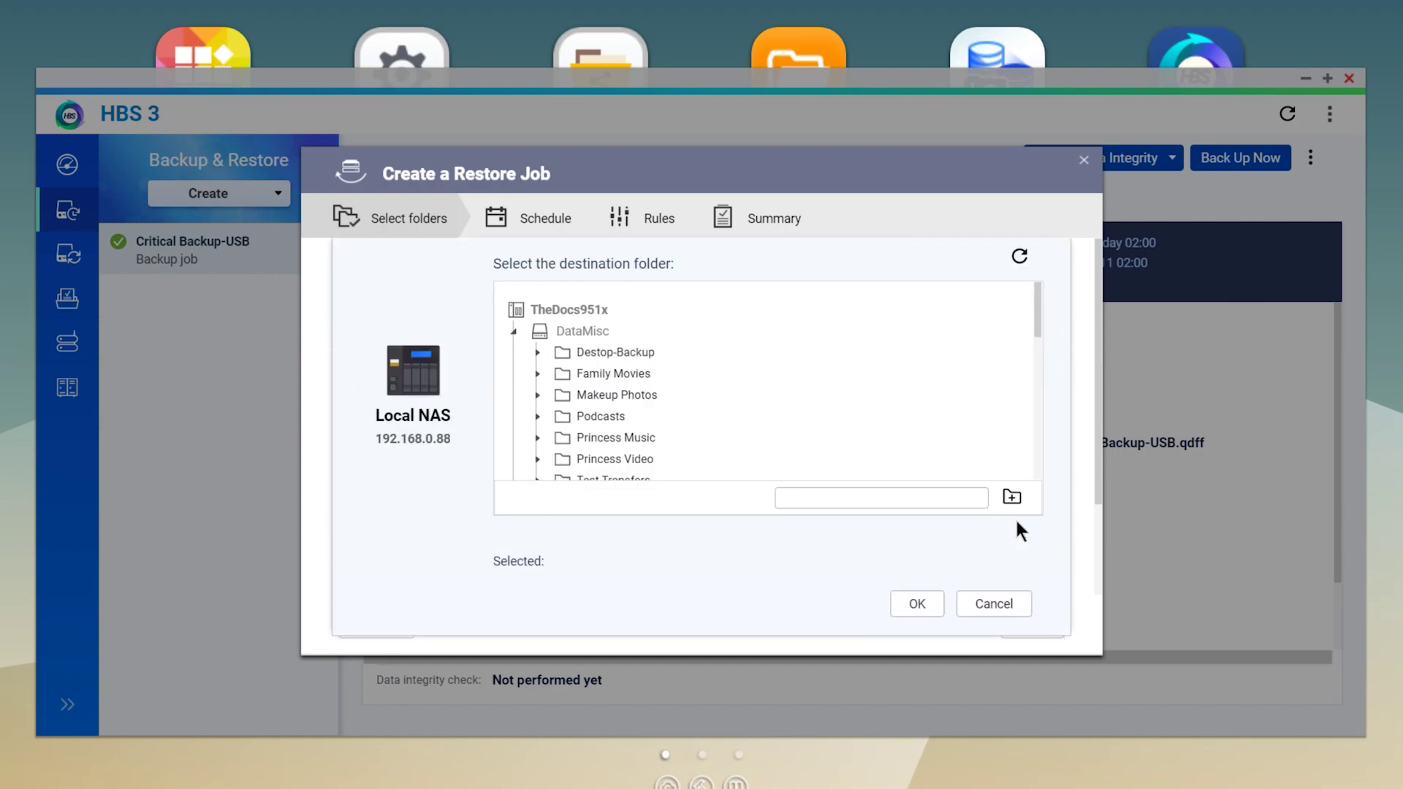
scroll(639, 441, down, 3)
click(629, 411)
click(913, 606)
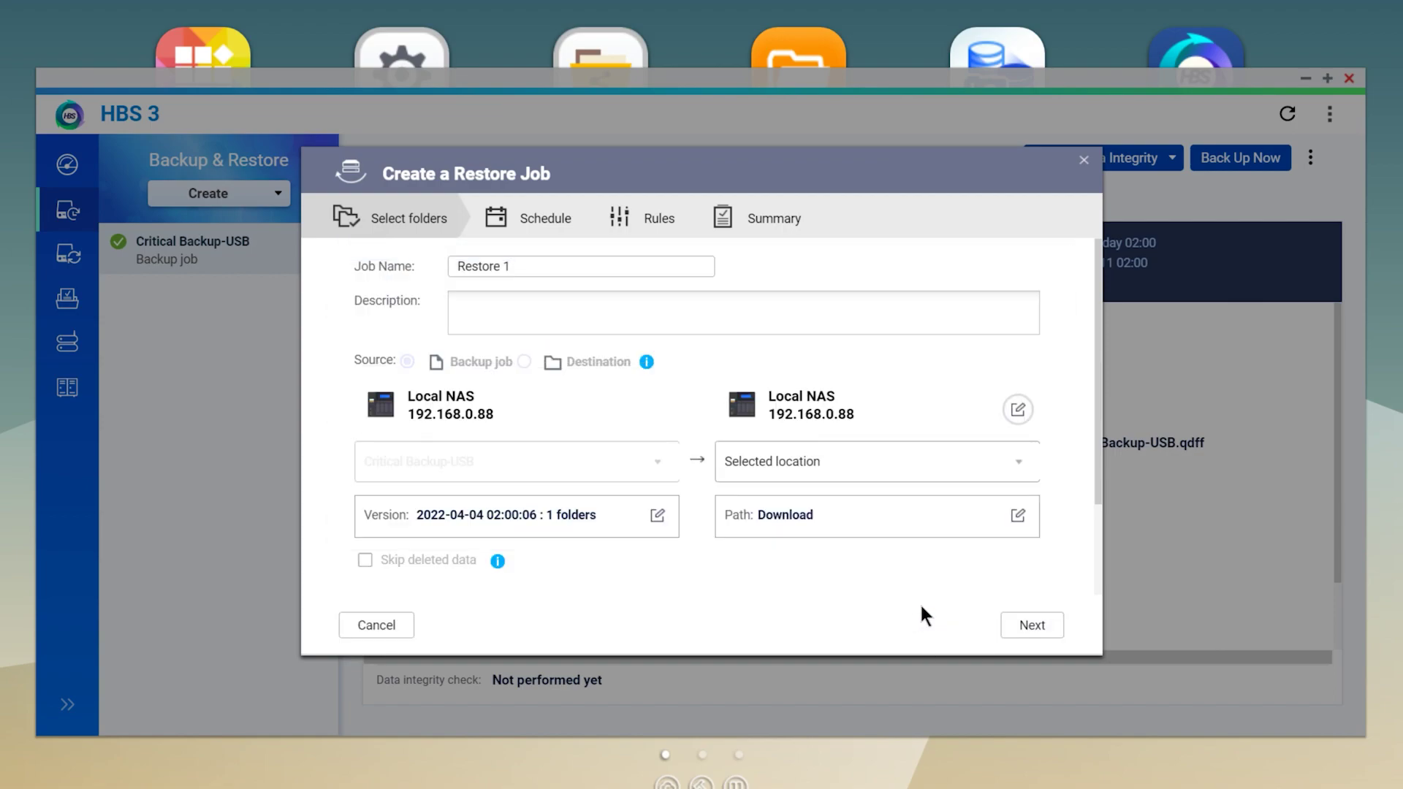
click(1017, 633)
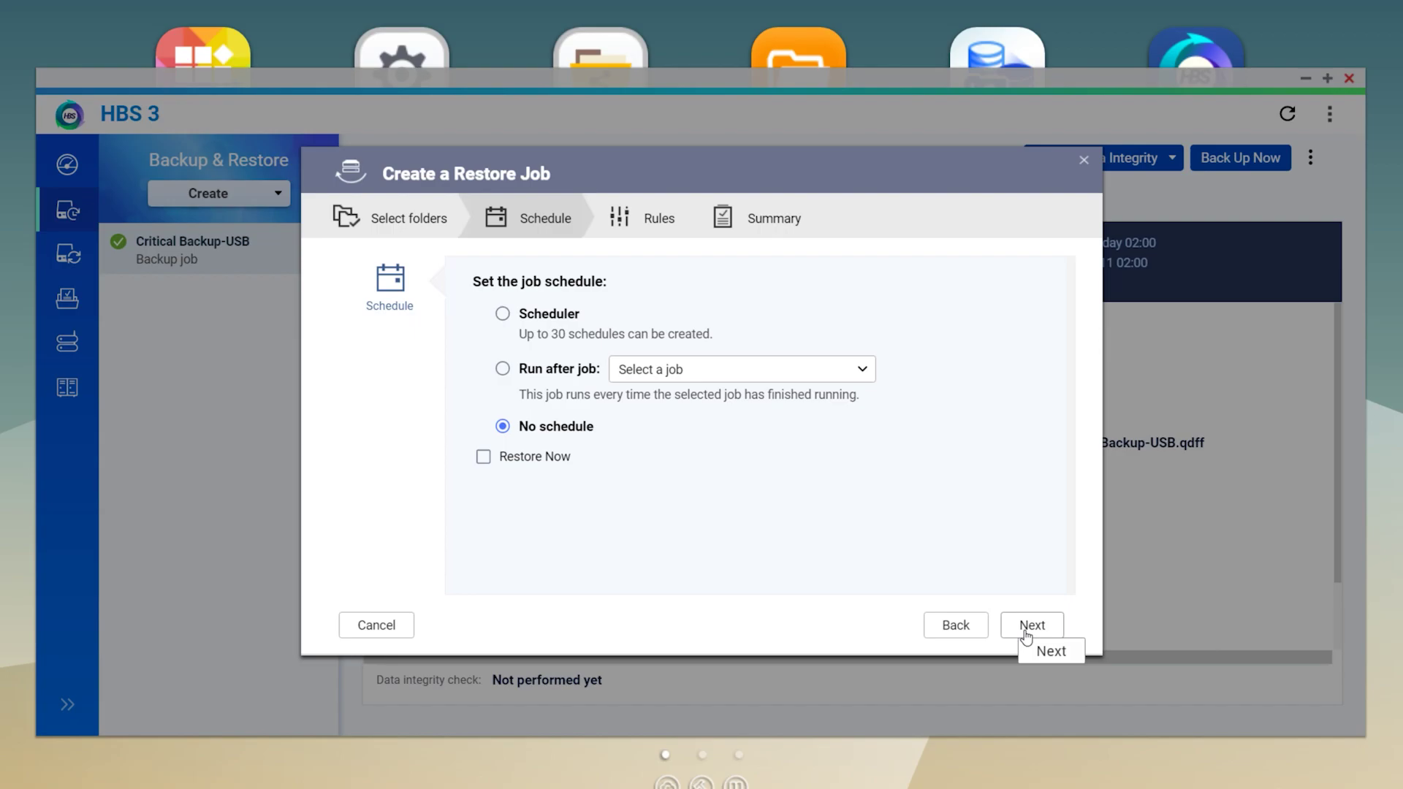
click(1026, 633)
click(1022, 632)
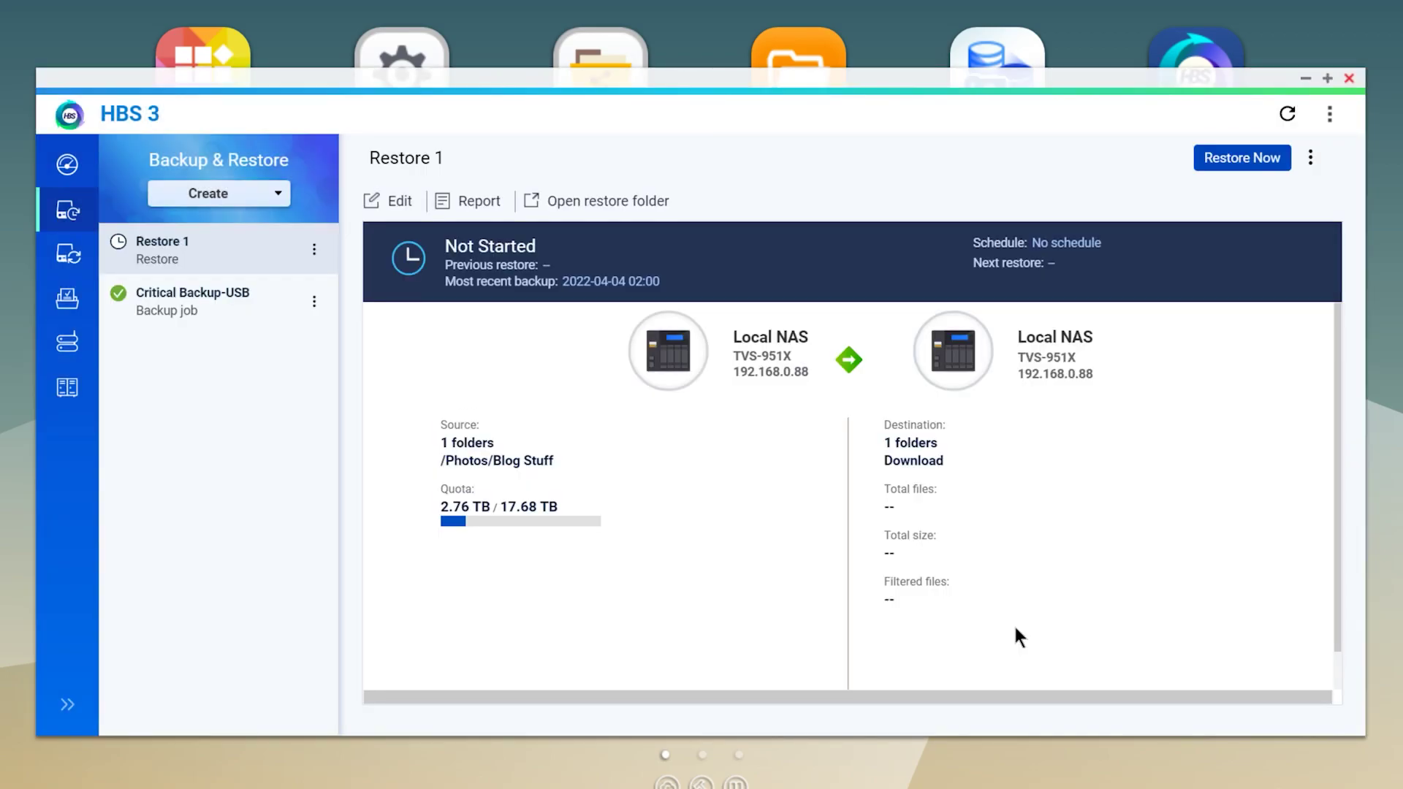
Step: Start the Blog Stuff restore, then pick Critical Backup-USB.qdff in 192.168.0.88/xtrm-q/Encrypted Backup
click(1224, 160)
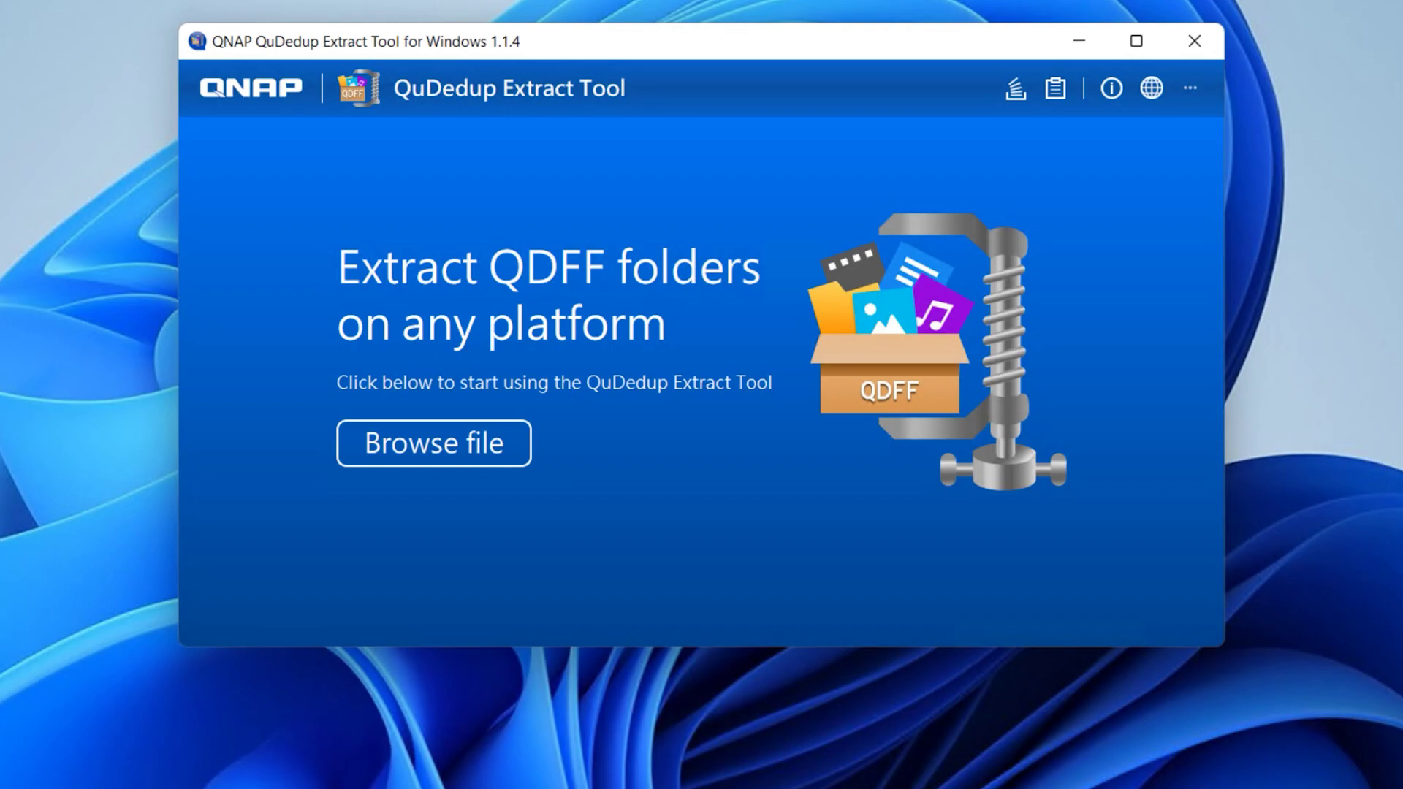
click(491, 443)
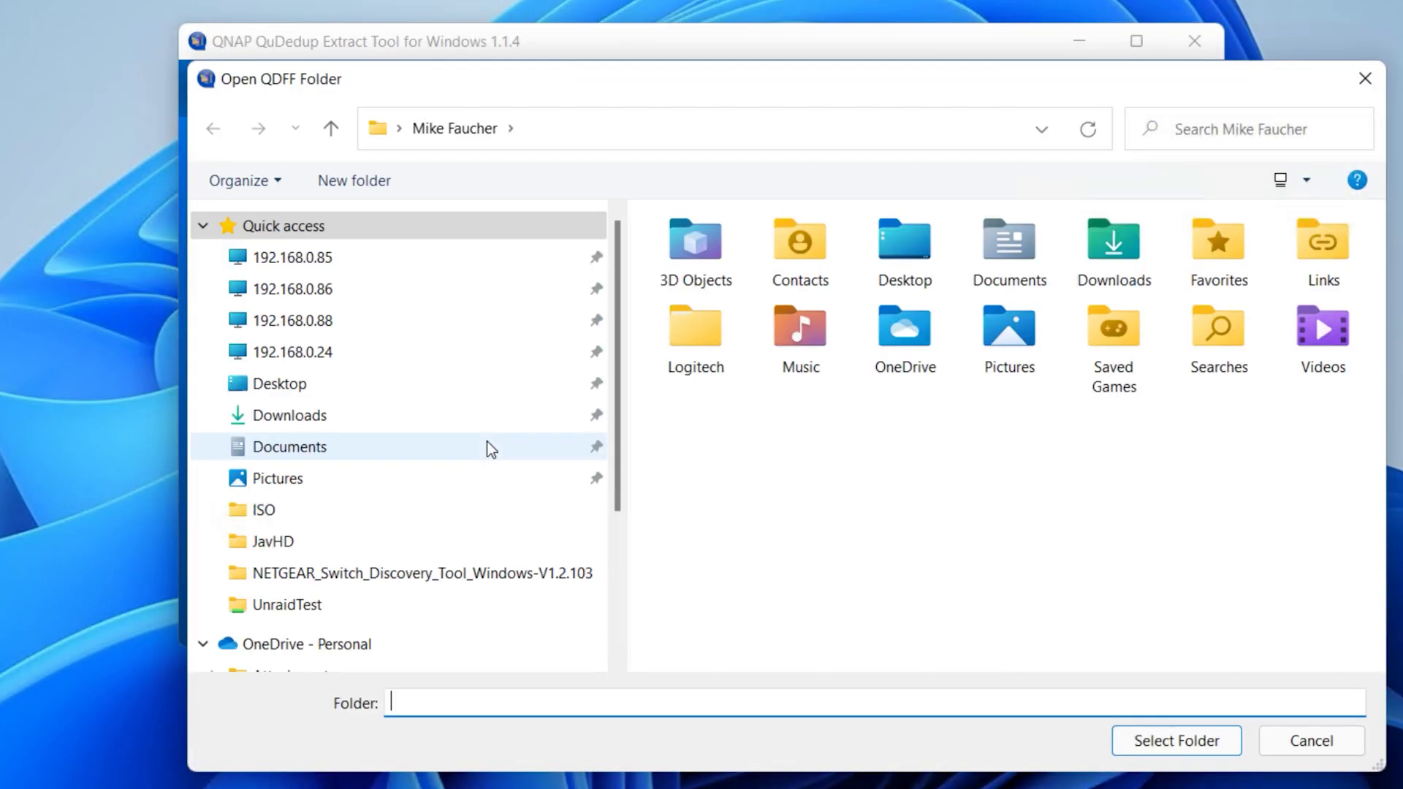
click(330, 323)
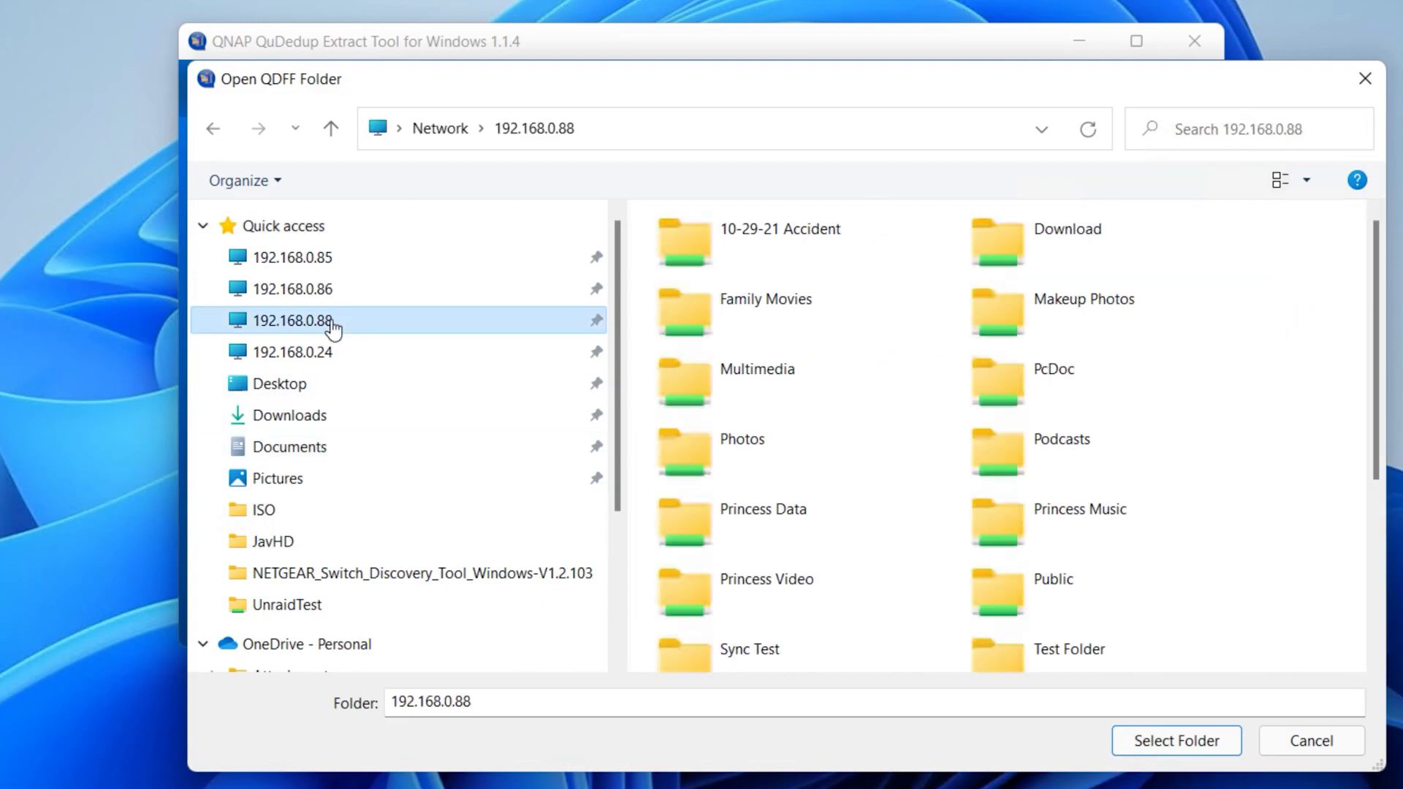
scroll(819, 532, down, 4)
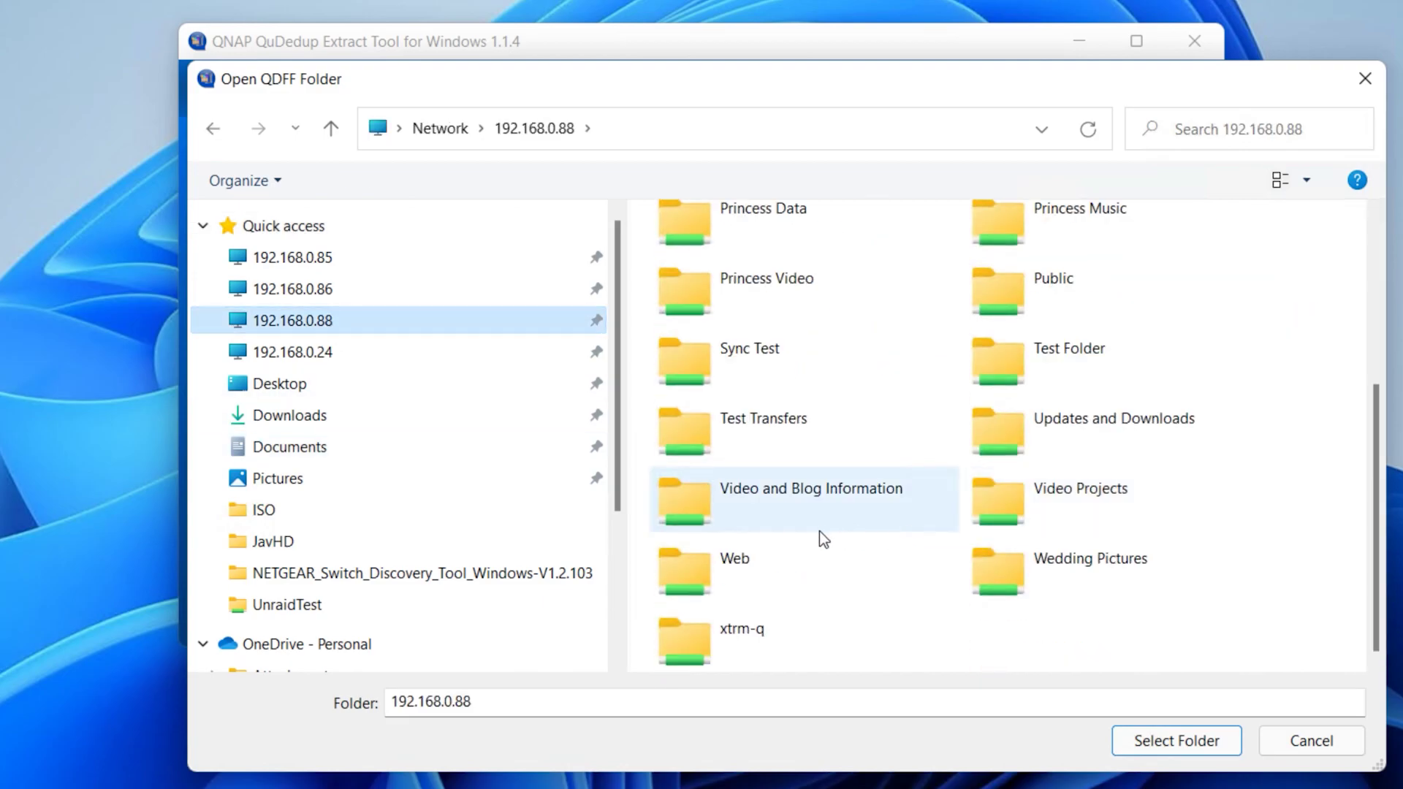
double_click(745, 649)
double_click(713, 337)
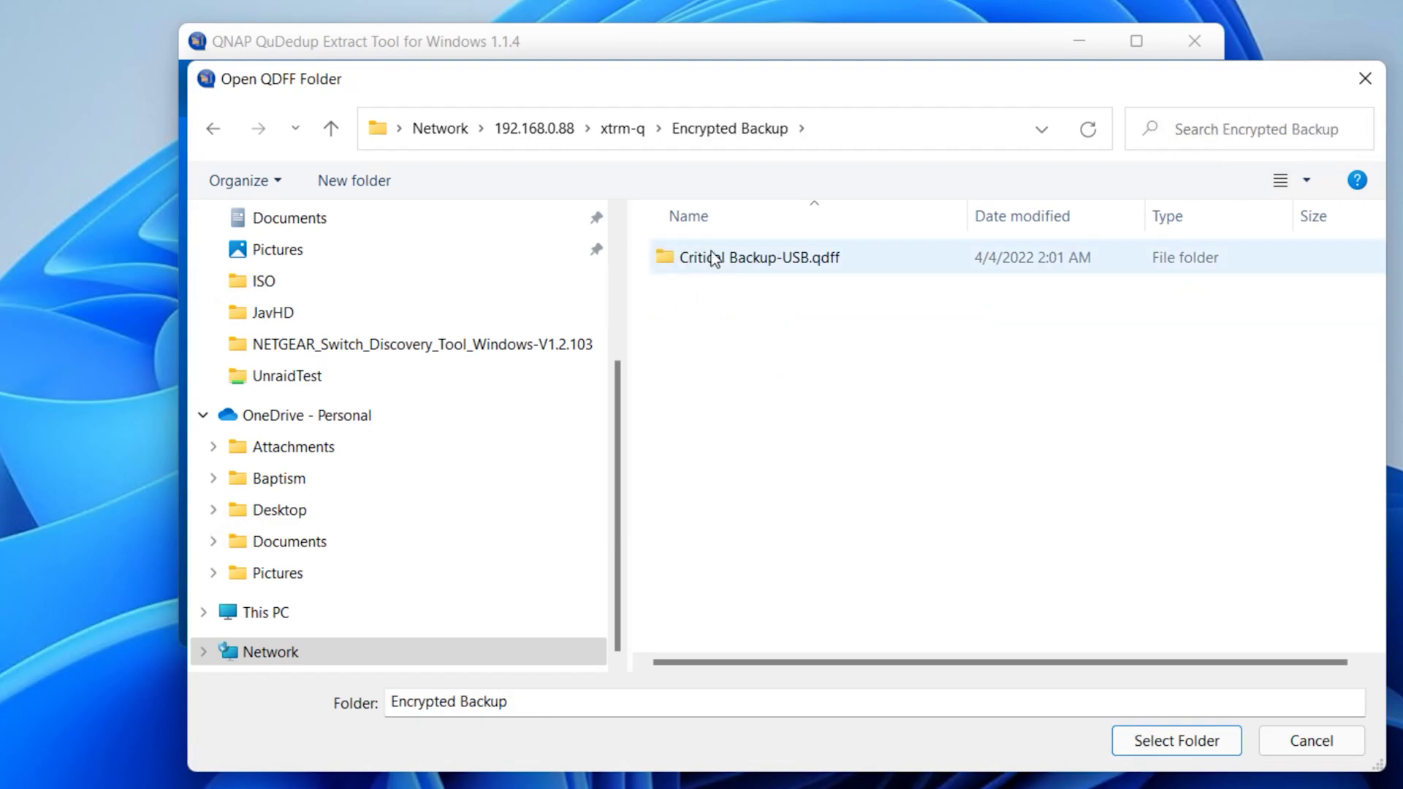
click(713, 260)
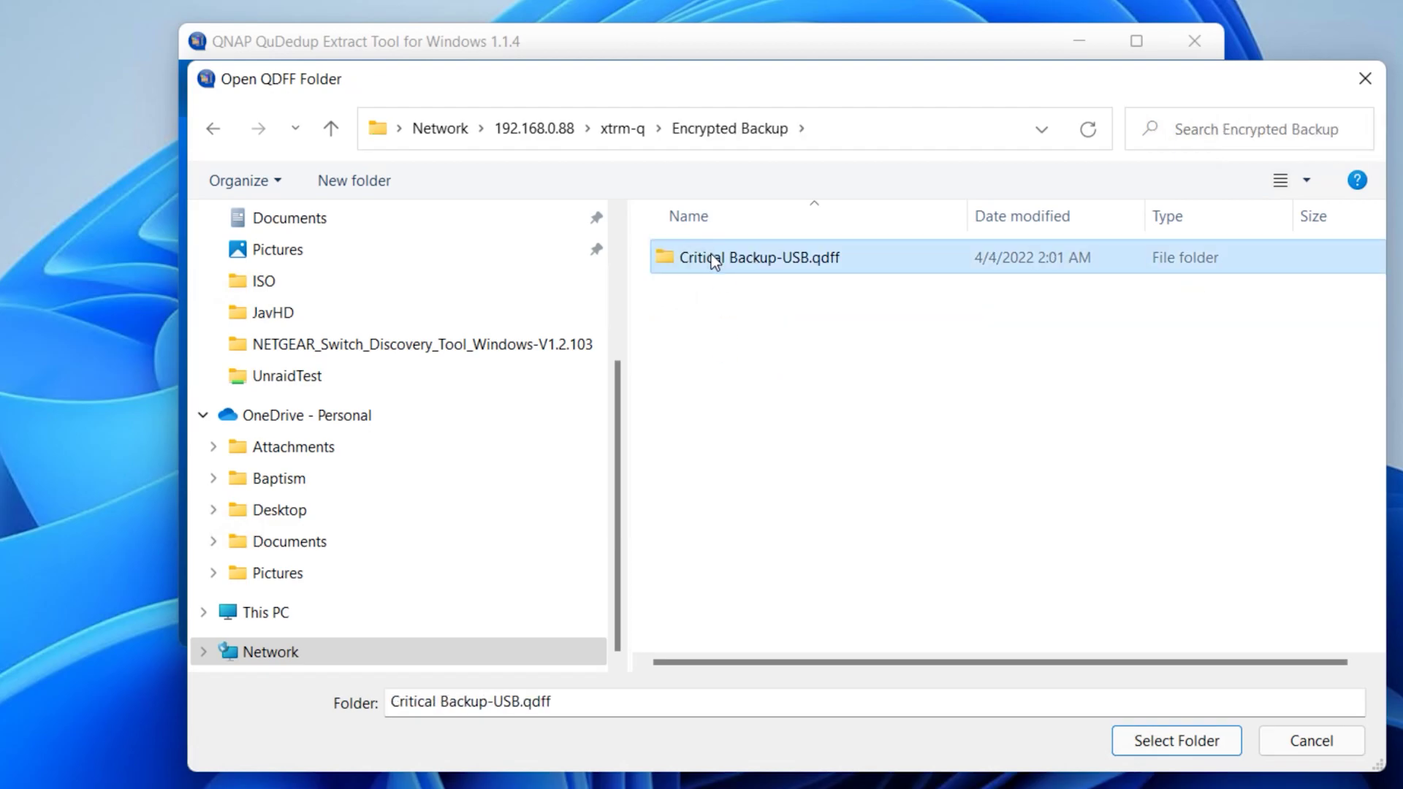
Step: Decrypt the Critical Backup-USB.qdff backup with its password and select the 2022/04/04 02:00 version
click(1137, 744)
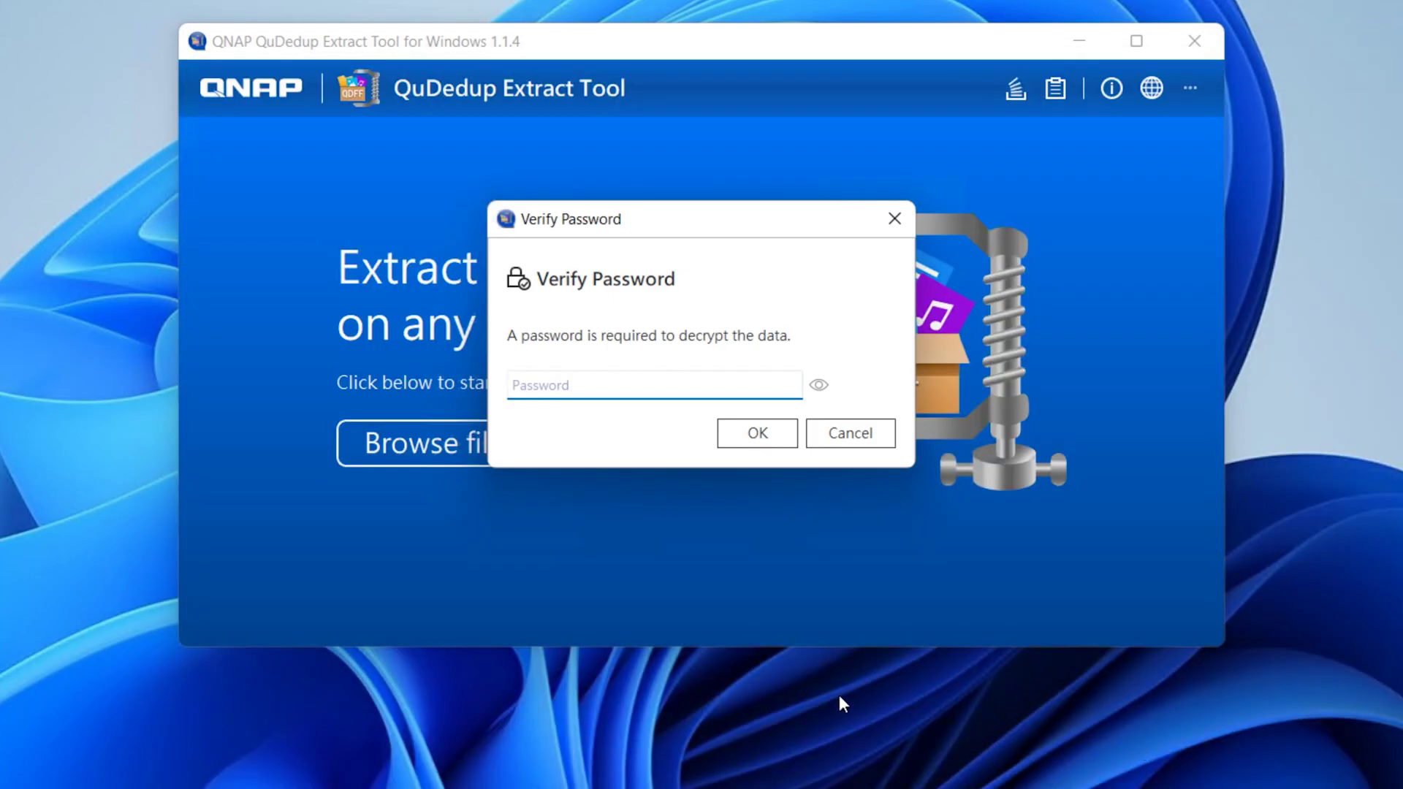
click(752, 427)
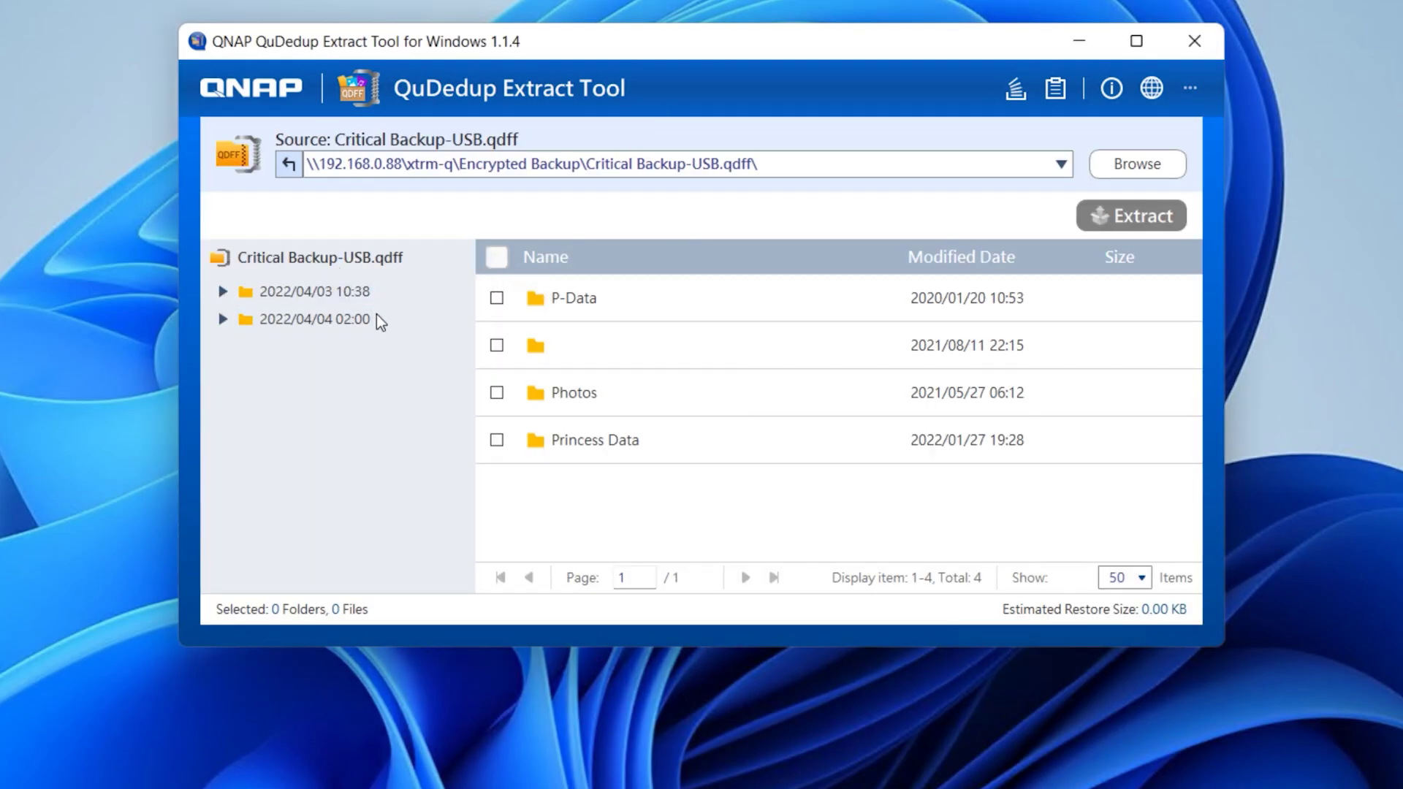
click(361, 317)
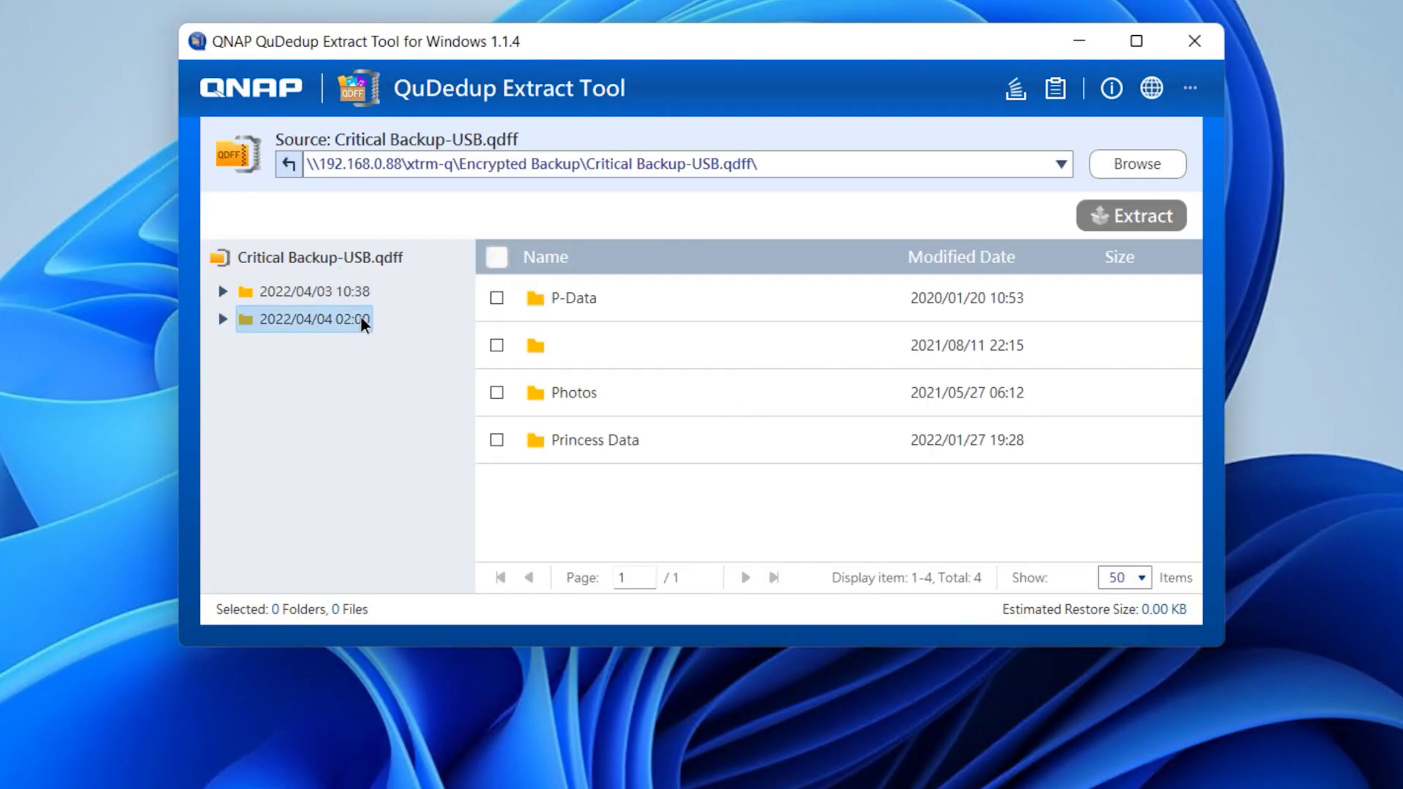
Step: Tick three files in Photos > Blog Stuff and start extracting them
click(224, 320)
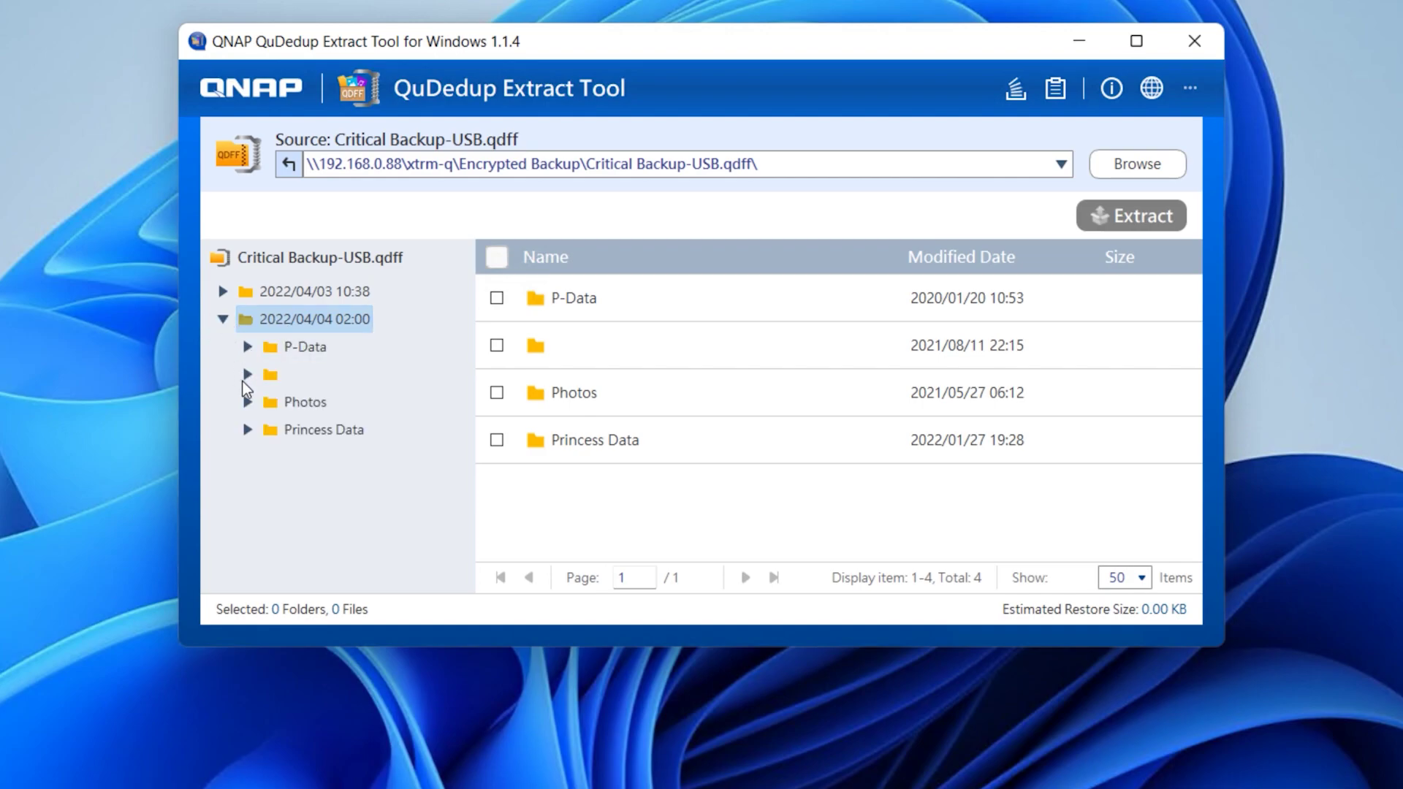
click(248, 402)
click(337, 540)
click(497, 298)
click(497, 344)
click(497, 392)
click(1136, 219)
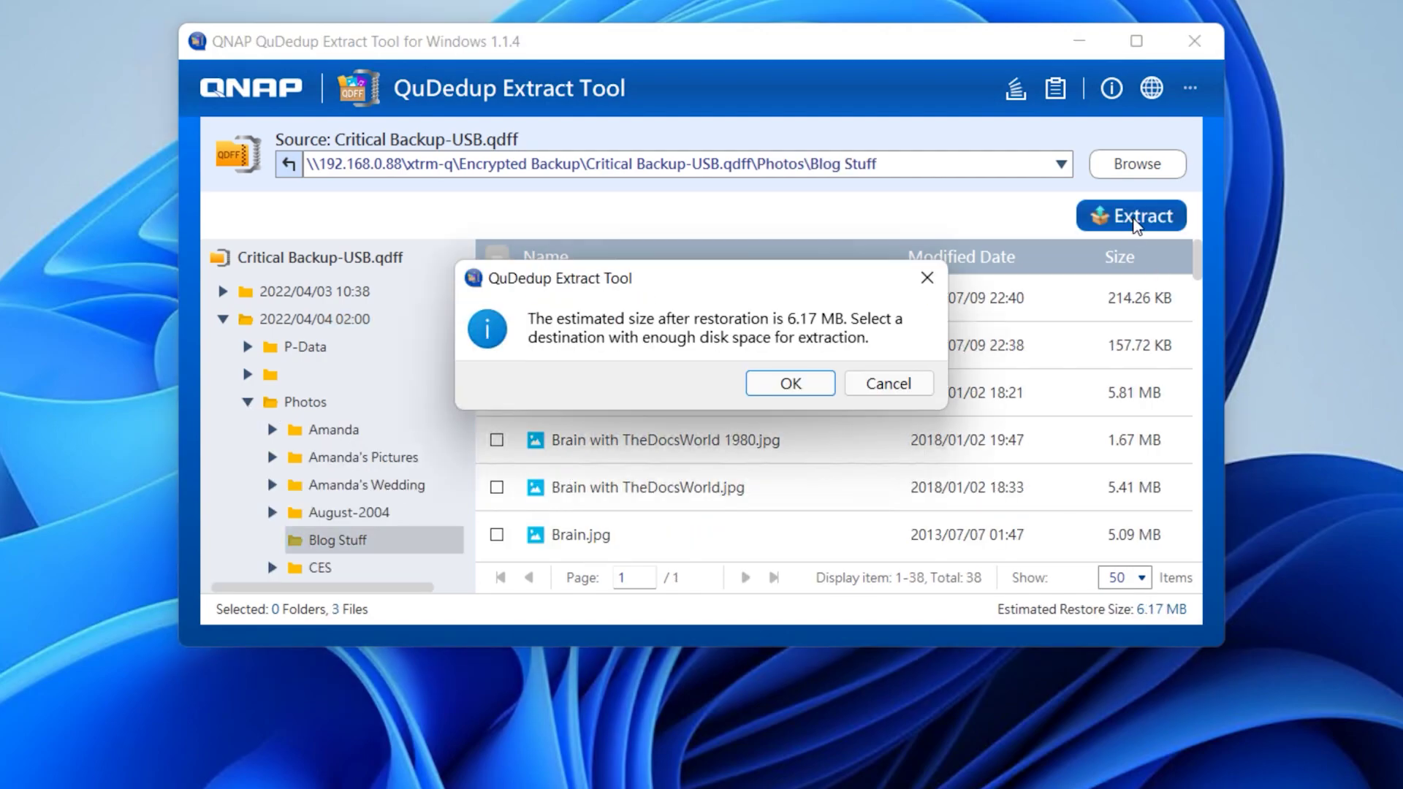
Step: Accept the 6.17 MB size notice and choose Downloads > Test Restore as the destination
click(765, 385)
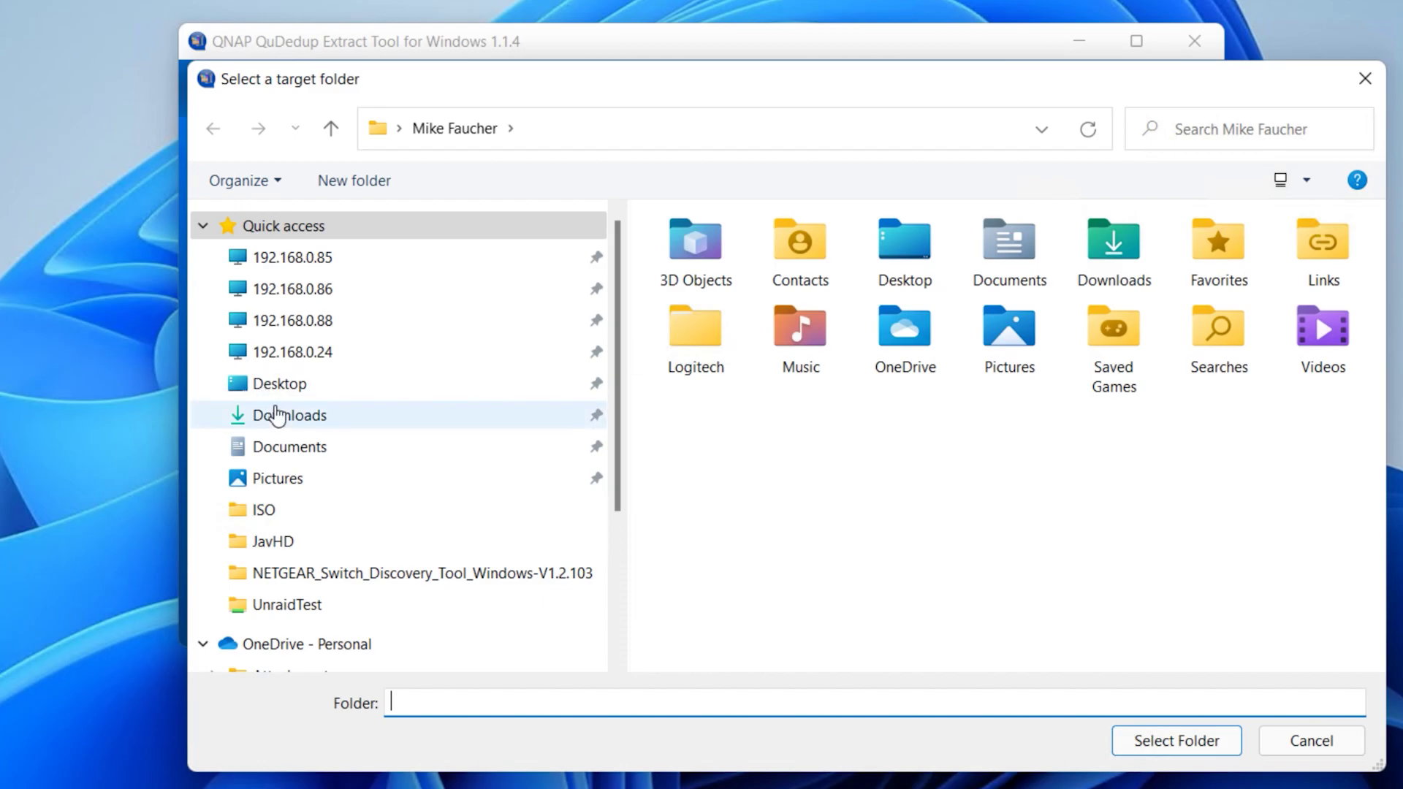
click(286, 418)
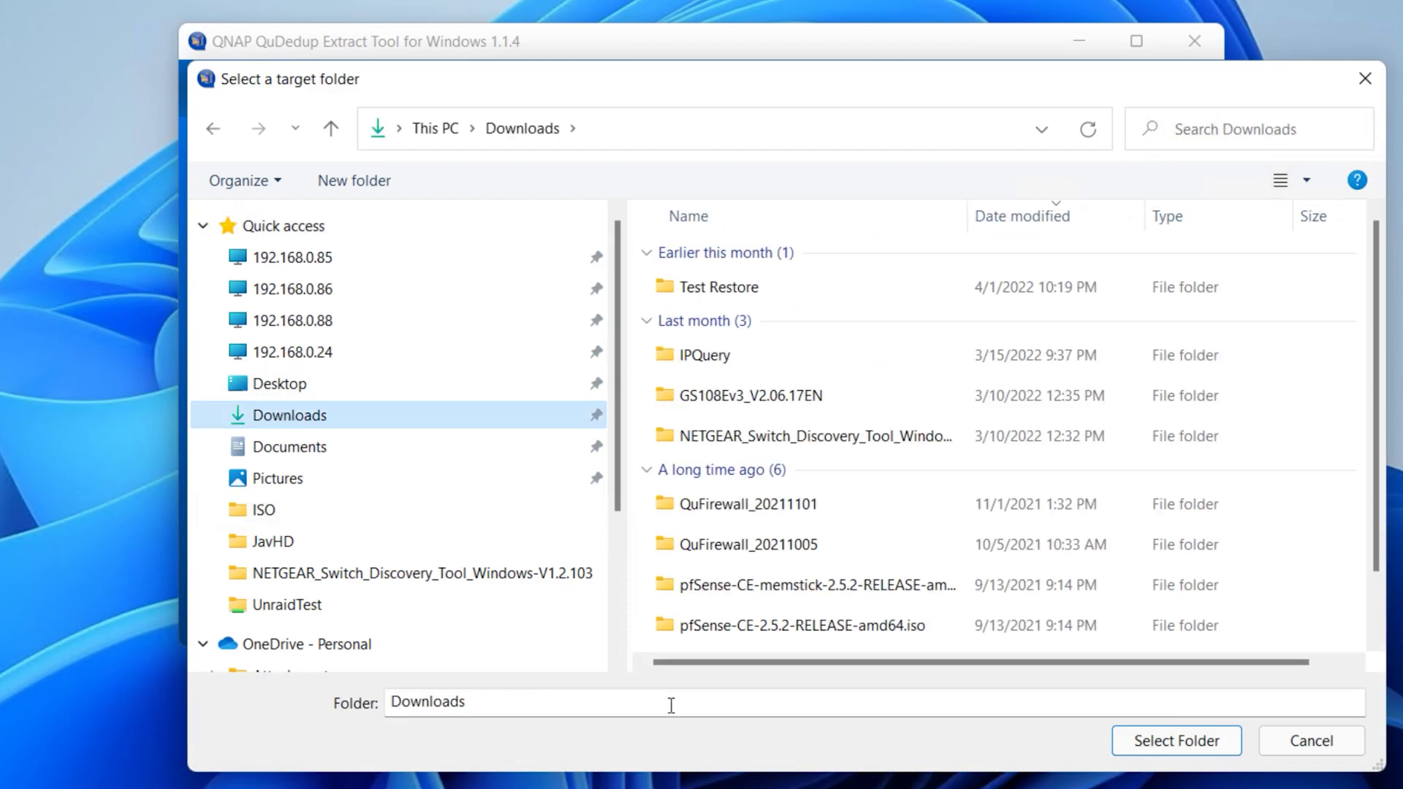
double_click(687, 287)
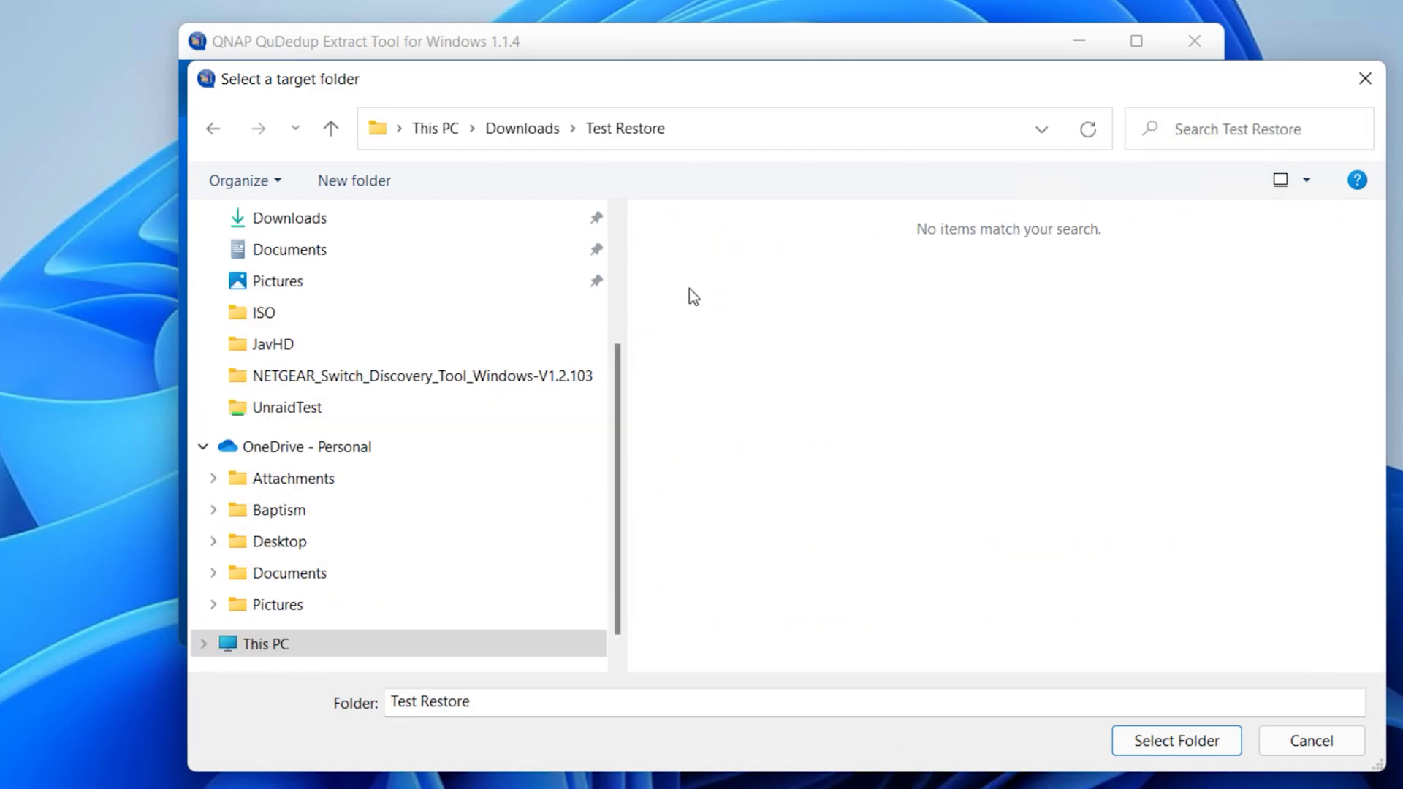
click(1158, 742)
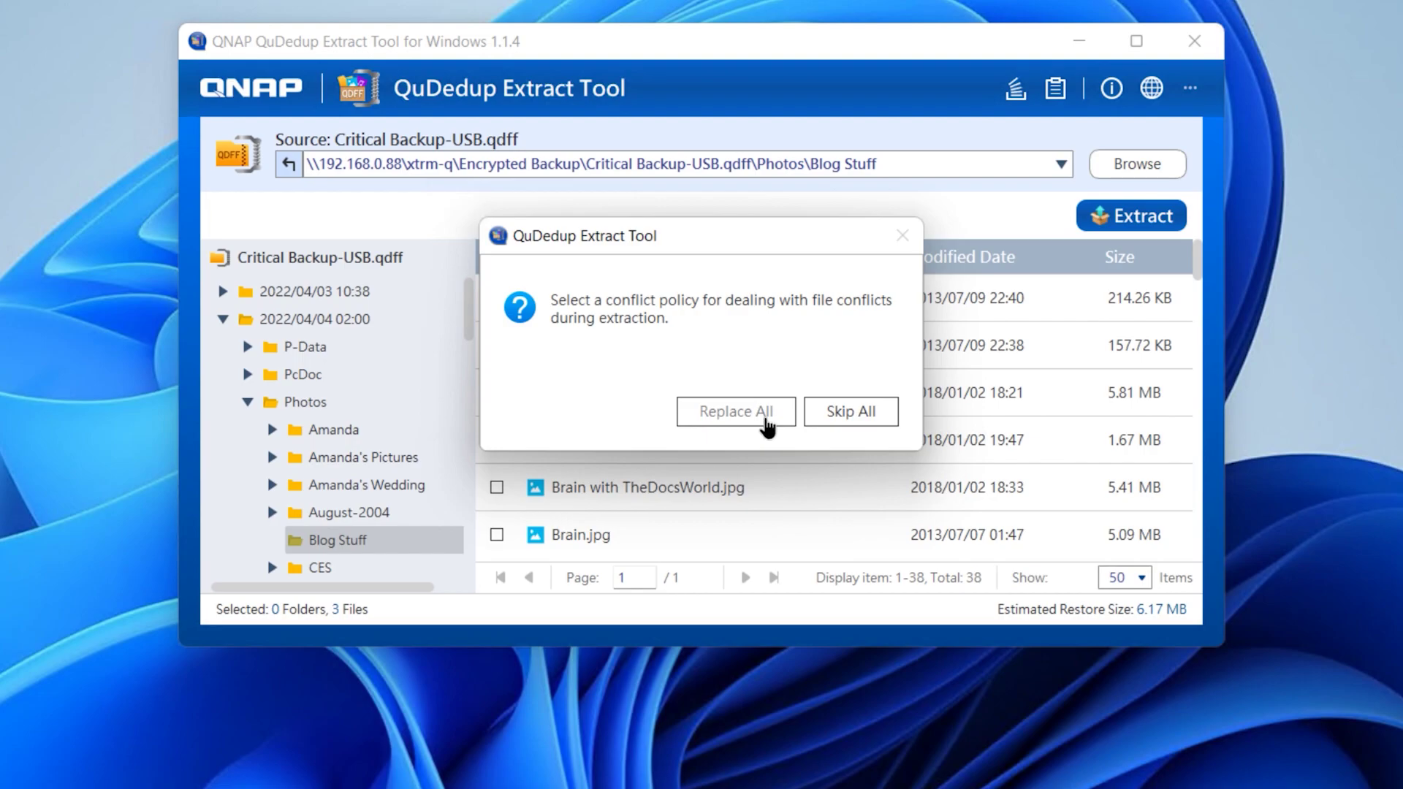
Step: Choose Replace All so conflicting files in Test Restore are overwritten
click(765, 421)
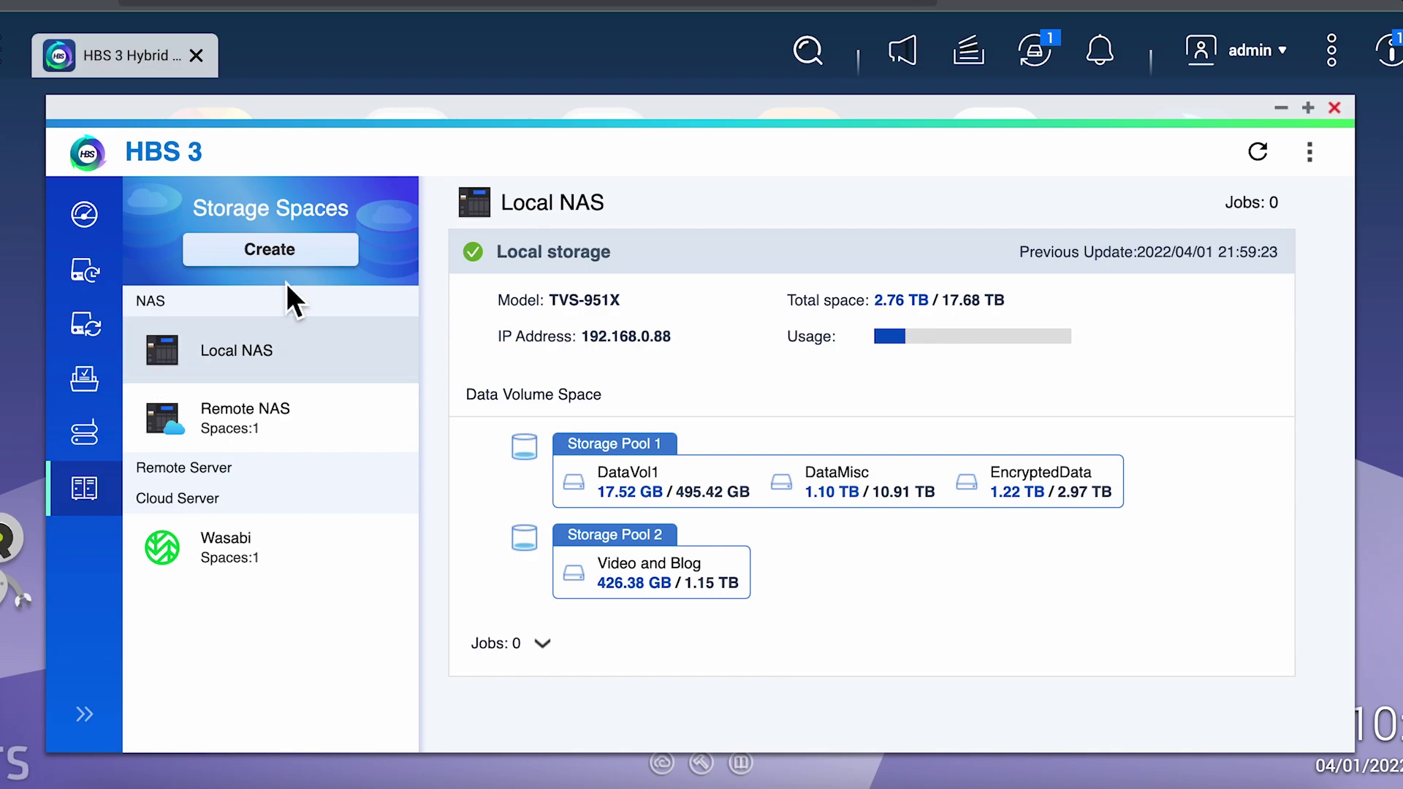
Step: Start a Remote CIFS/SMB storage space named 'UNRAID Server' at 192.168.0.24
click(290, 257)
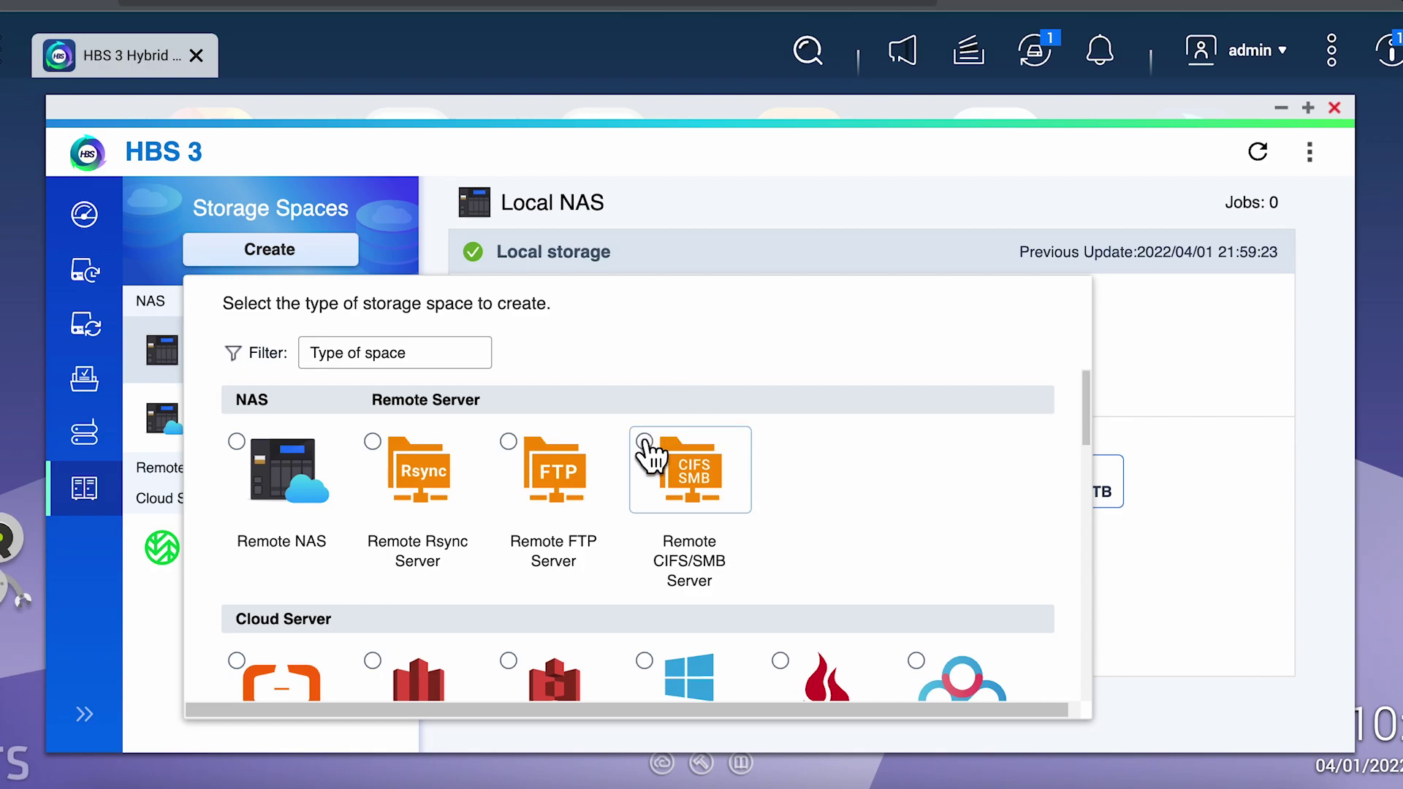
click(646, 442)
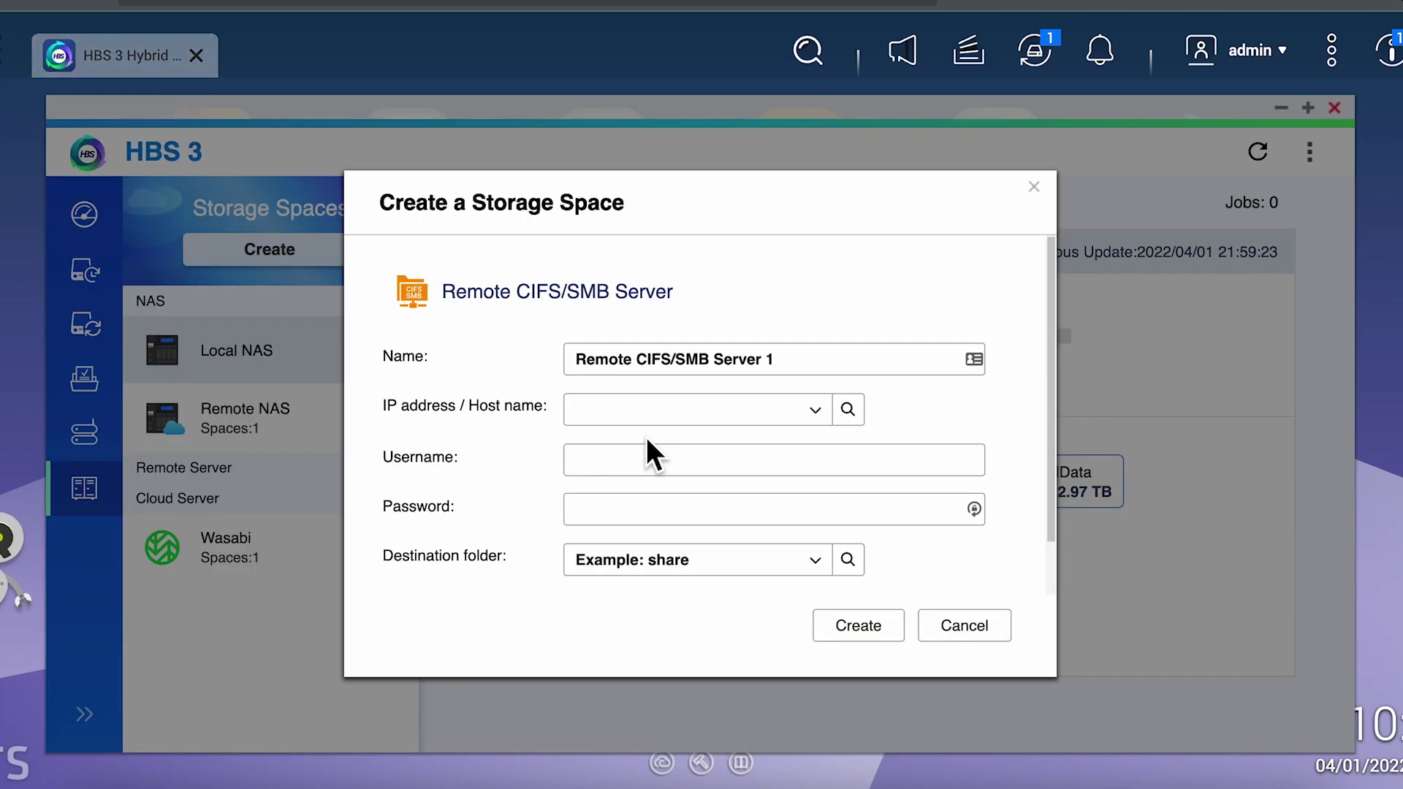
triple_click(581, 374)
text(UNR)
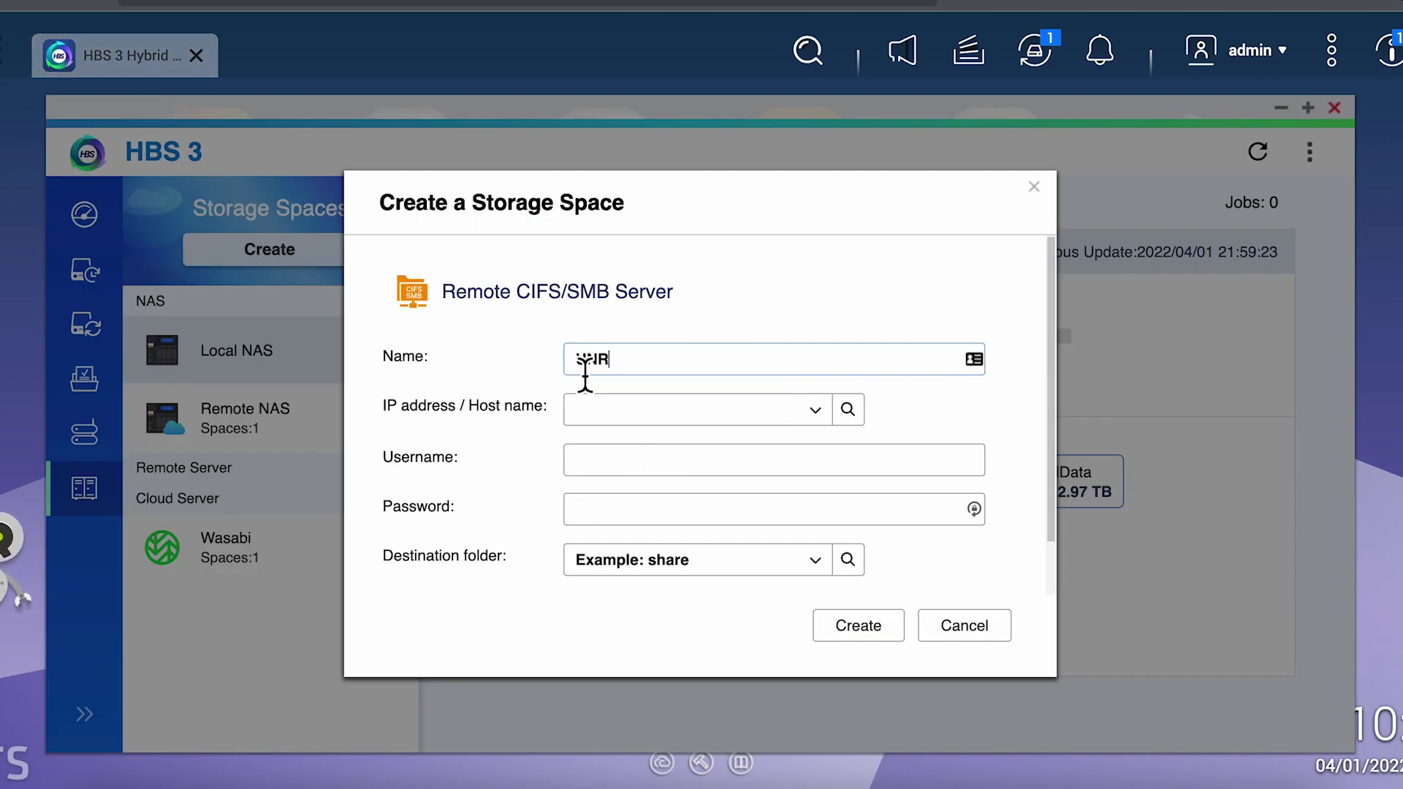
text(AID Server)
key(Tab)
text(192.168.0)
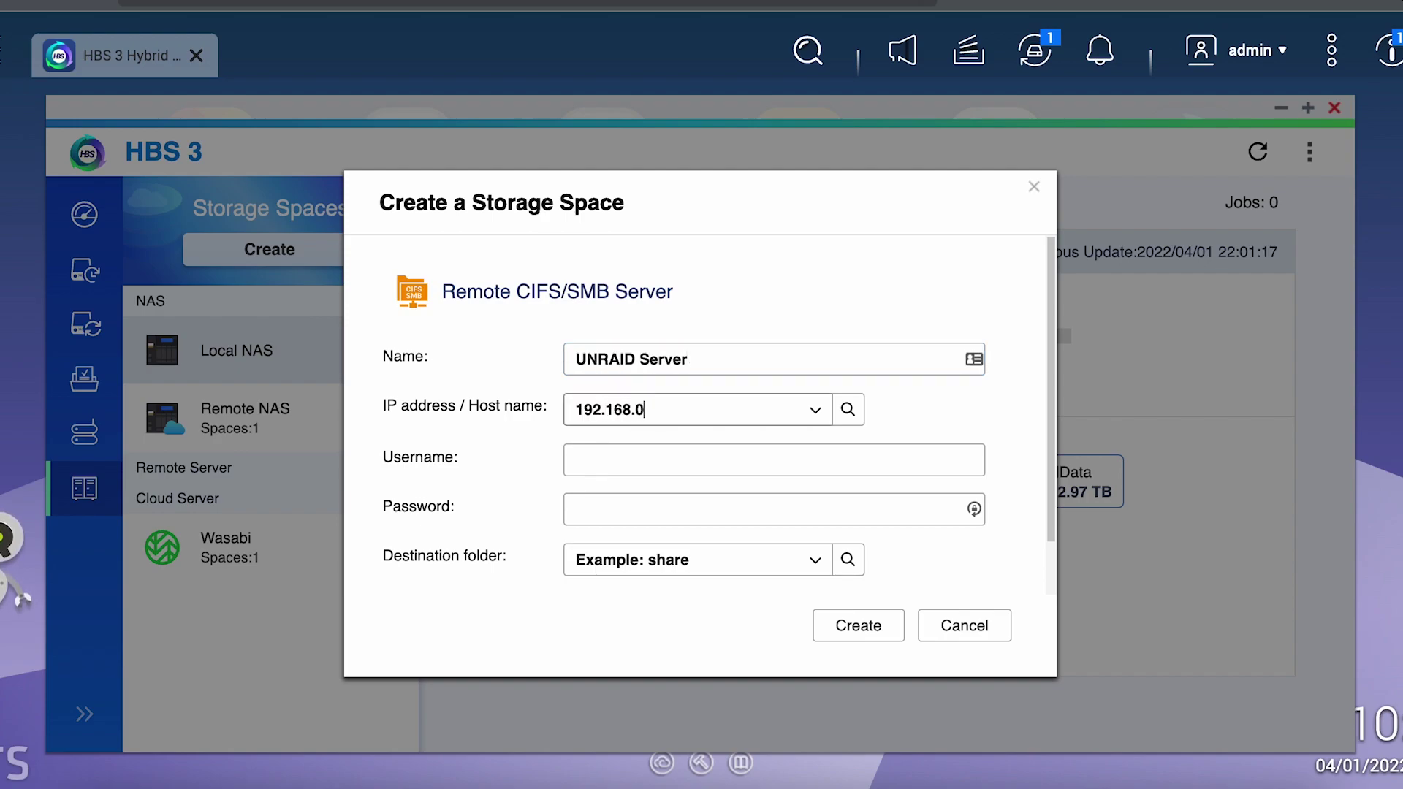
text(.24)
Step: Enter the account password and destination folder NAS Backup, then create the storage space
key(Tab)
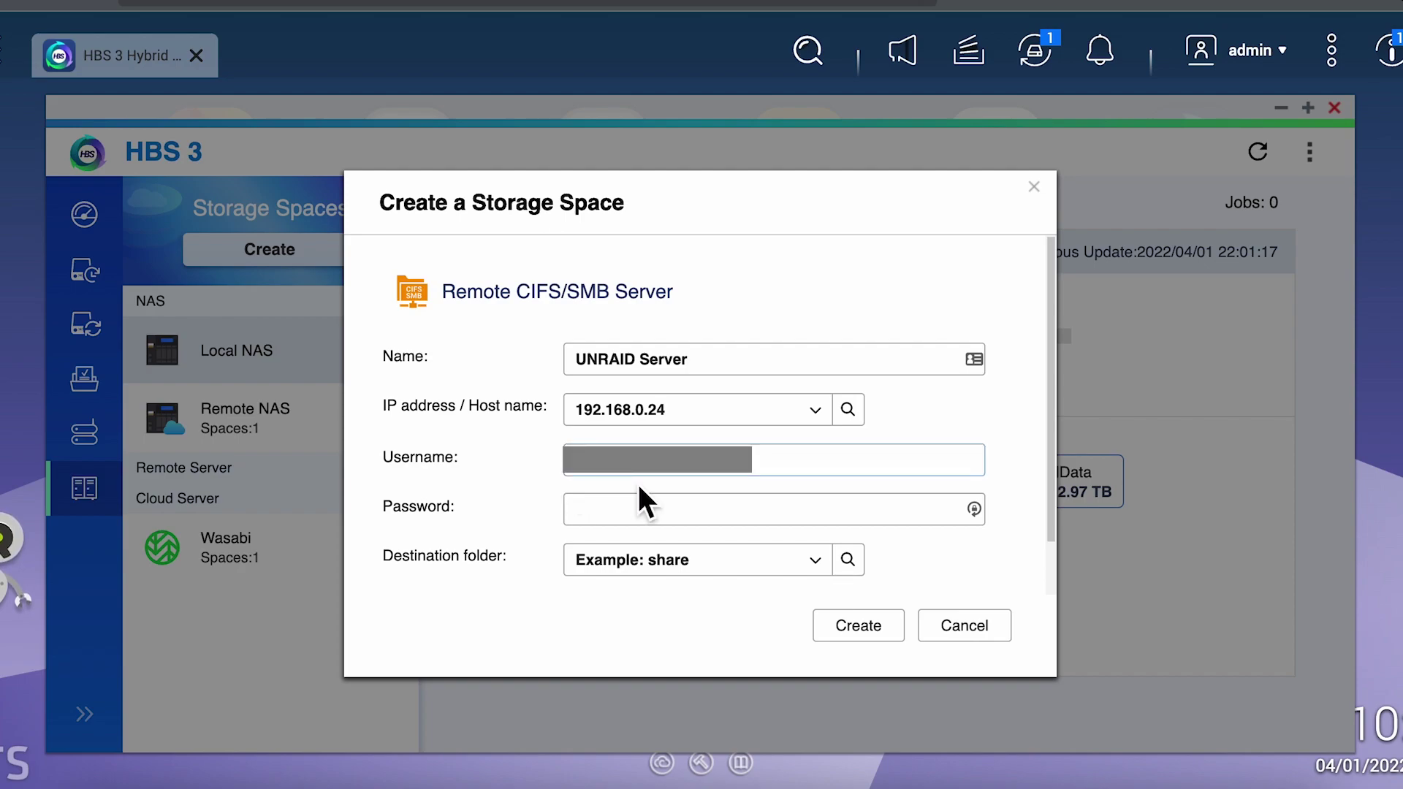
key(Tab)
text(••••••••••)
key(Tab)
text(NAS )
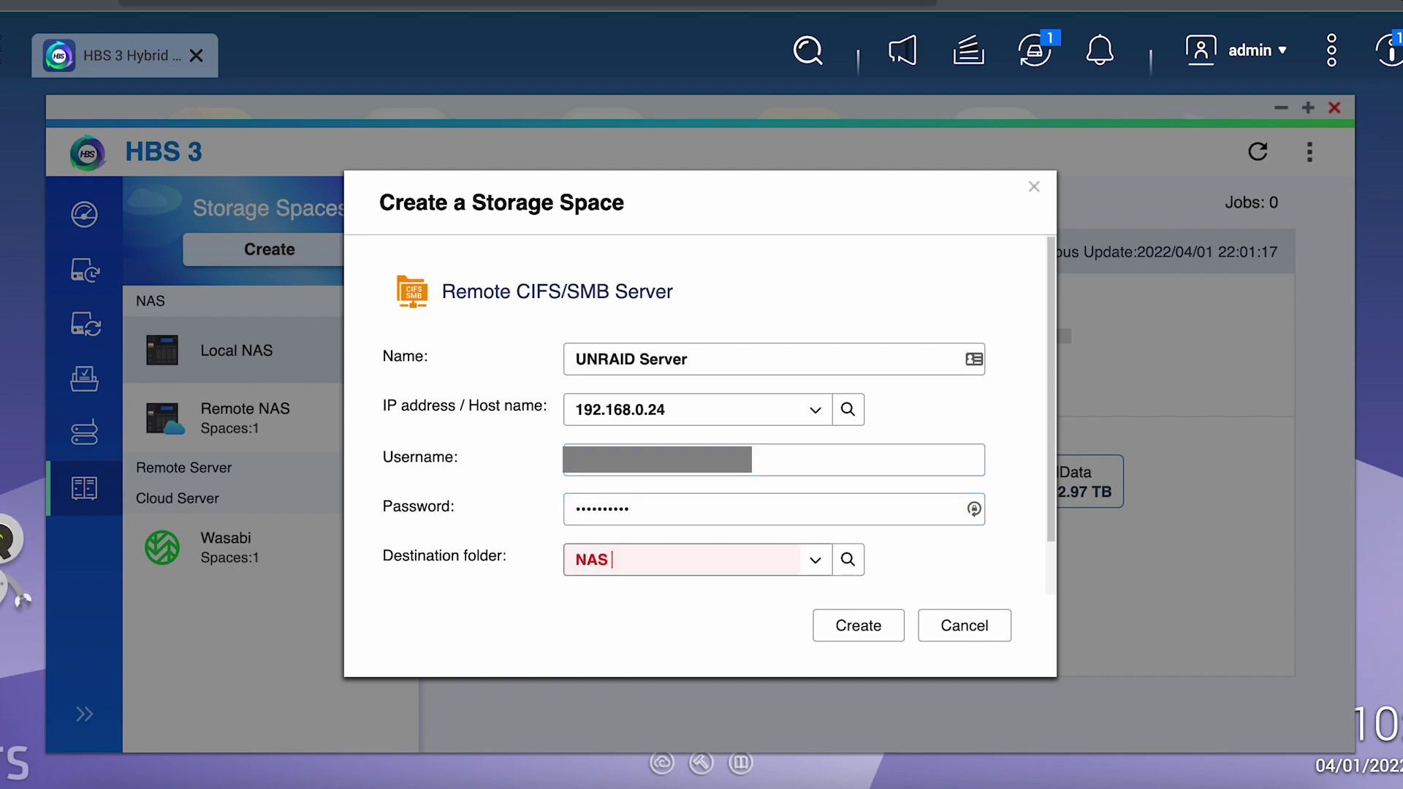
text(Backups)
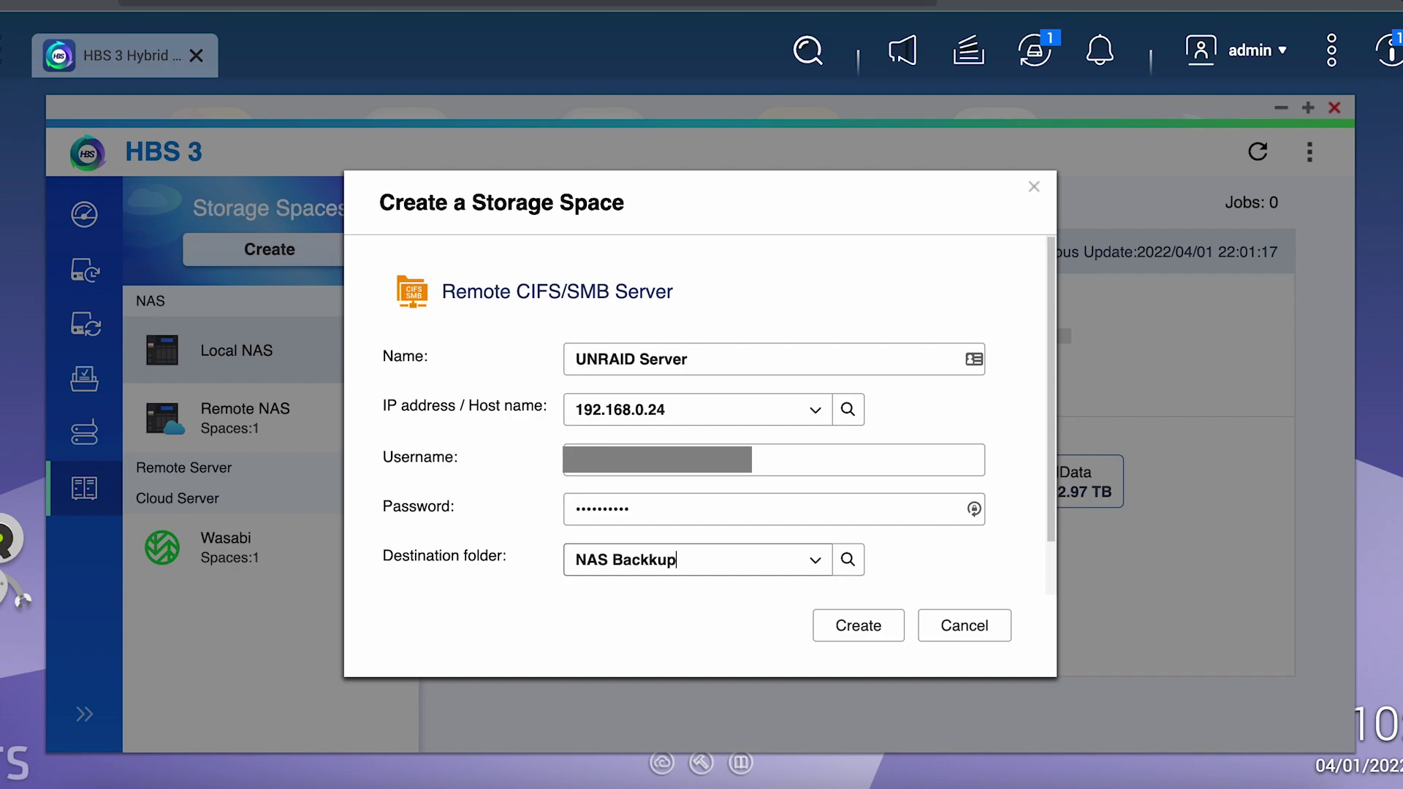
key(BackSpace)
key(BackSpace)
key(BackSpace)
text(up)
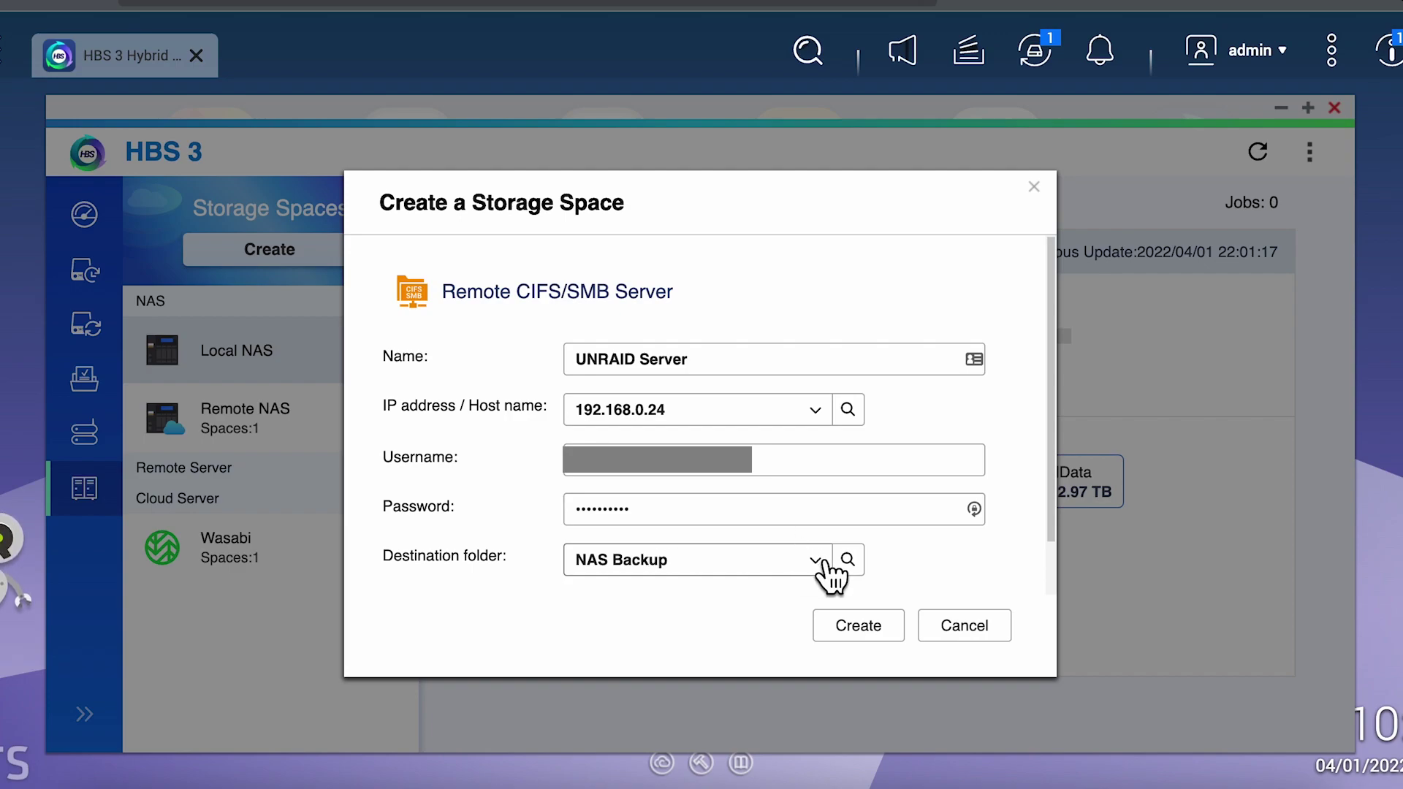
click(851, 625)
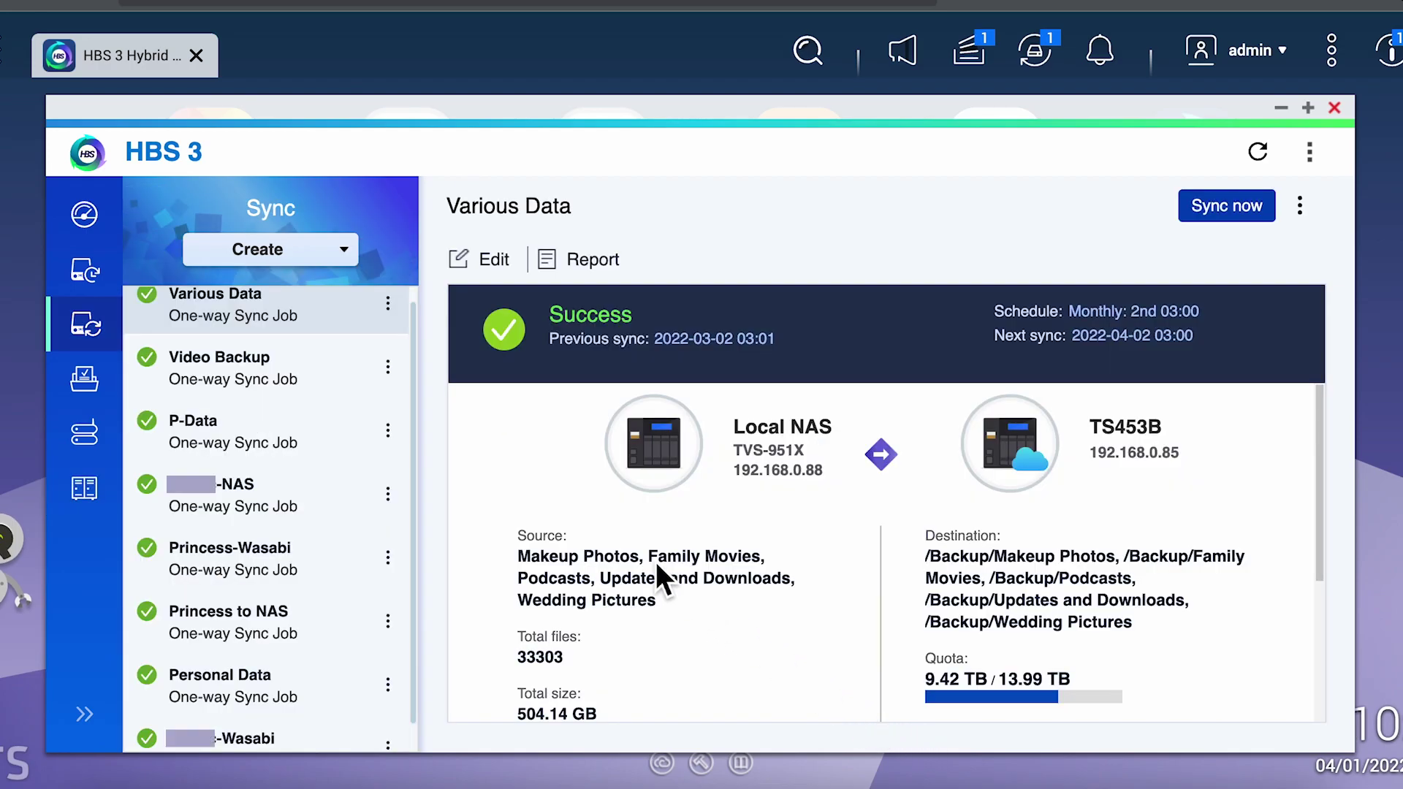
Step: Start a one-way sync job targeting the UNRAID Server CIFS/SMB account
click(272, 262)
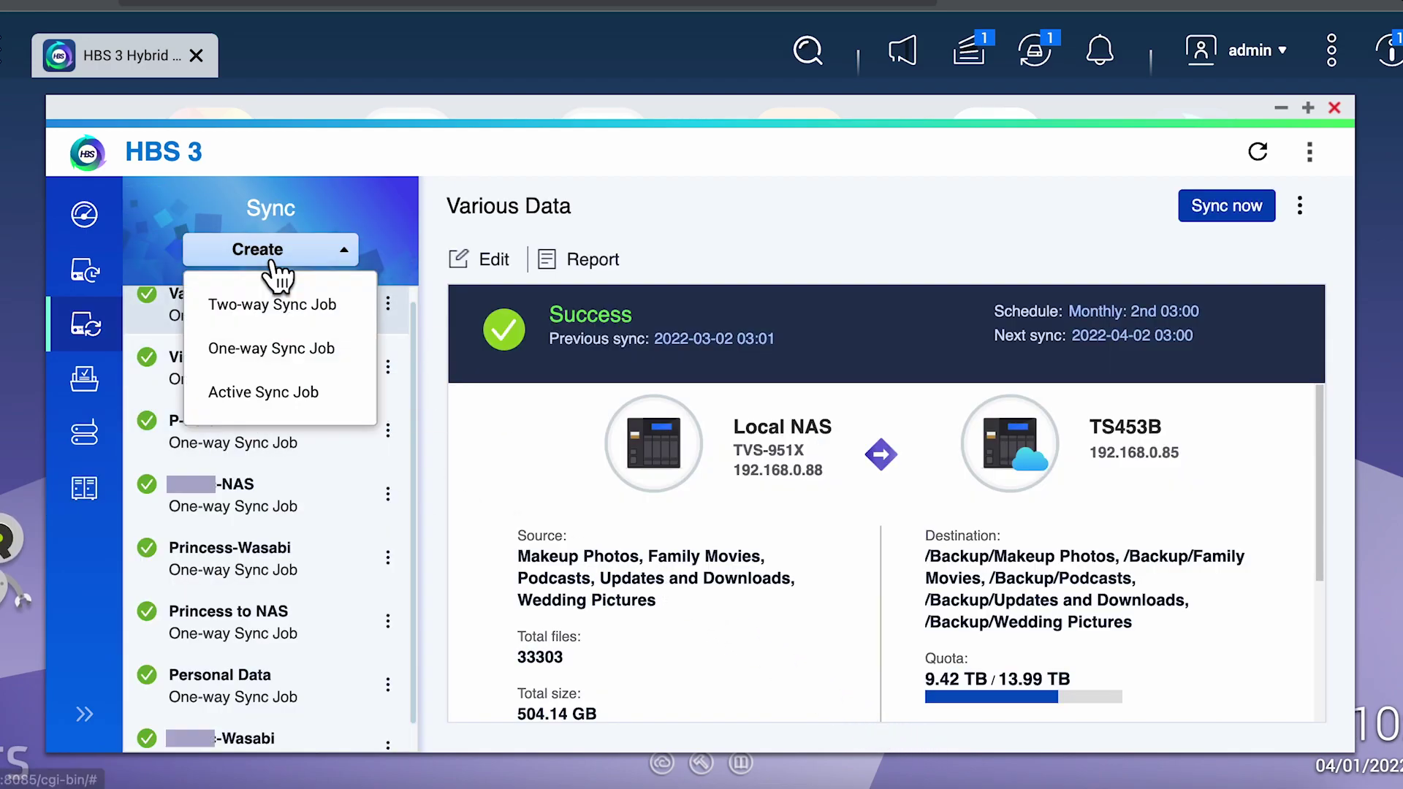
click(270, 348)
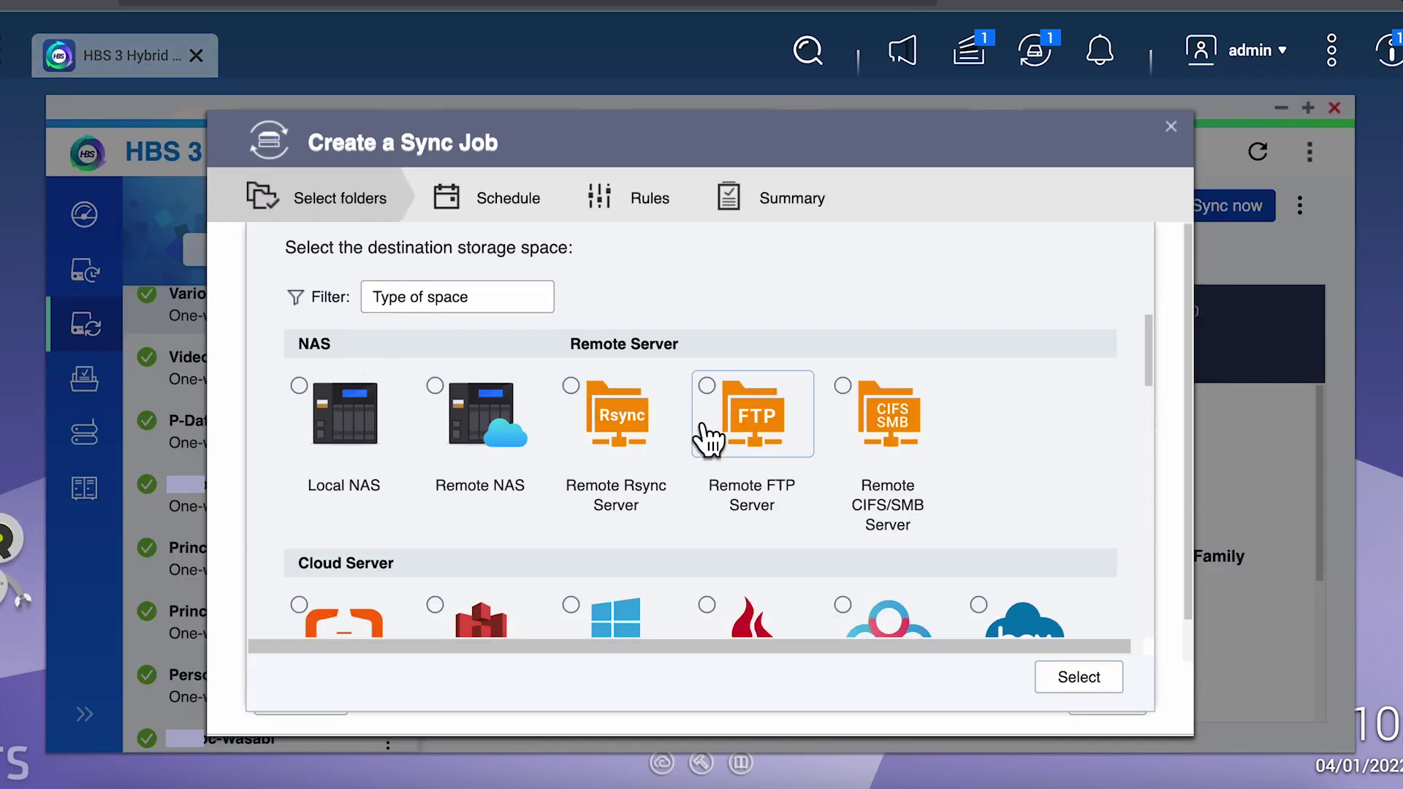
click(846, 395)
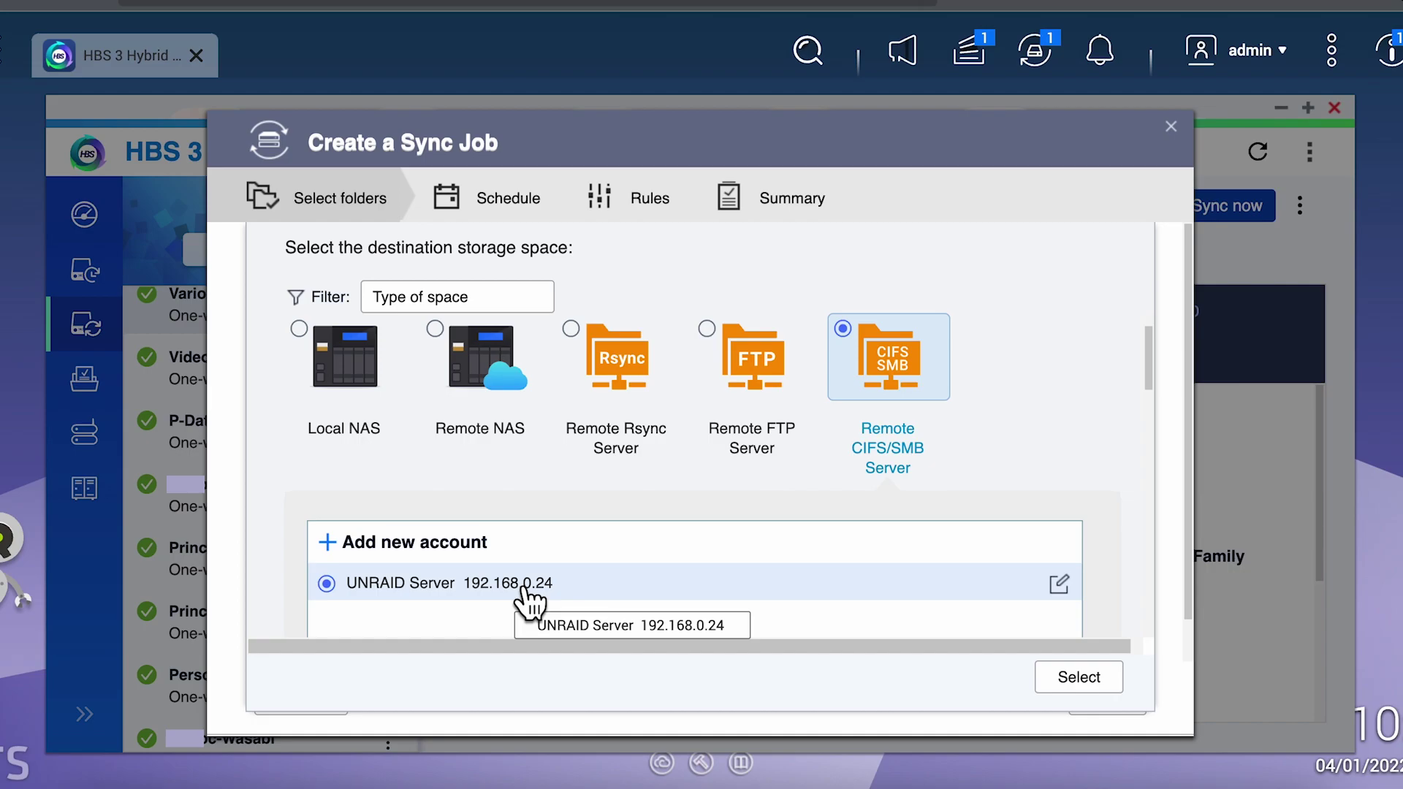
click(1079, 677)
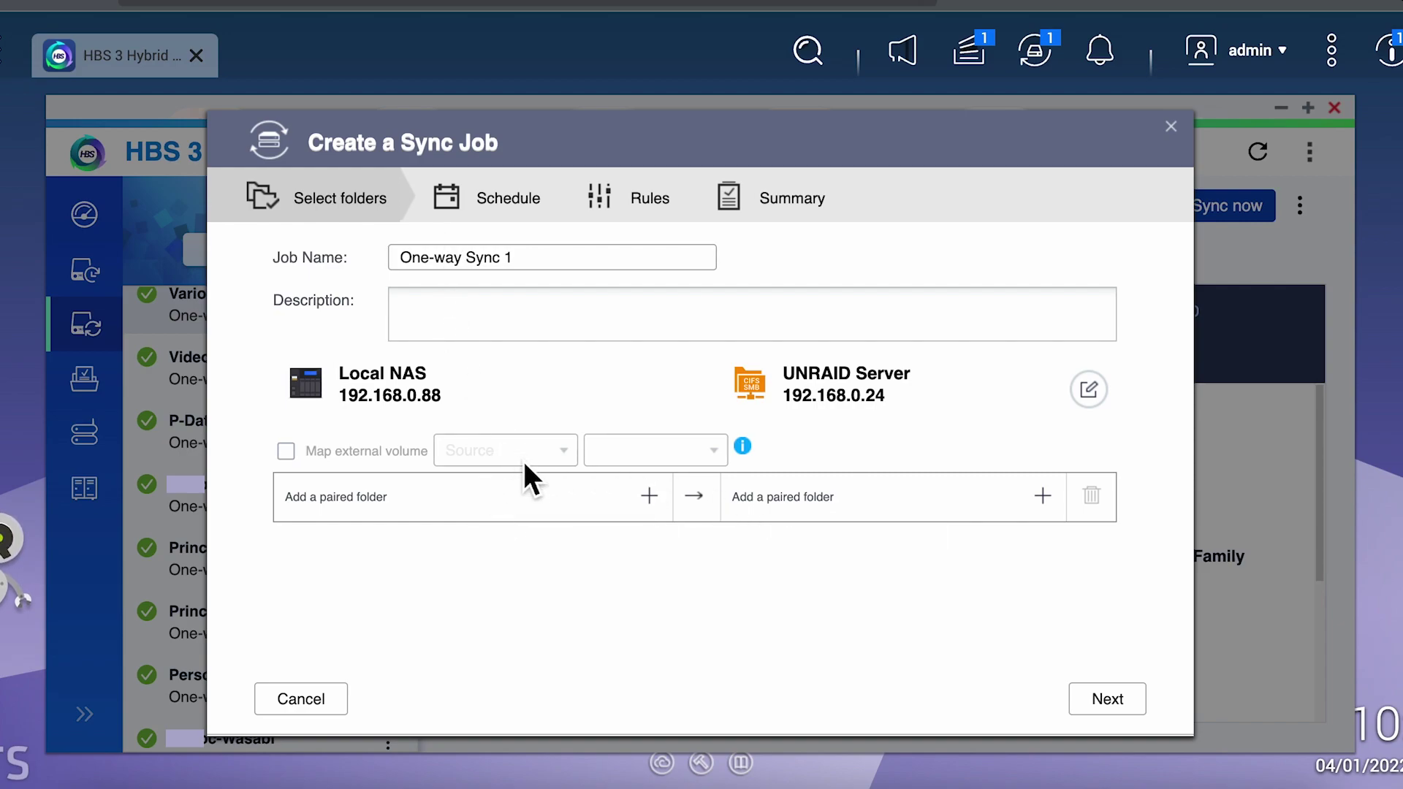
Step: Add Wedding Pictures as the source folder and /Data Backup as the UNRAID destination
click(647, 499)
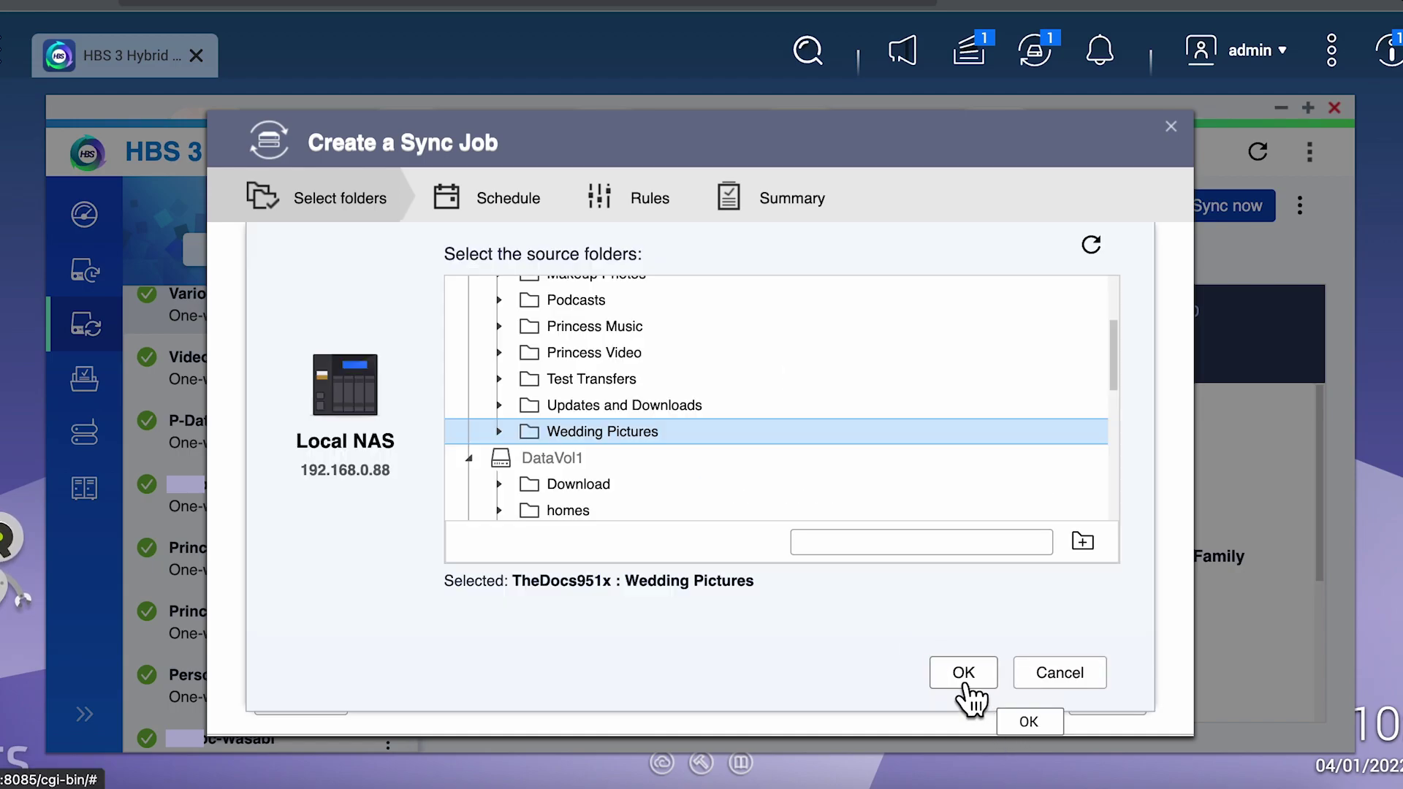
click(963, 673)
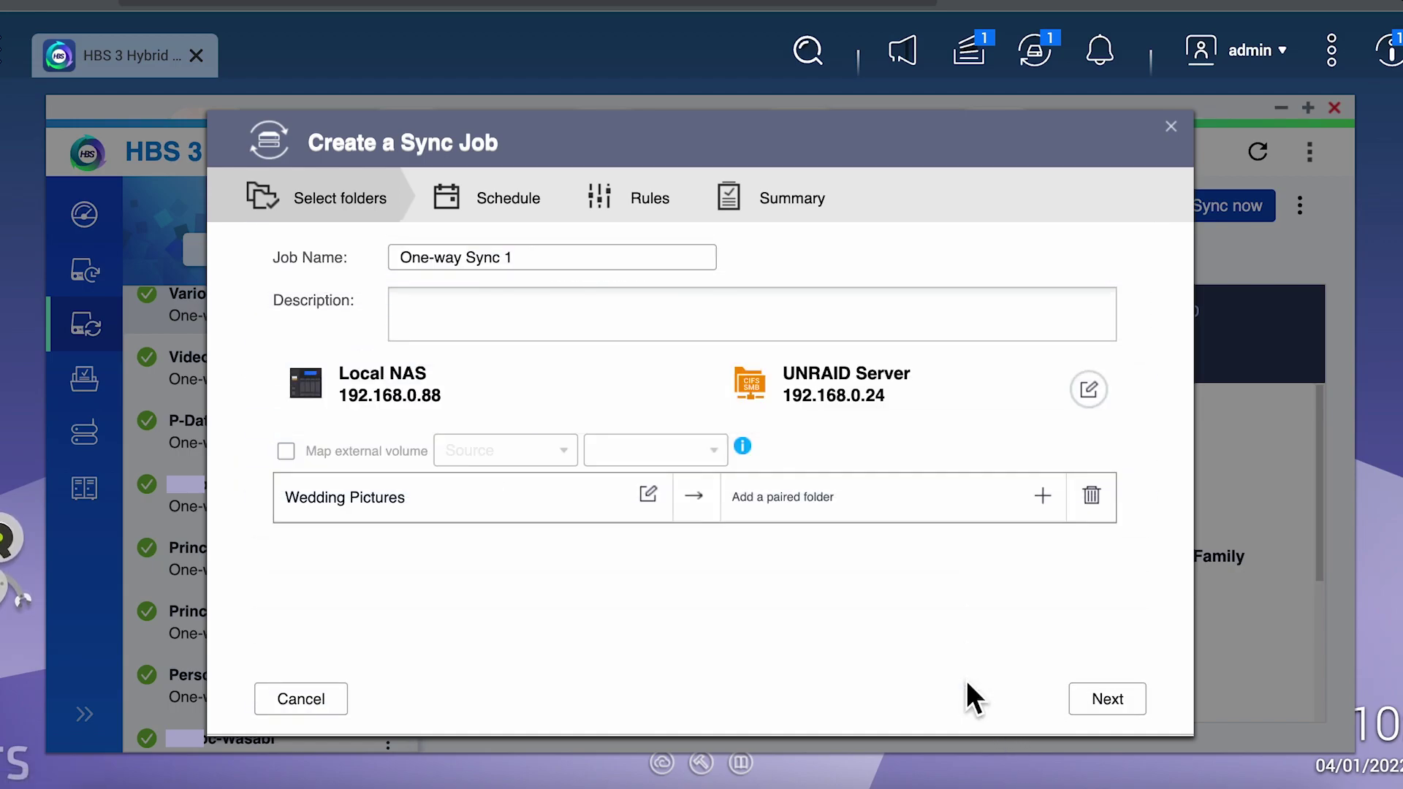
click(1042, 496)
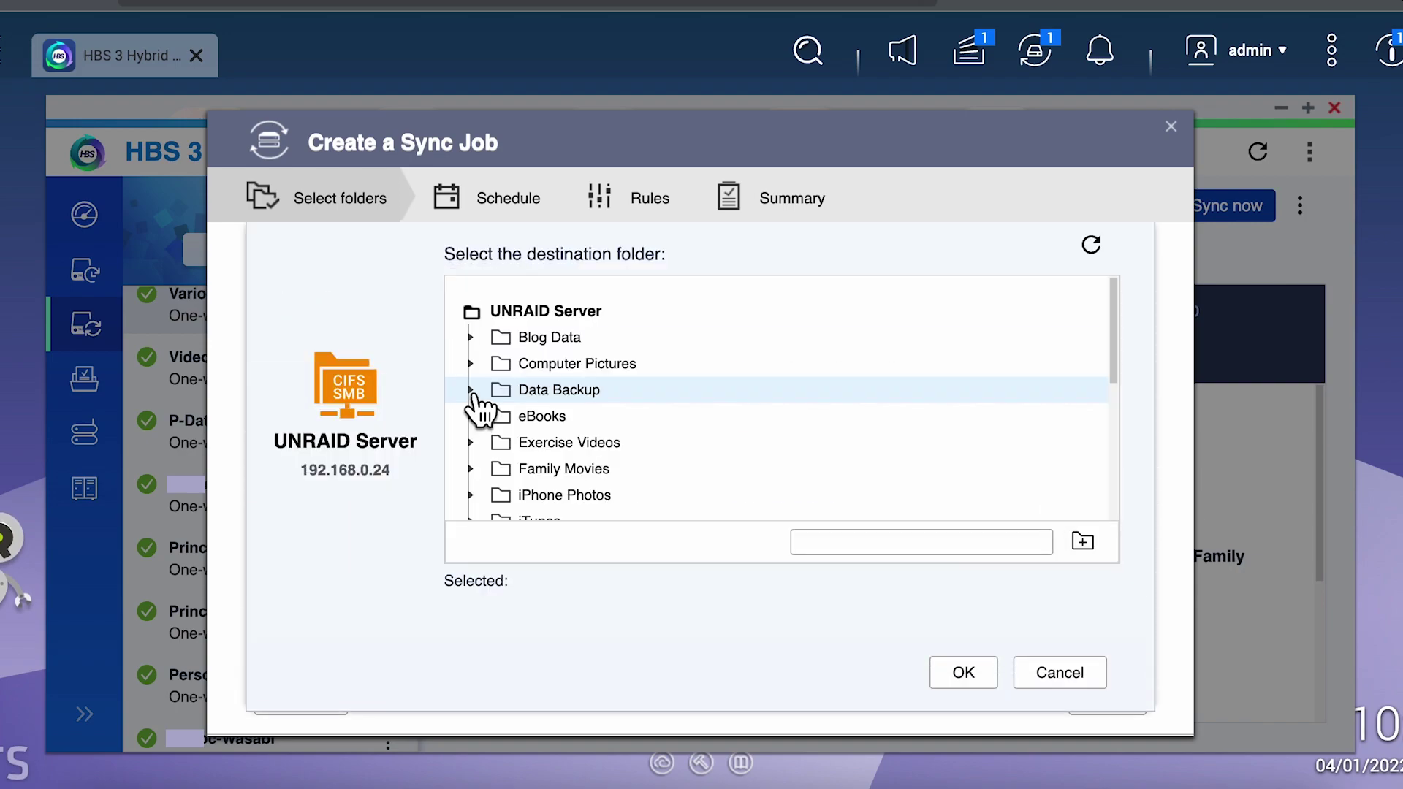
click(470, 389)
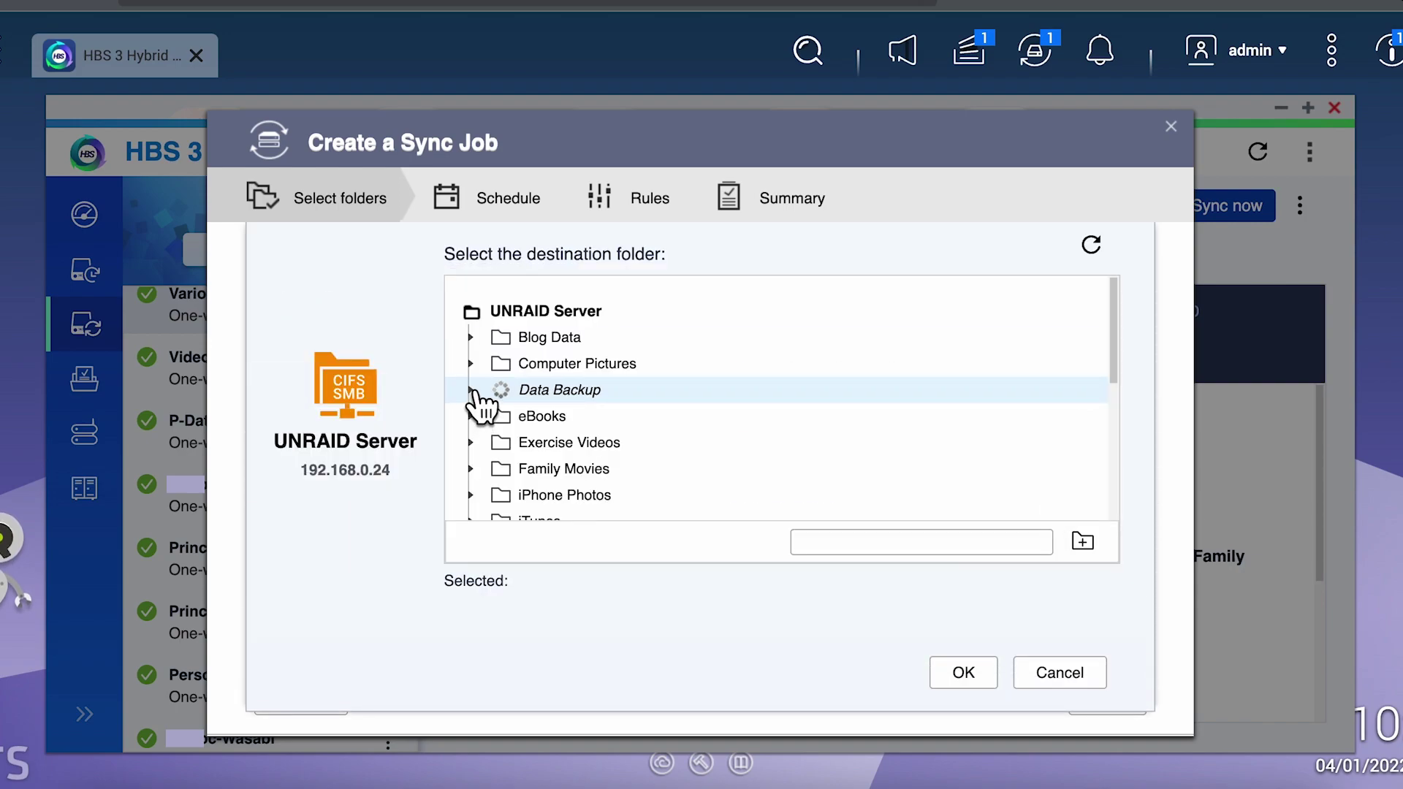
click(581, 395)
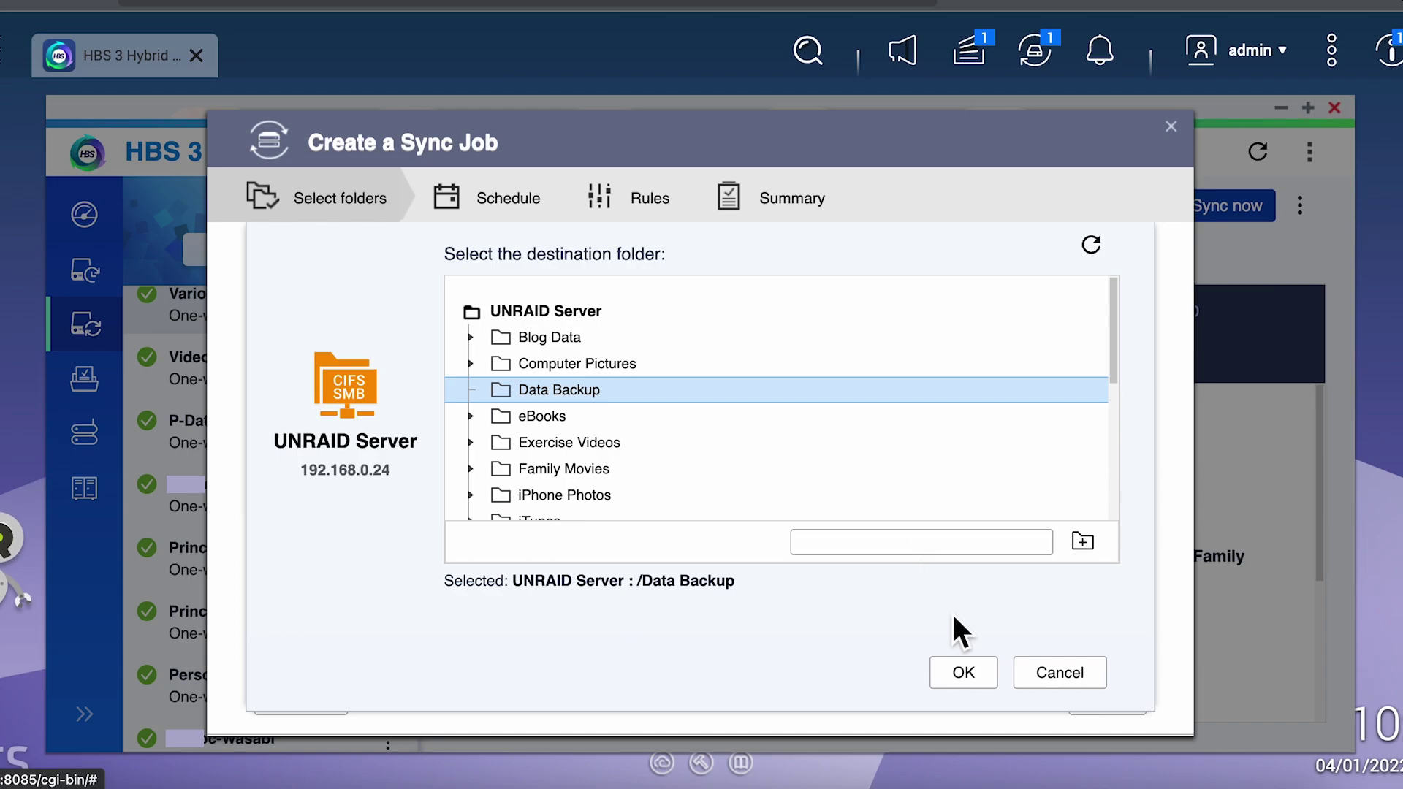
click(963, 673)
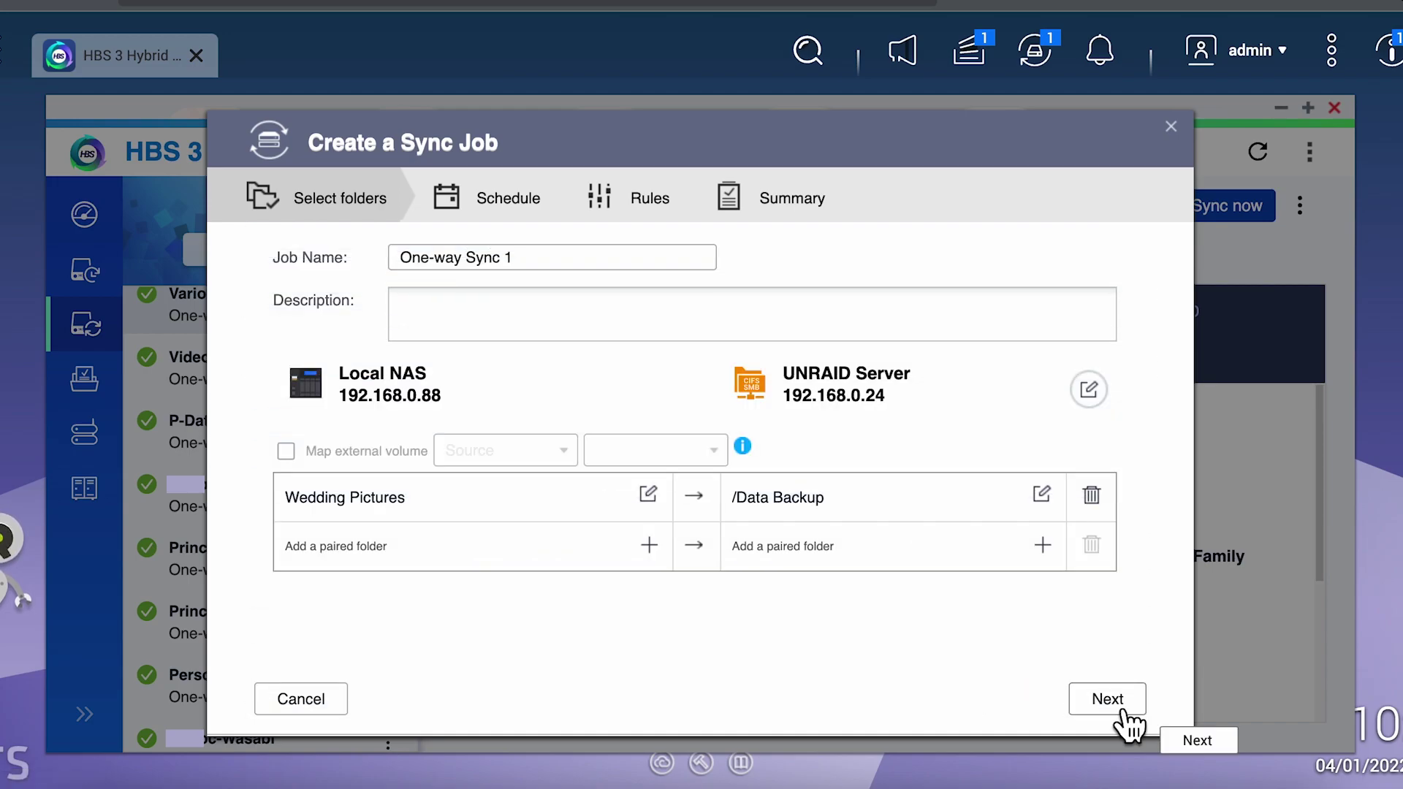
Step: Schedule the sync job to run daily at 03:00
click(1124, 710)
click(460, 407)
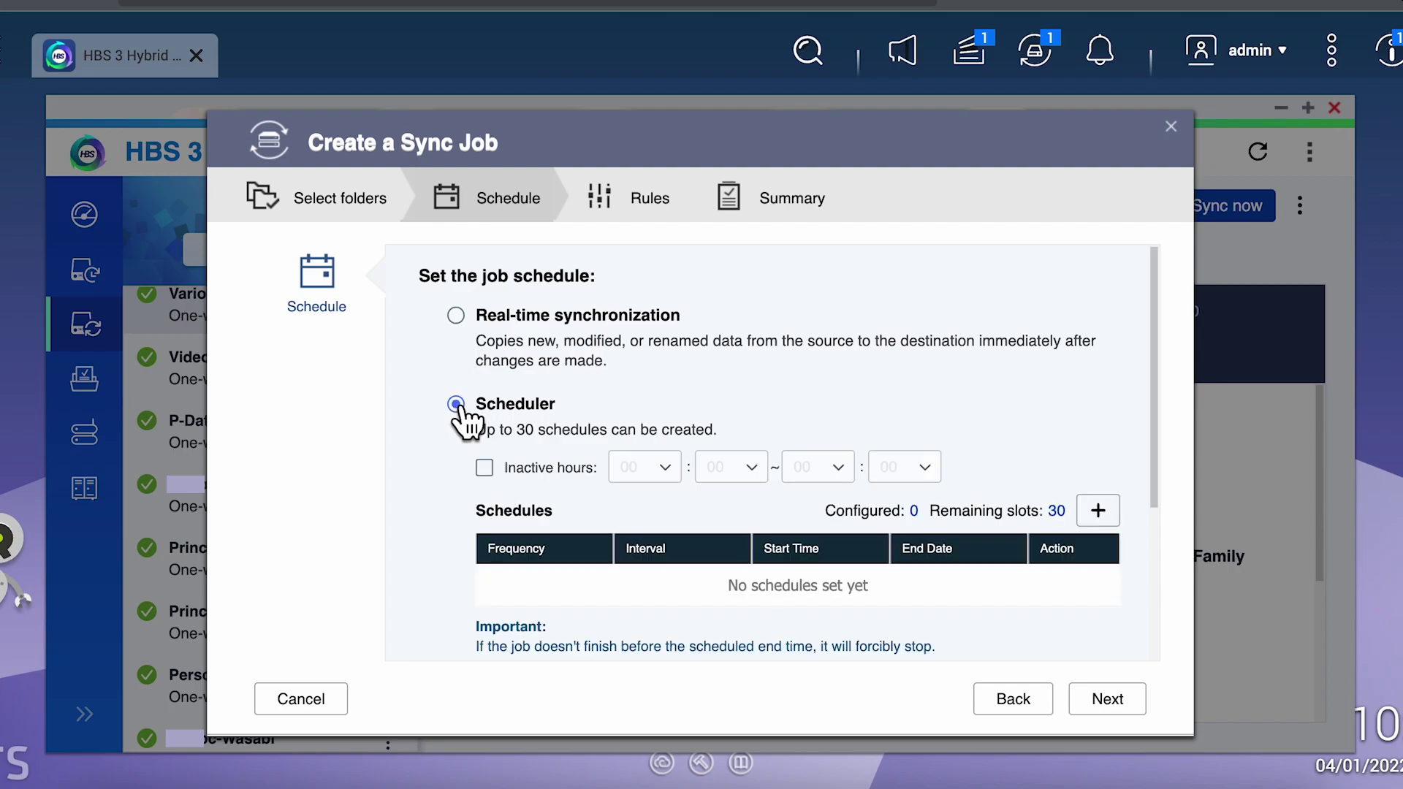
click(1096, 511)
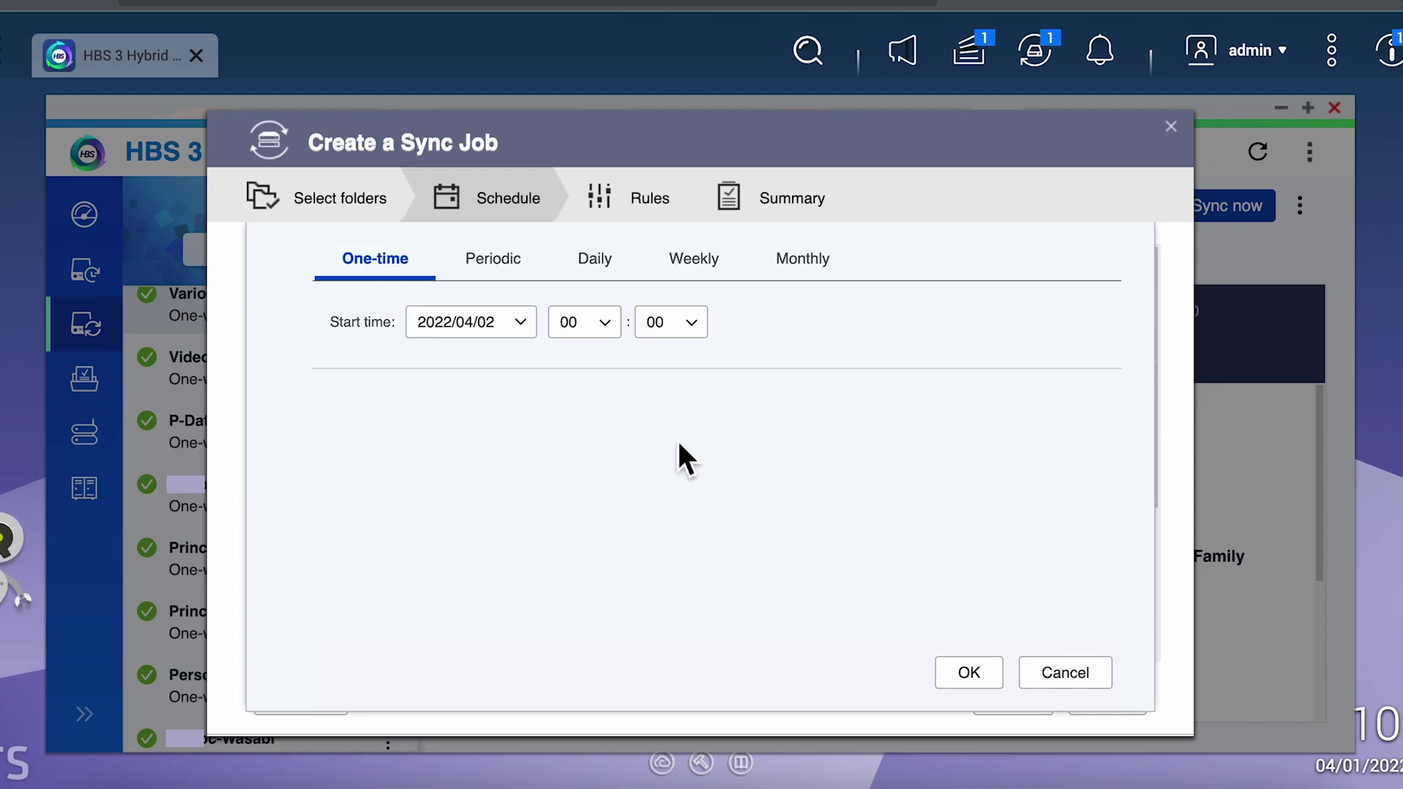
click(598, 263)
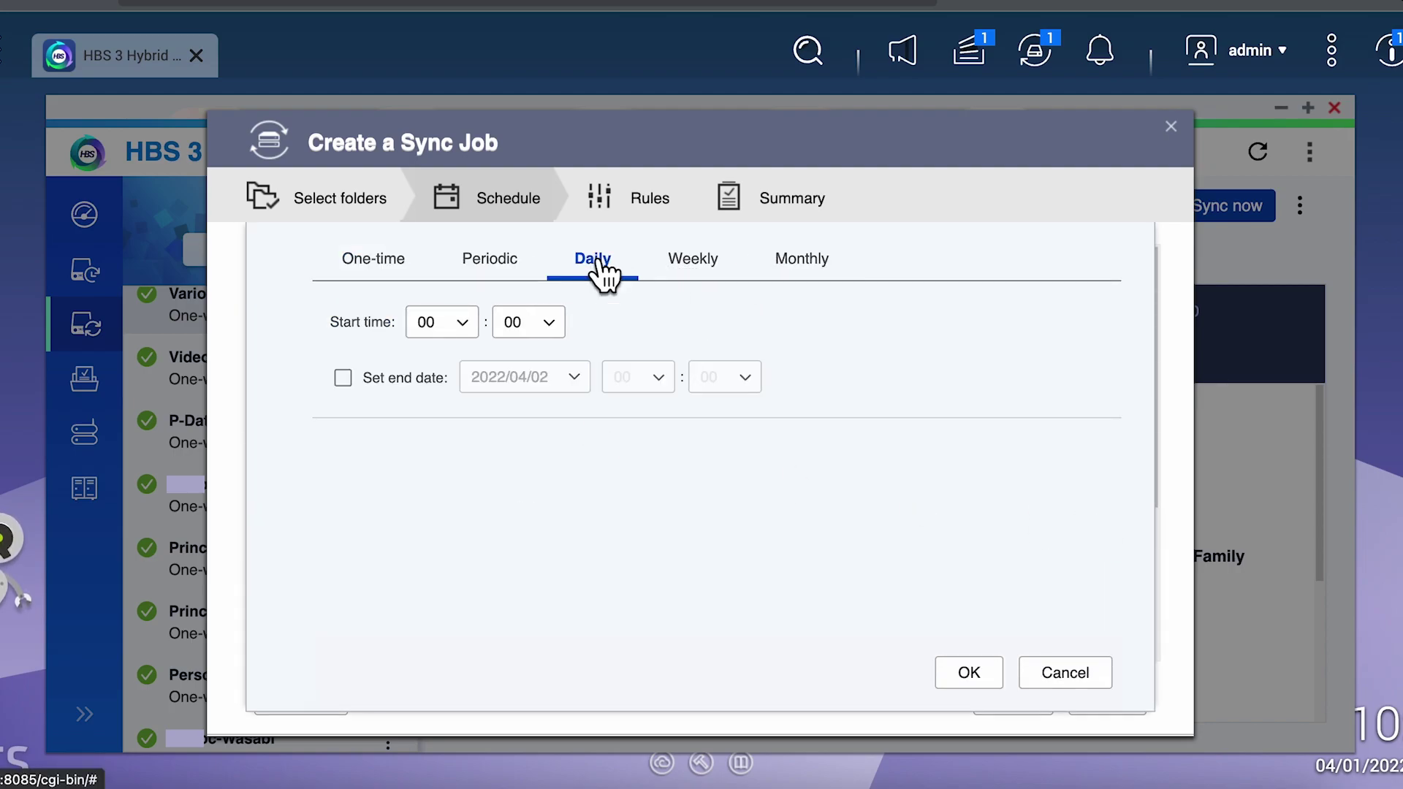
click(474, 330)
click(439, 425)
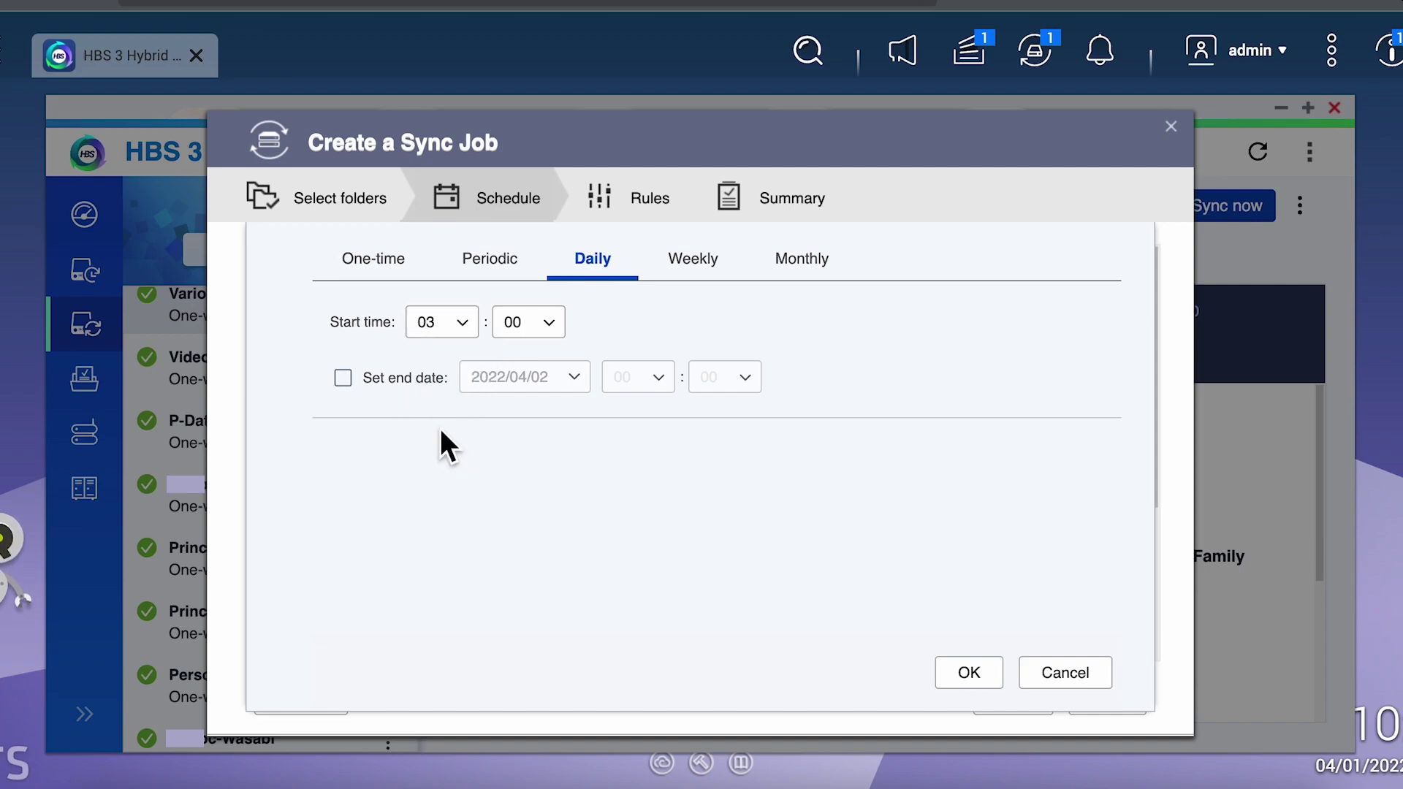
click(968, 673)
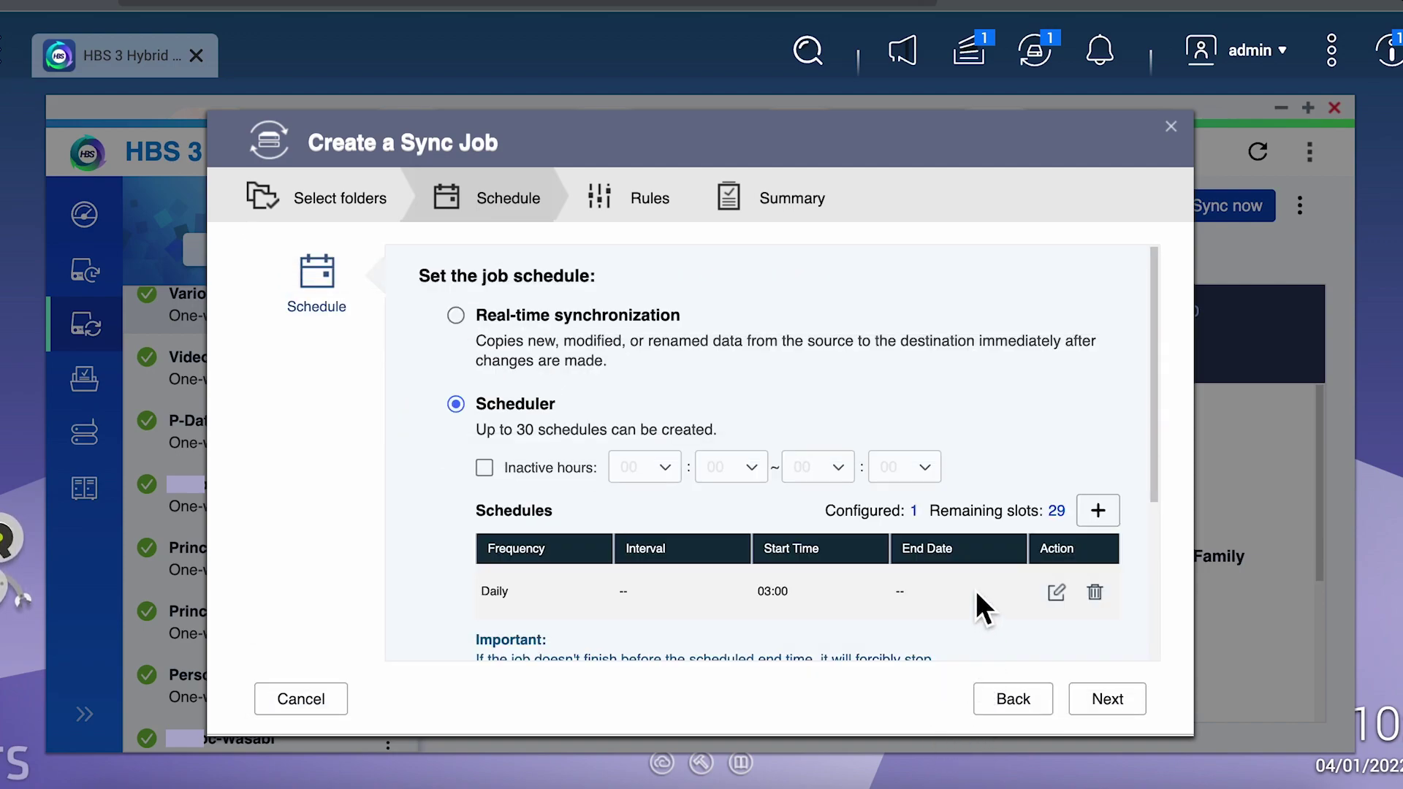
Step: Turn on 'Do not take a snapshot' and create the One-way Sync 1 job
scroll(1041, 541, down, 3)
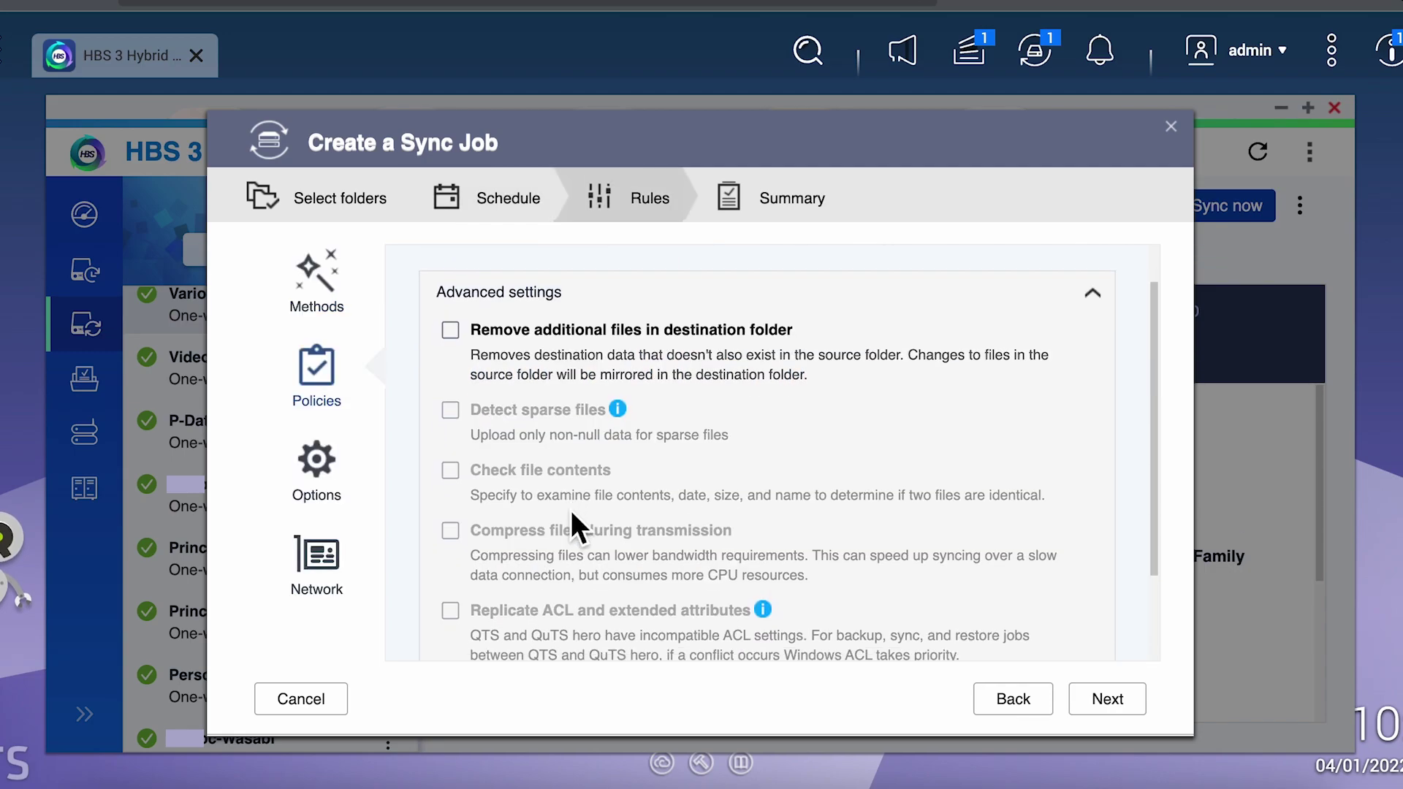
scroll(573, 510, down, 3)
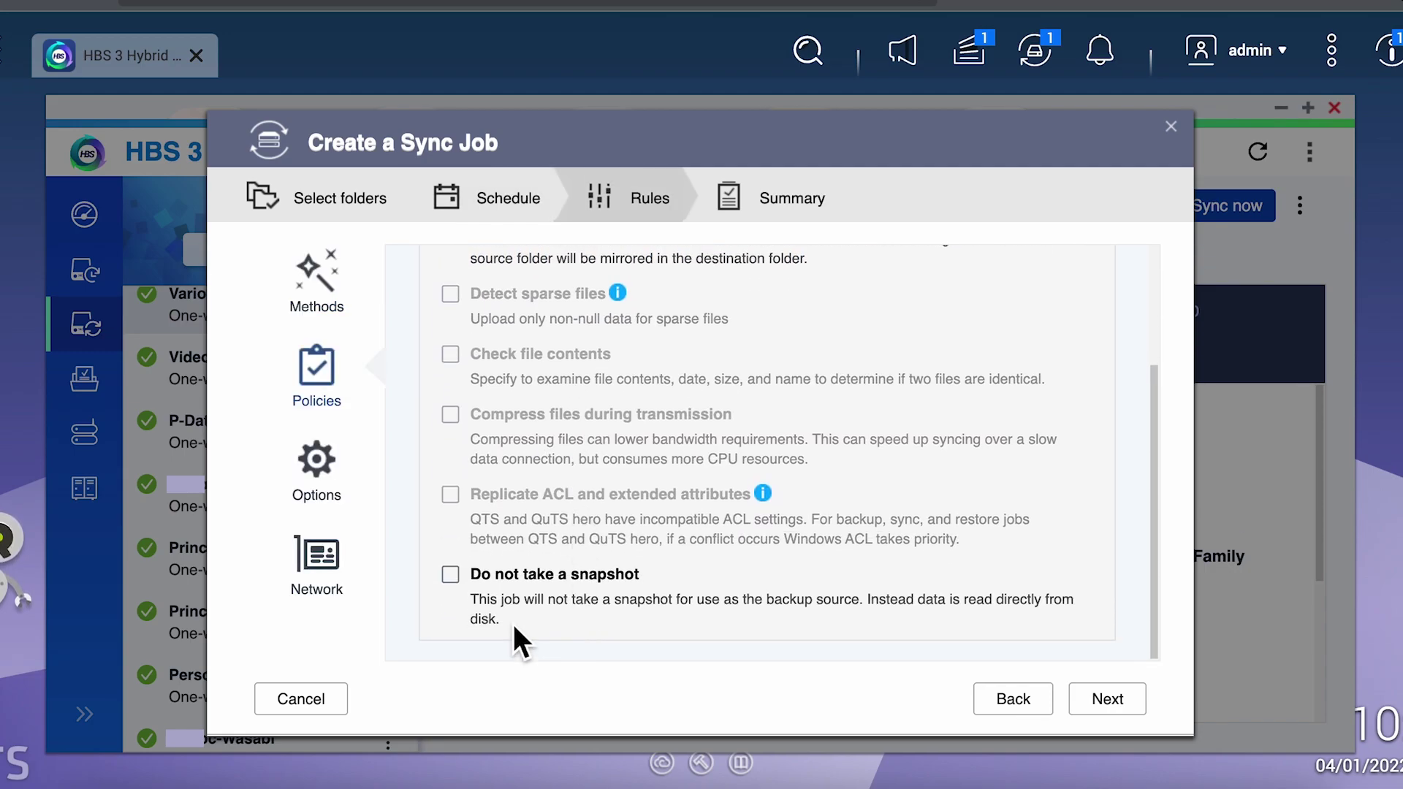
click(450, 575)
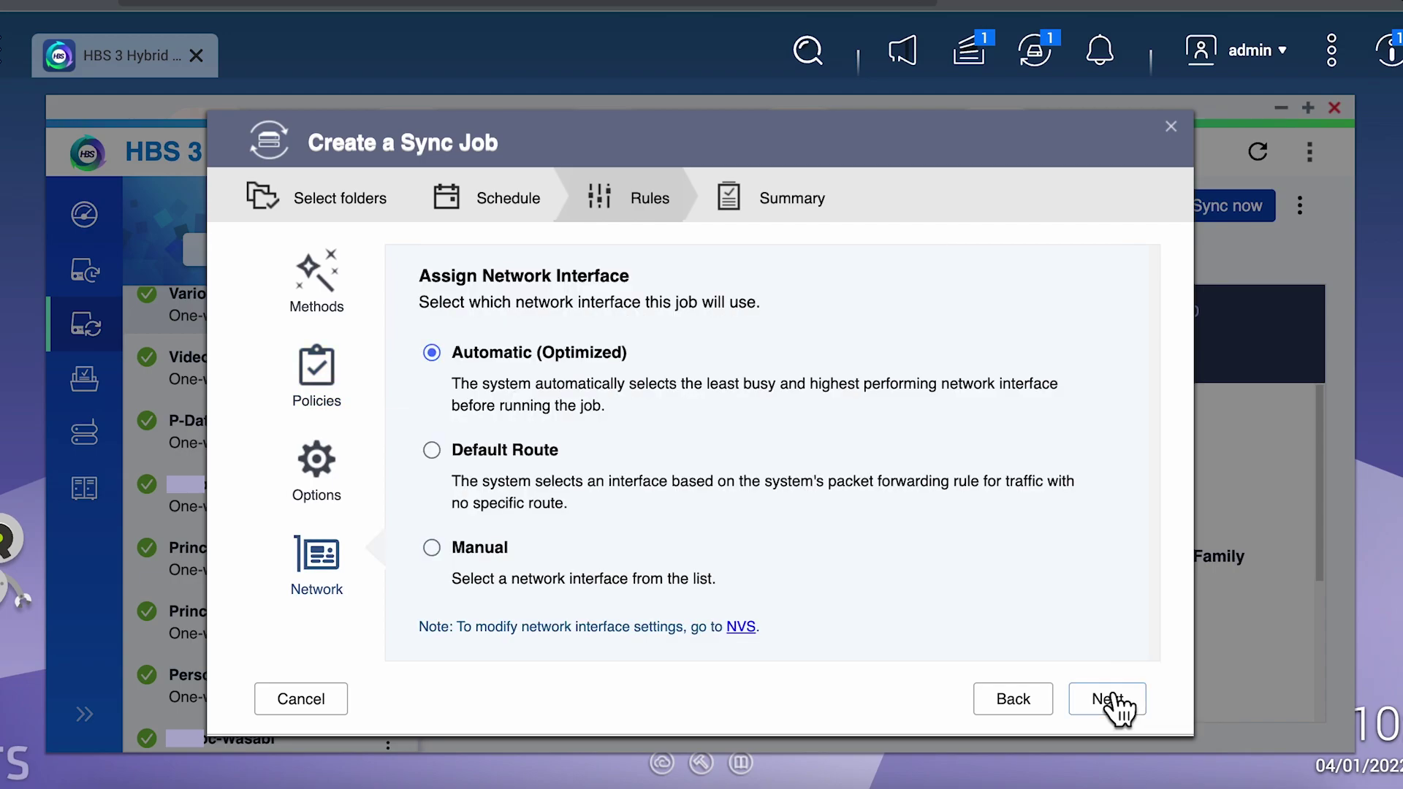
click(1114, 702)
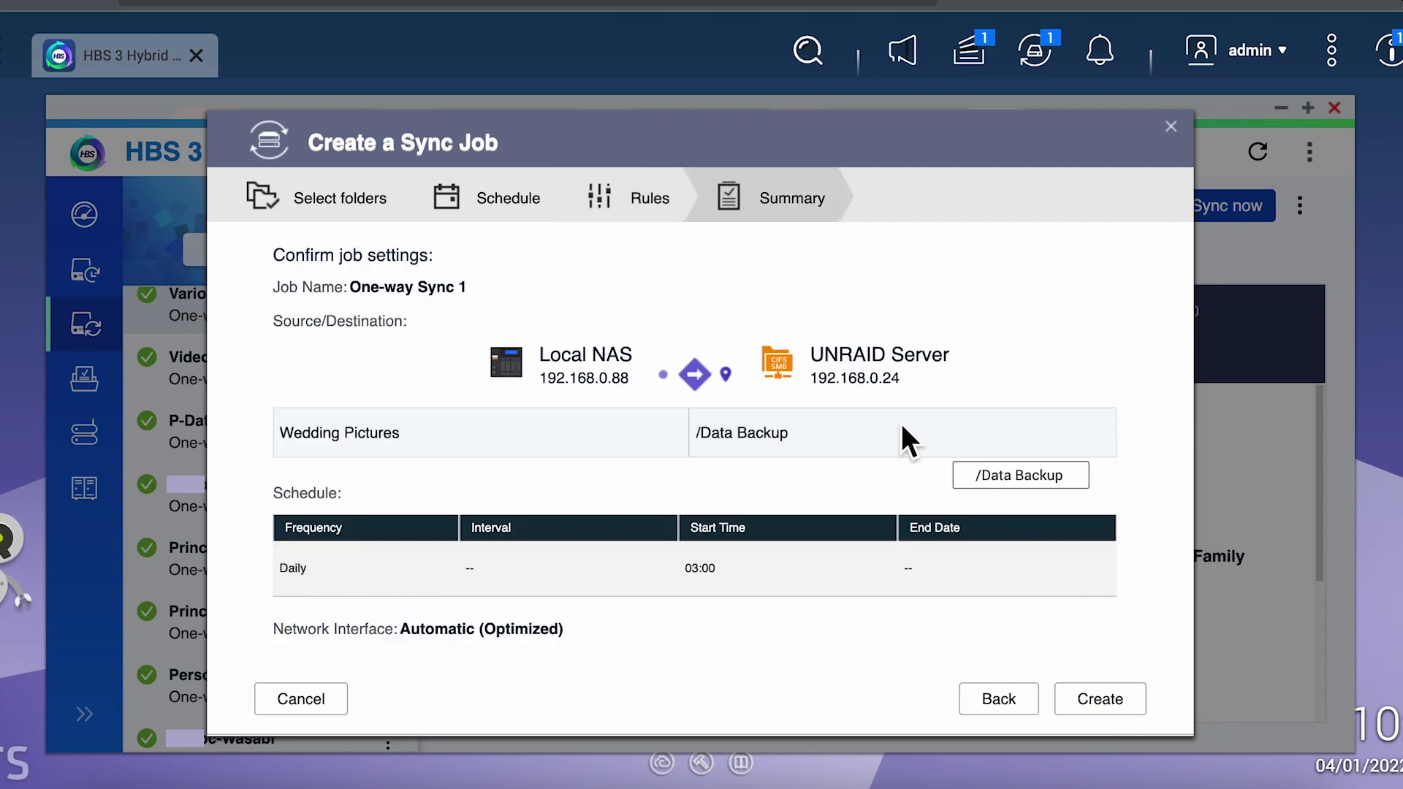
click(1102, 700)
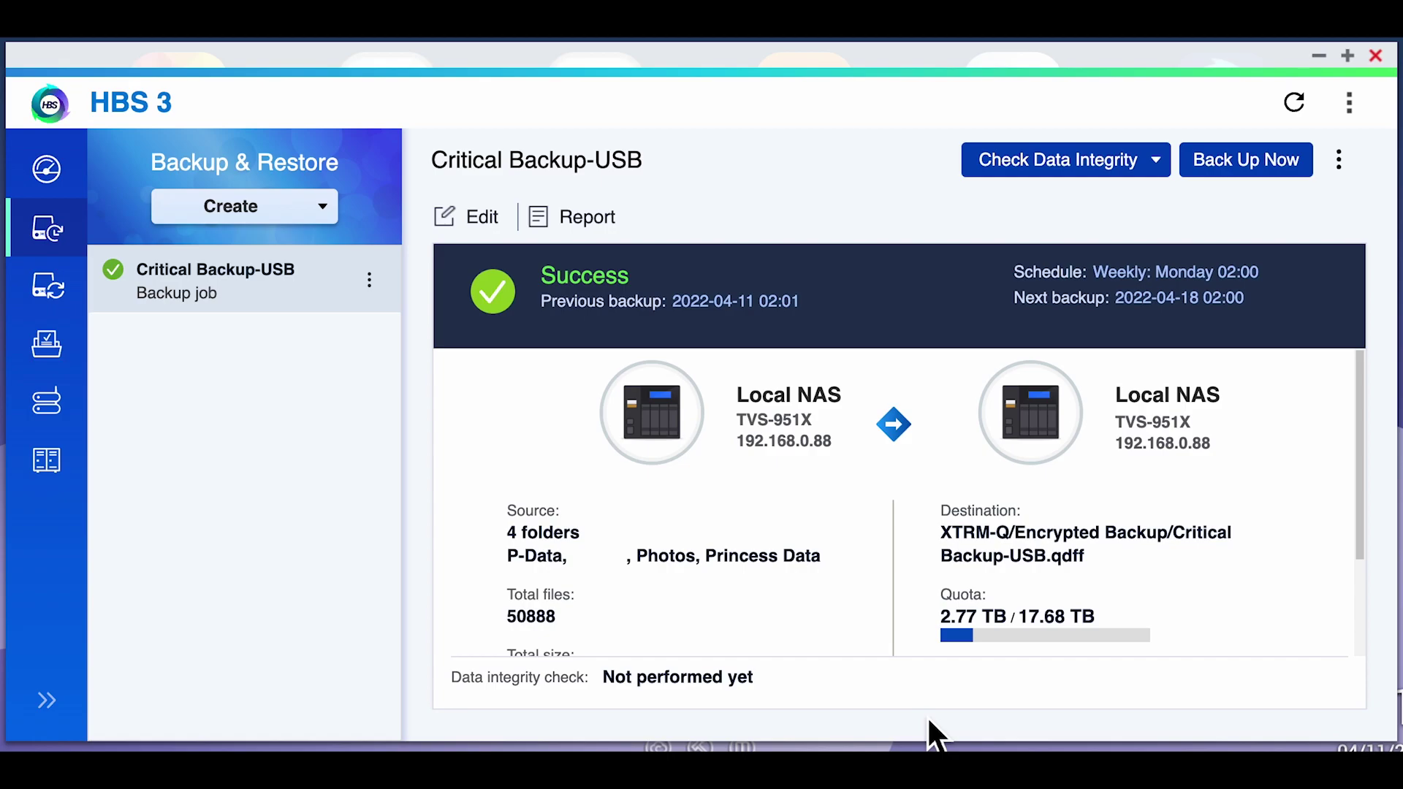
Step: Review the Various Data job, then the one-way job syncing to TS453B
click(48, 296)
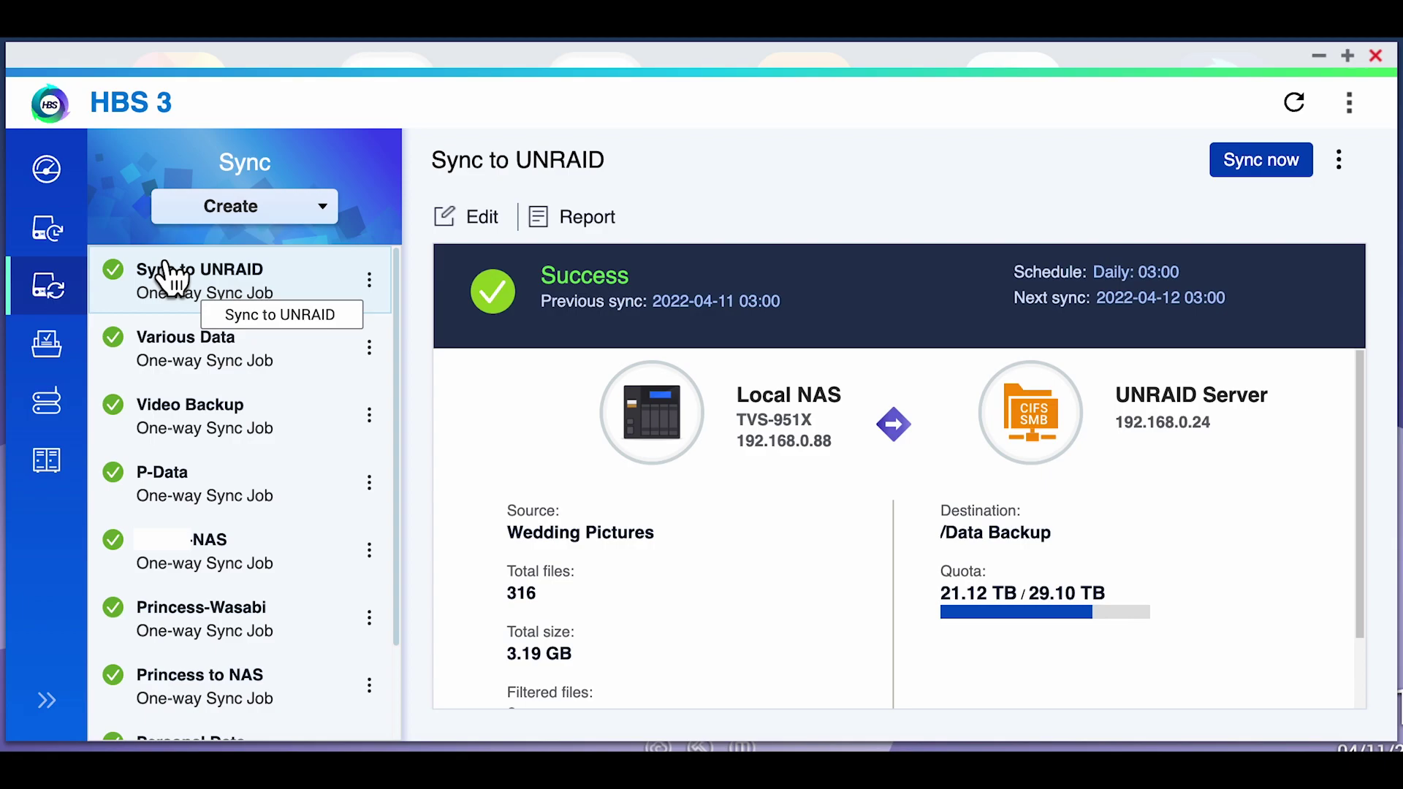
click(179, 362)
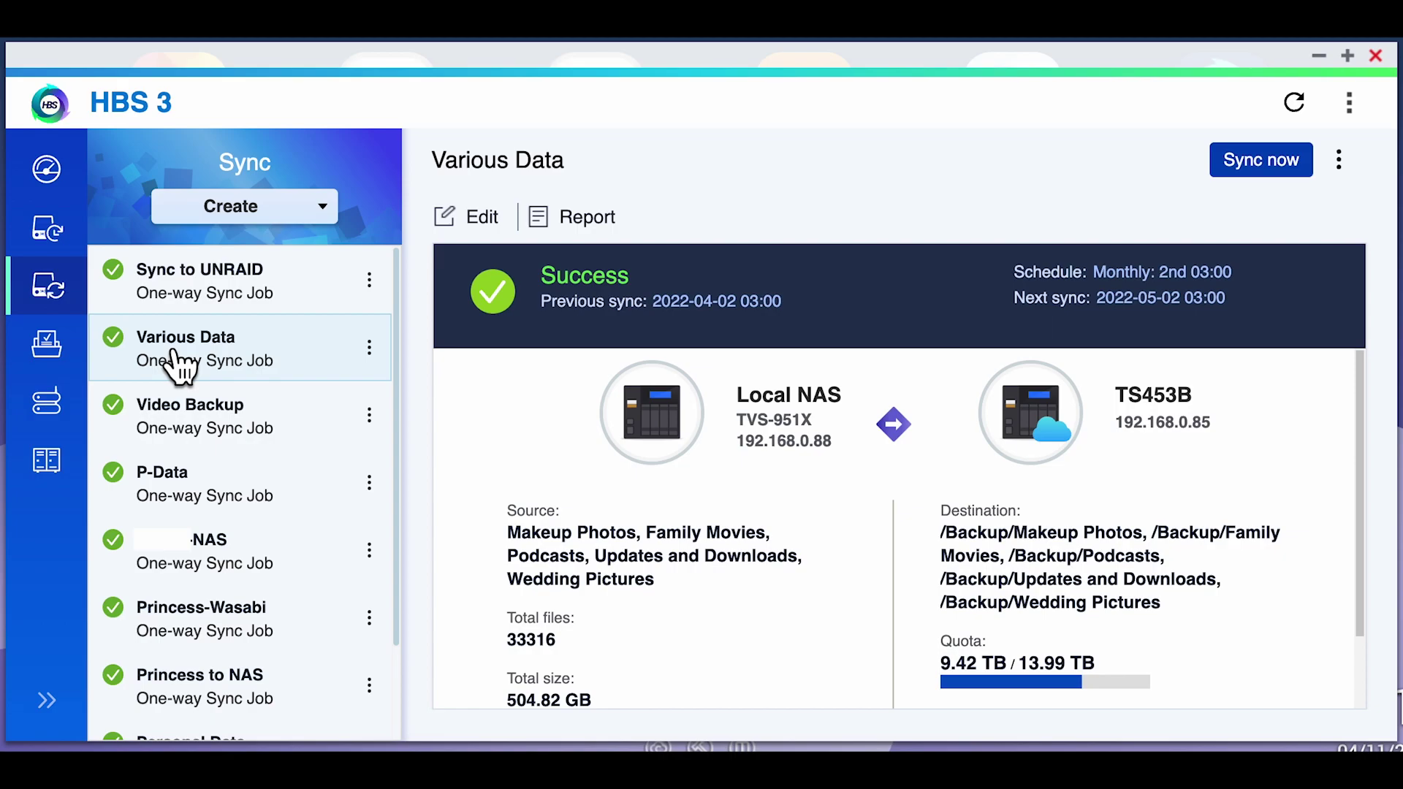
click(189, 561)
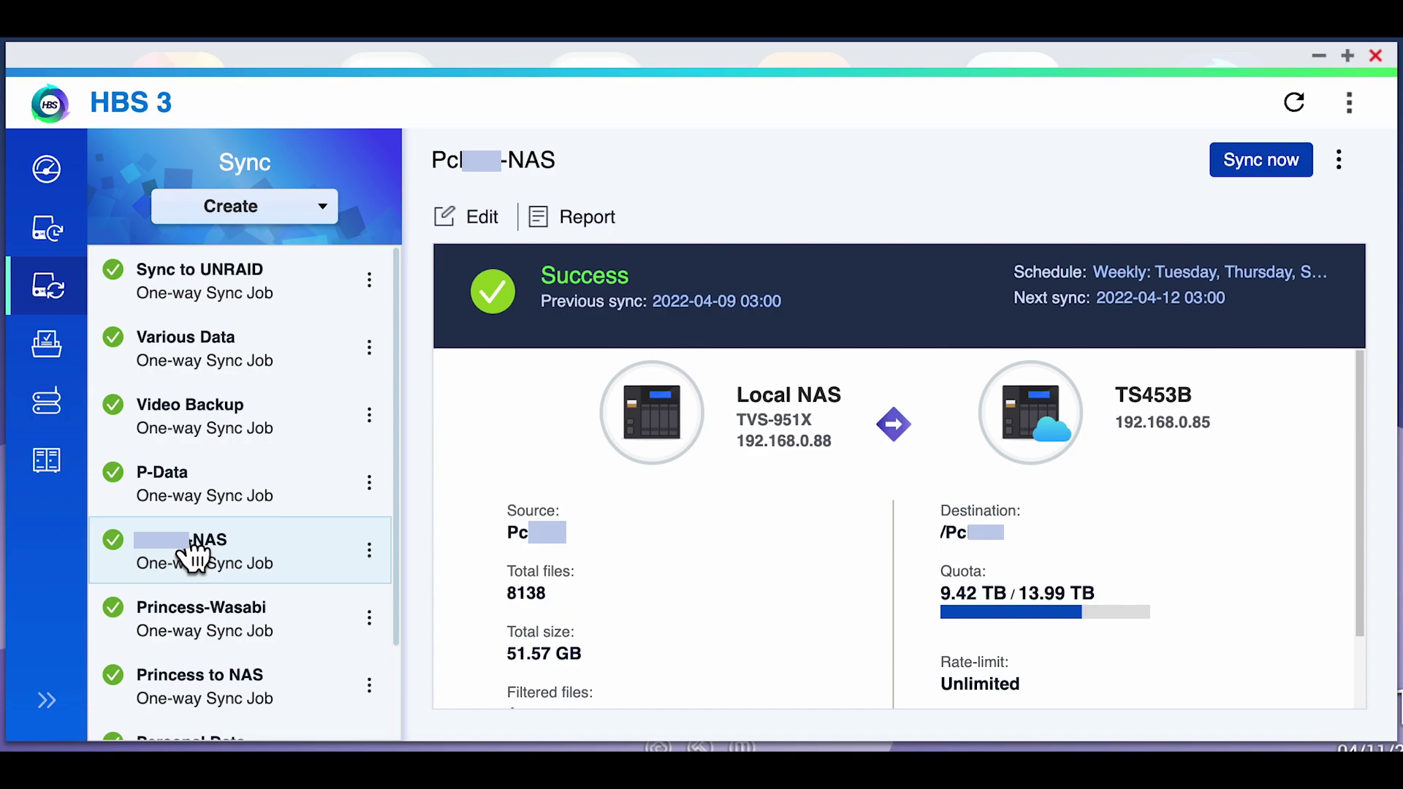
Step: Show details of the Princess-Wasabi job syncing Princess Data to Wasabi Cloud
click(206, 621)
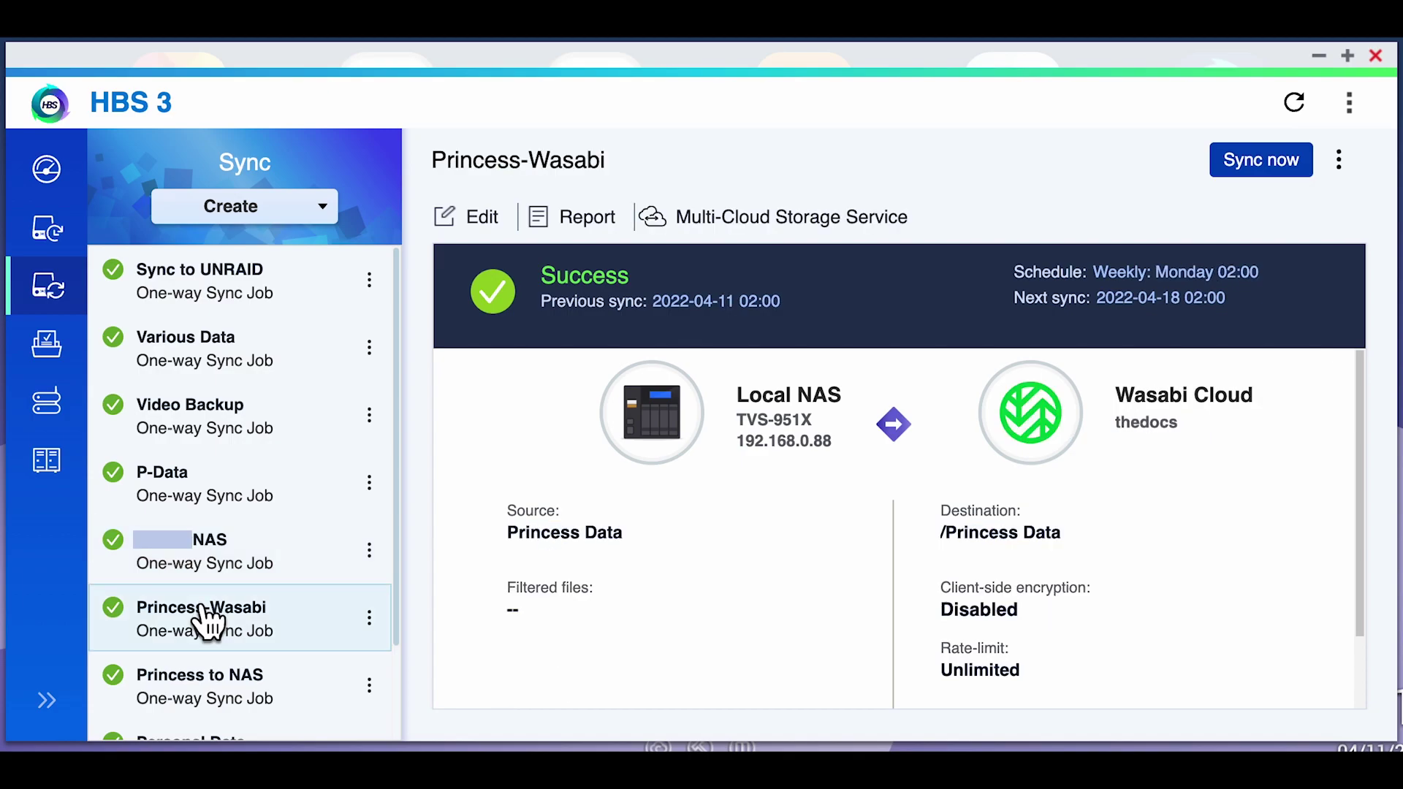